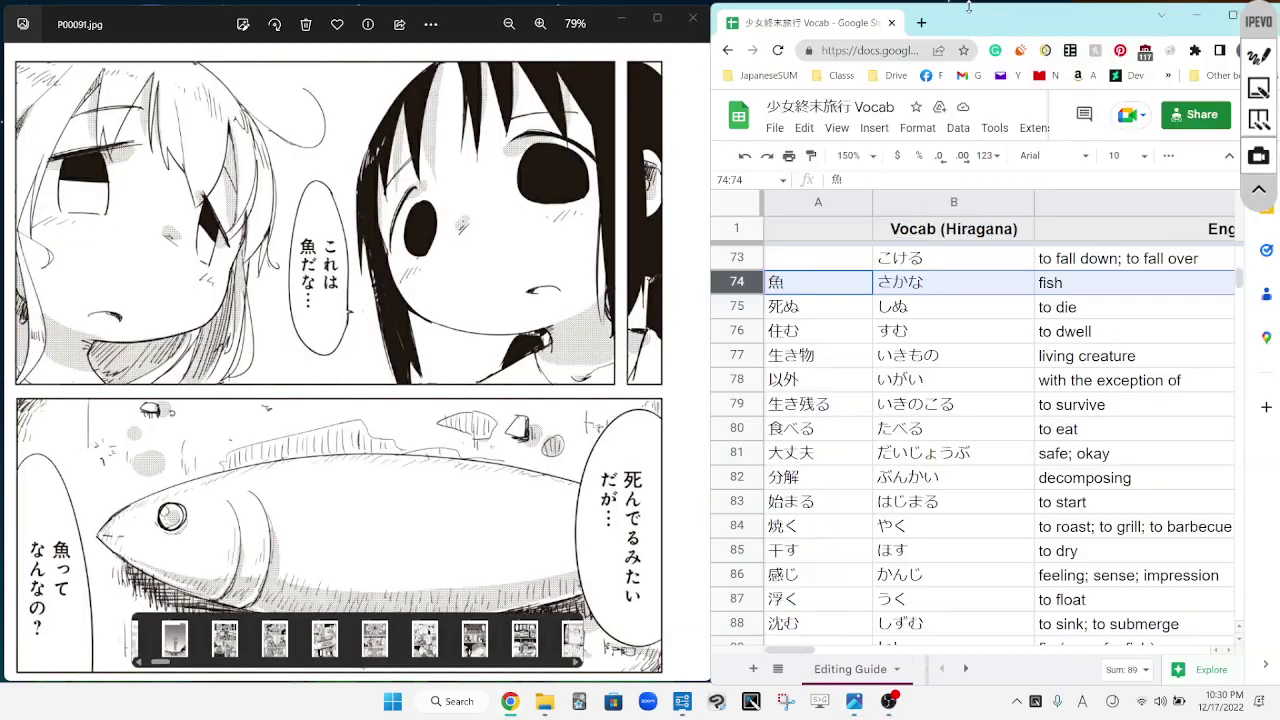
Step: Bring the Vocab sheet forward and look back at the previous page, P00090
click(972, 12)
click(375, 453)
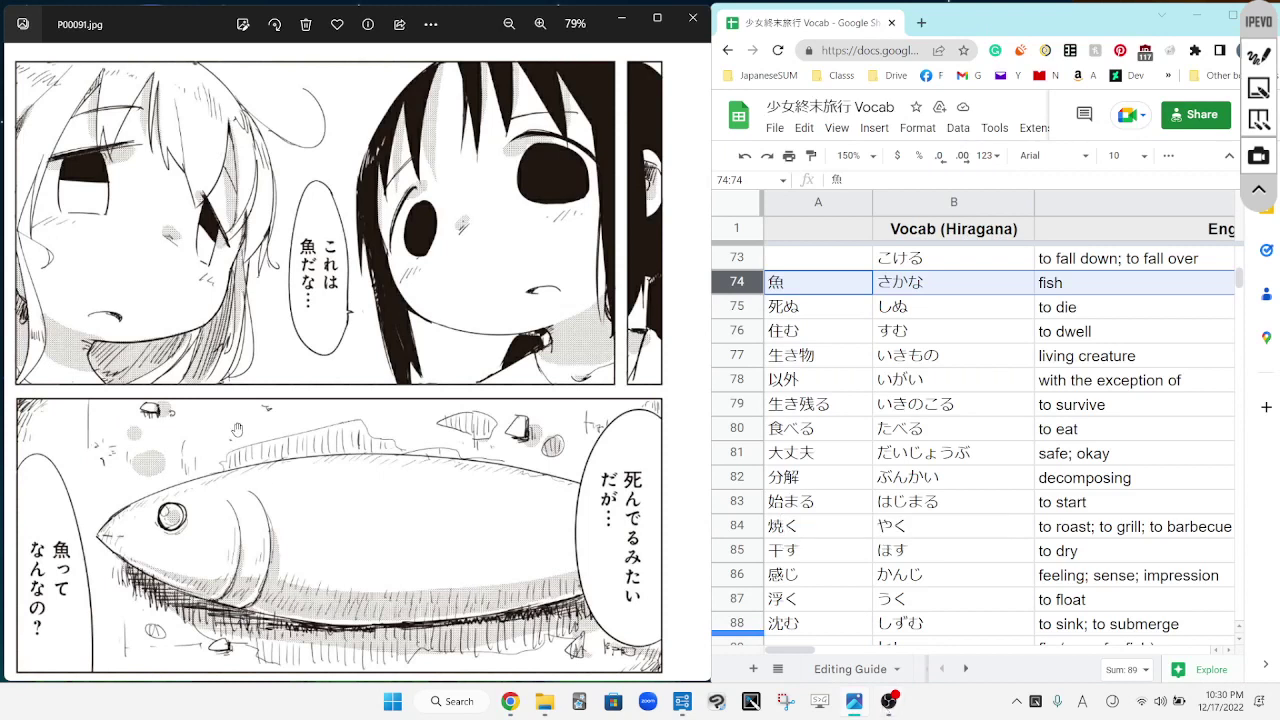
scroll(237, 430, left, 1)
key(Left)
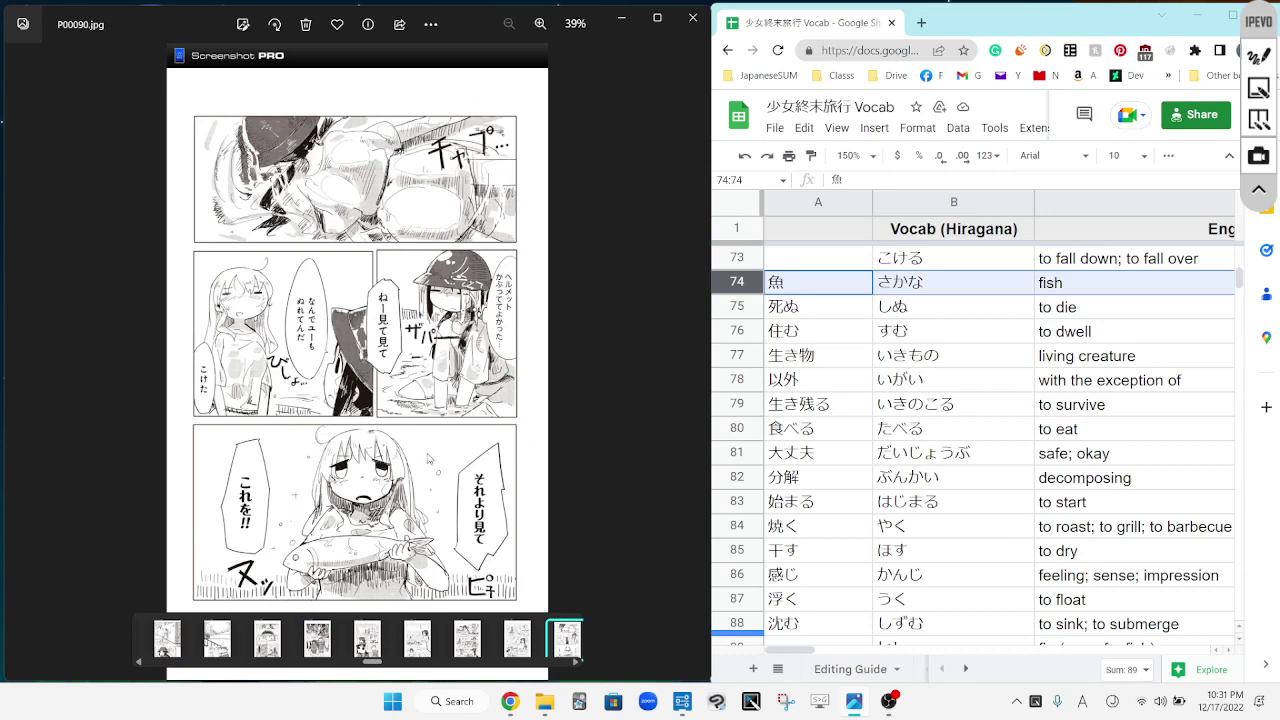
Step: Return to page P00091 zoomed to 79% on the fish panels, beside row 74 (魚)
scroll(437, 552, up, 3)
scroll(430, 465, down, 3)
key(Right)
scroll(349, 185, up, 3)
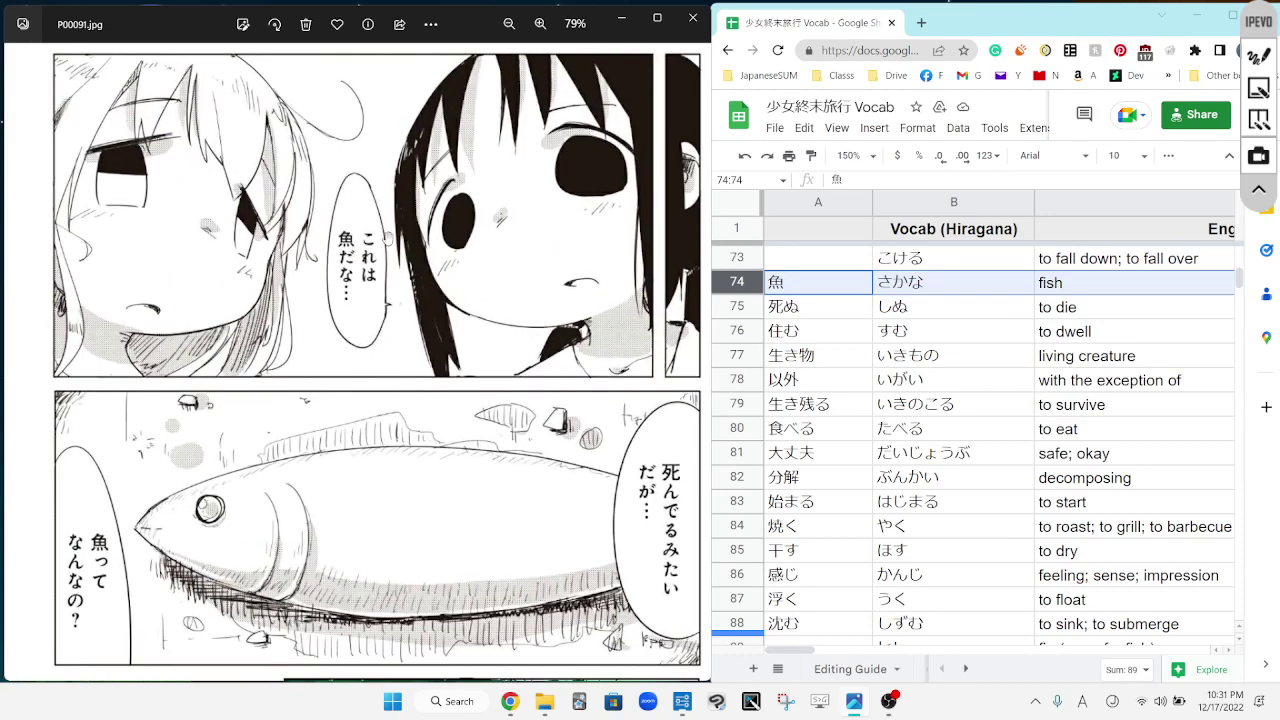
drag(375, 258, 366, 260)
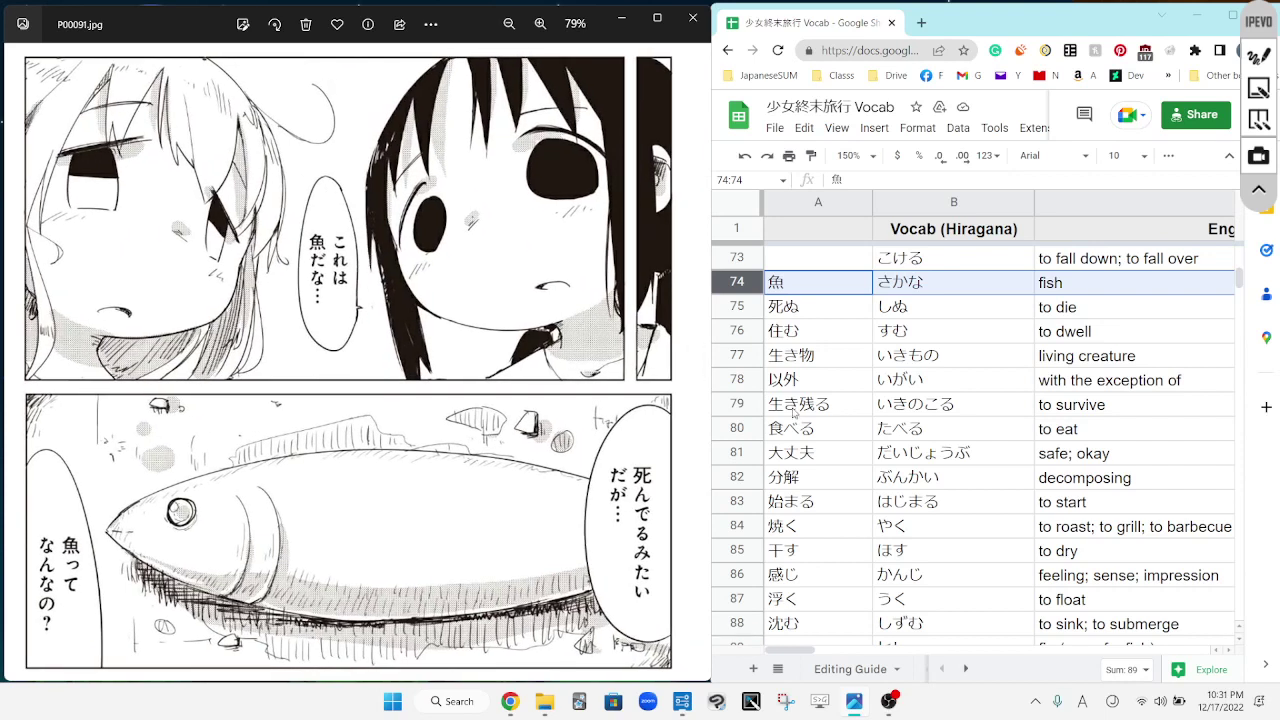
key(XF86AudioRaiseVolume)
Step: Expand the IPEVO toolbar, try the pen and arrow tools, and select vocab row 75 (死ぬ, しぬ)
click(1258, 55)
click(1260, 243)
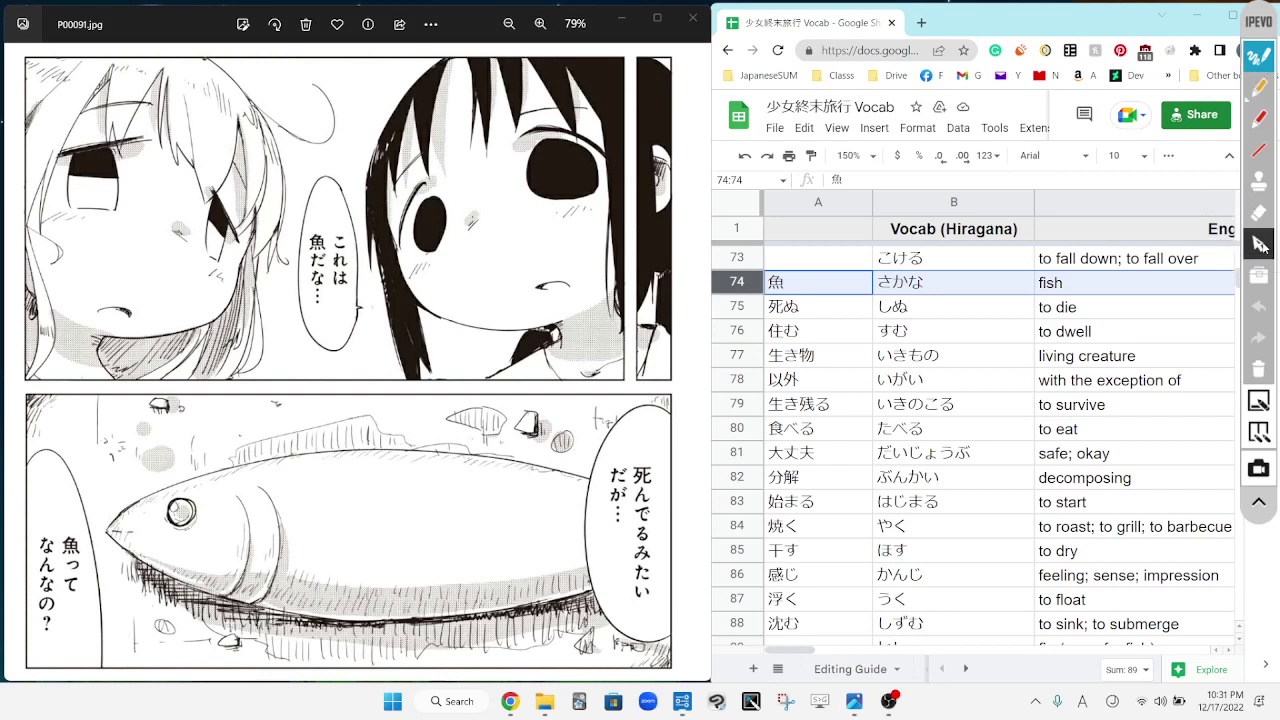
click(1264, 86)
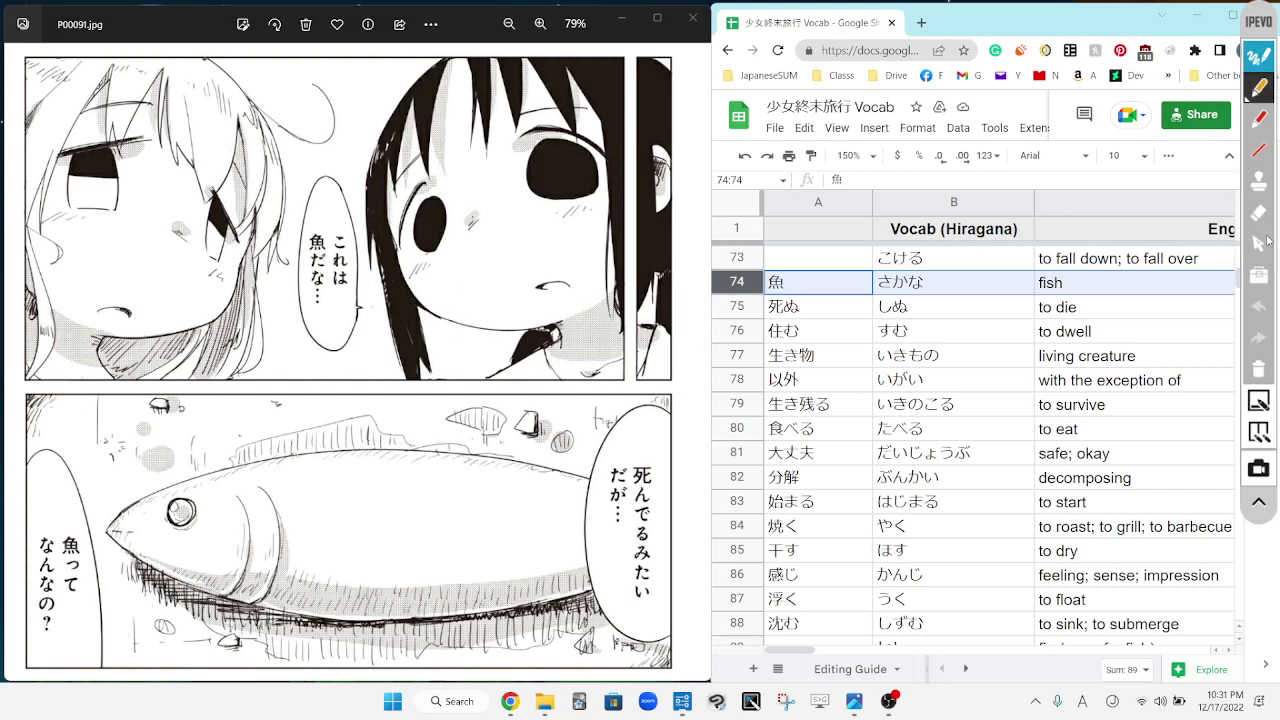
click(1259, 244)
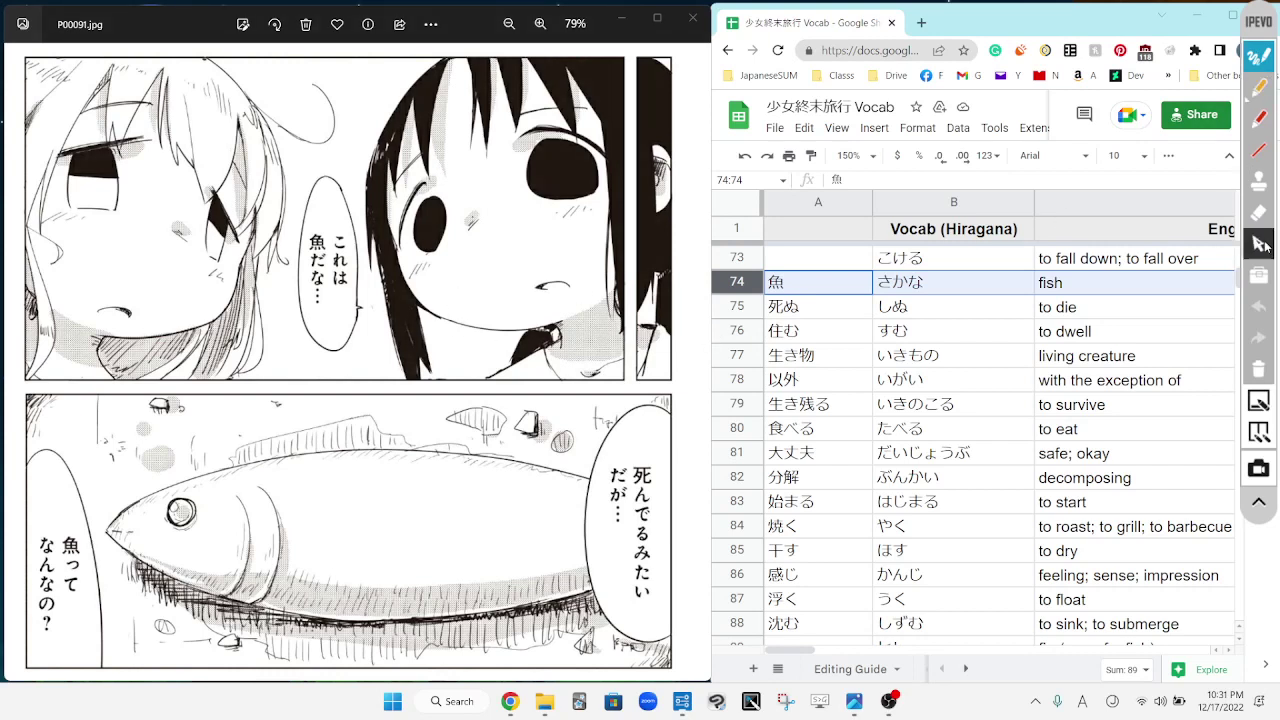
click(736, 307)
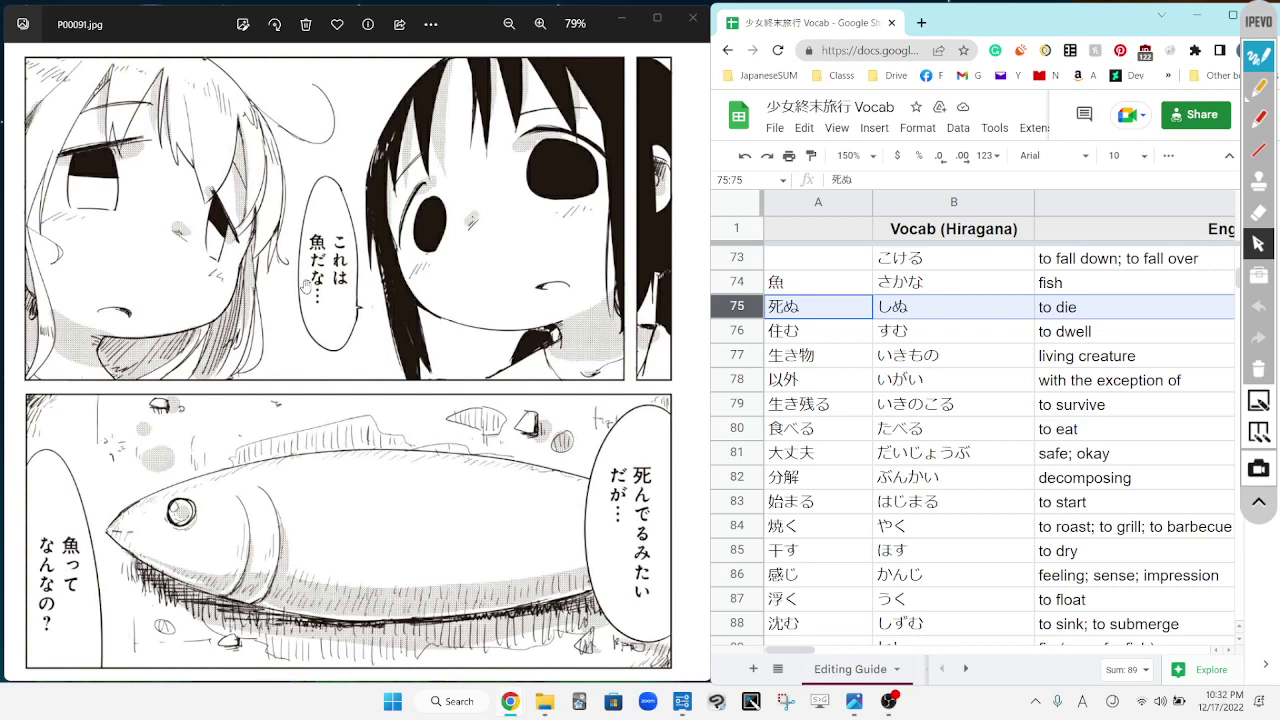
Step: Pan to the lower panels and draw an orange loop around the 水の中に住む生き物だよ panel
drag(421, 568, 444, 55)
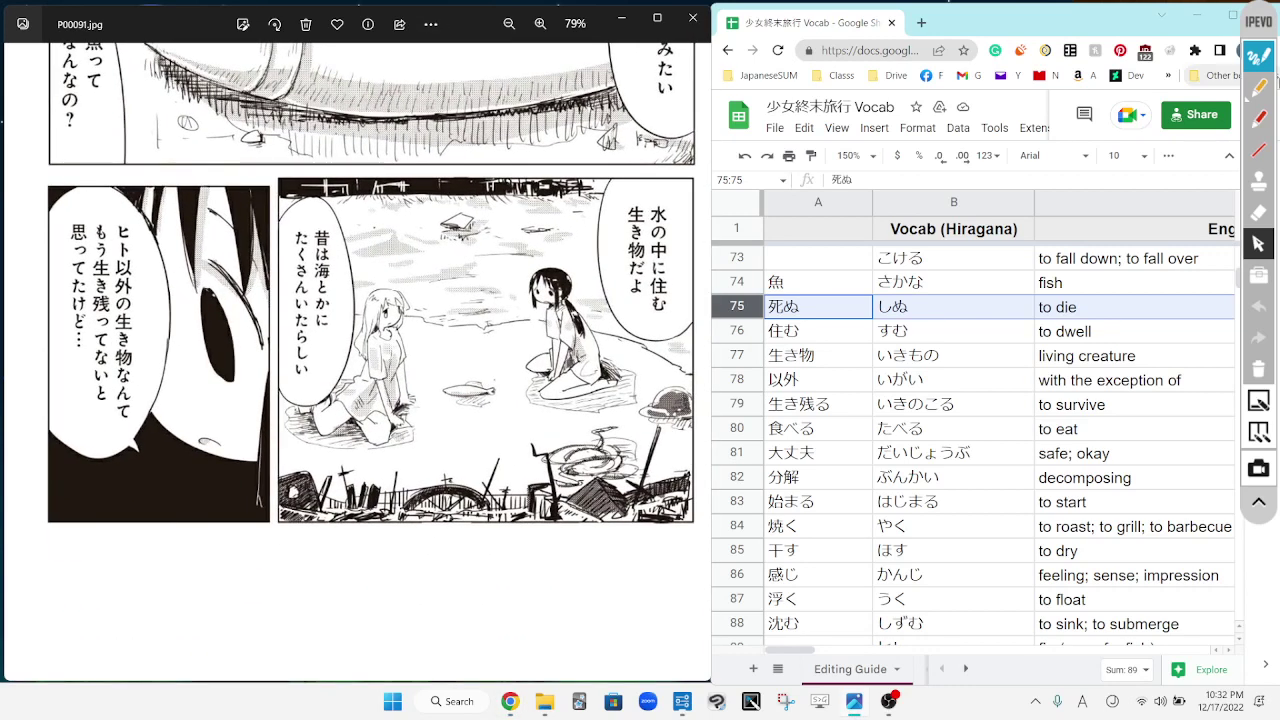
click(1259, 87)
mouse_move(460, 183)
mouse_down()
mouse_move(335, 150)
mouse_move(288, 190)
mouse_move(284, 332)
mouse_move(440, 508)
mouse_move(722, 592)
mouse_move(716, 362)
mouse_up()
mouse_move(724, 302)
mouse_down()
mouse_move(690, 140)
mouse_move(510, 182)
mouse_up()
click(1259, 243)
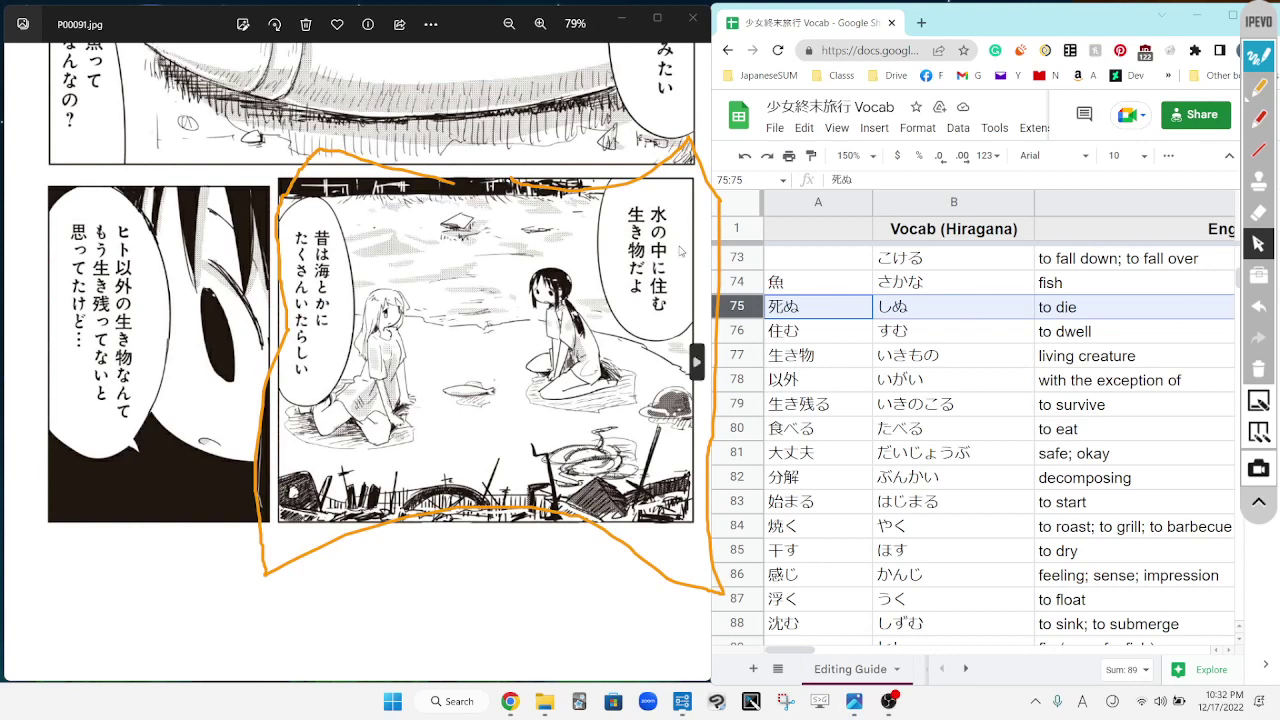
Step: Step the vocab sheet down through 住む to row 77 (生き物), then pick the red pen
key(Down)
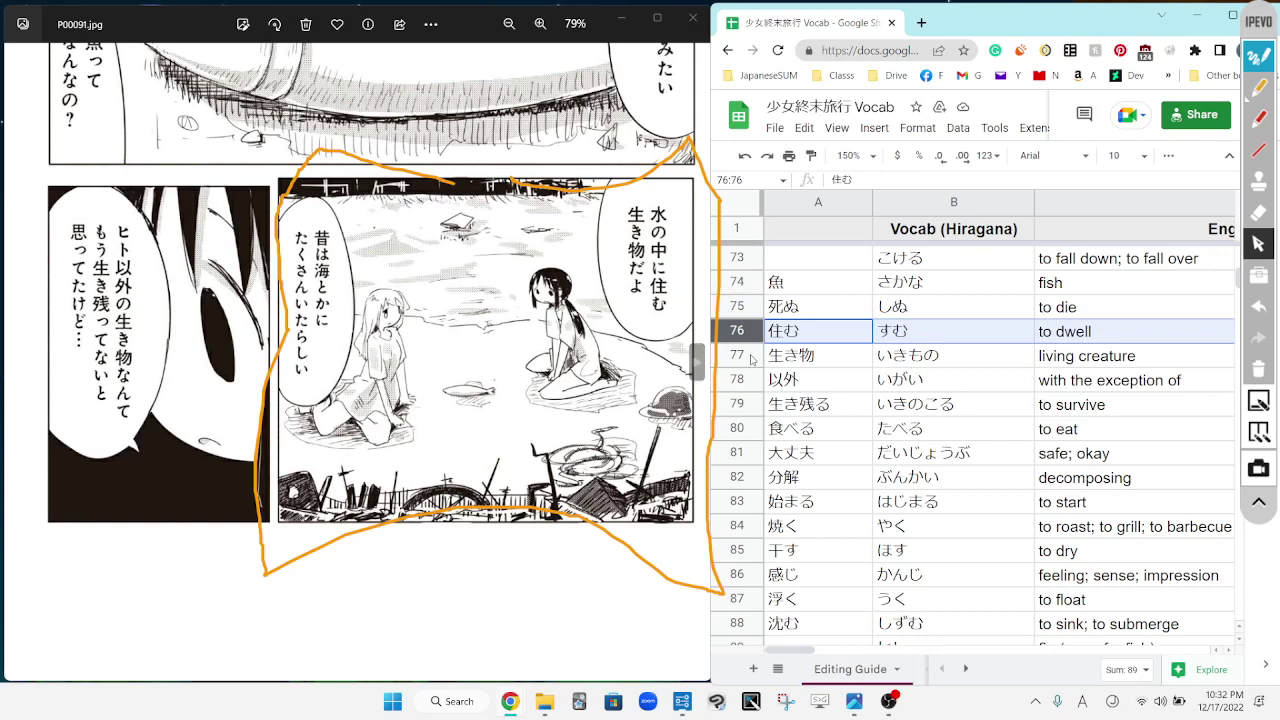
key(Down)
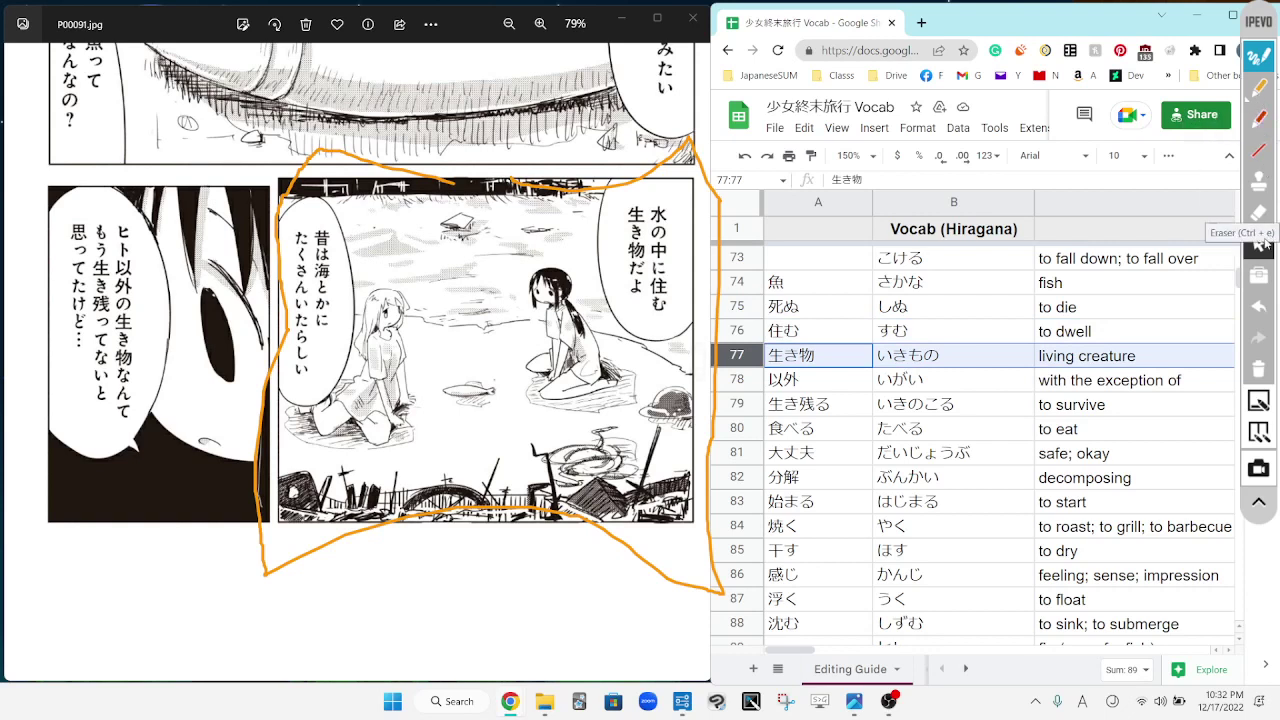
click(1262, 92)
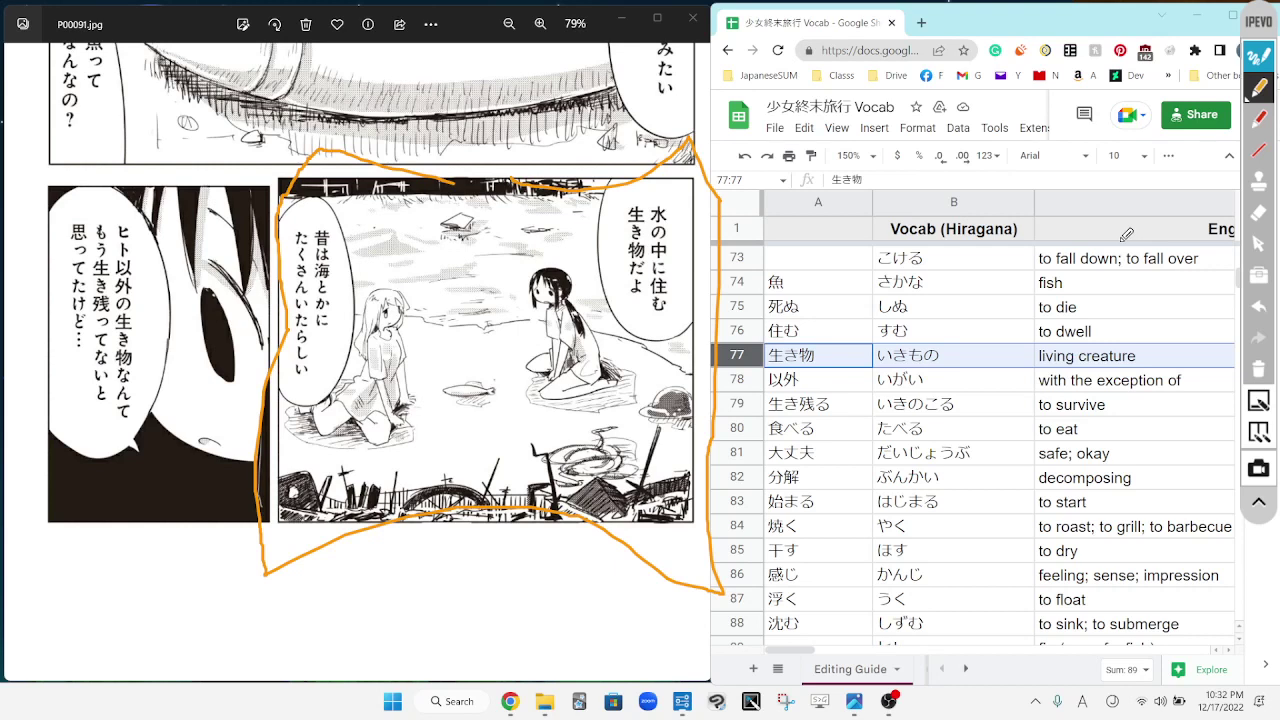
click(1259, 118)
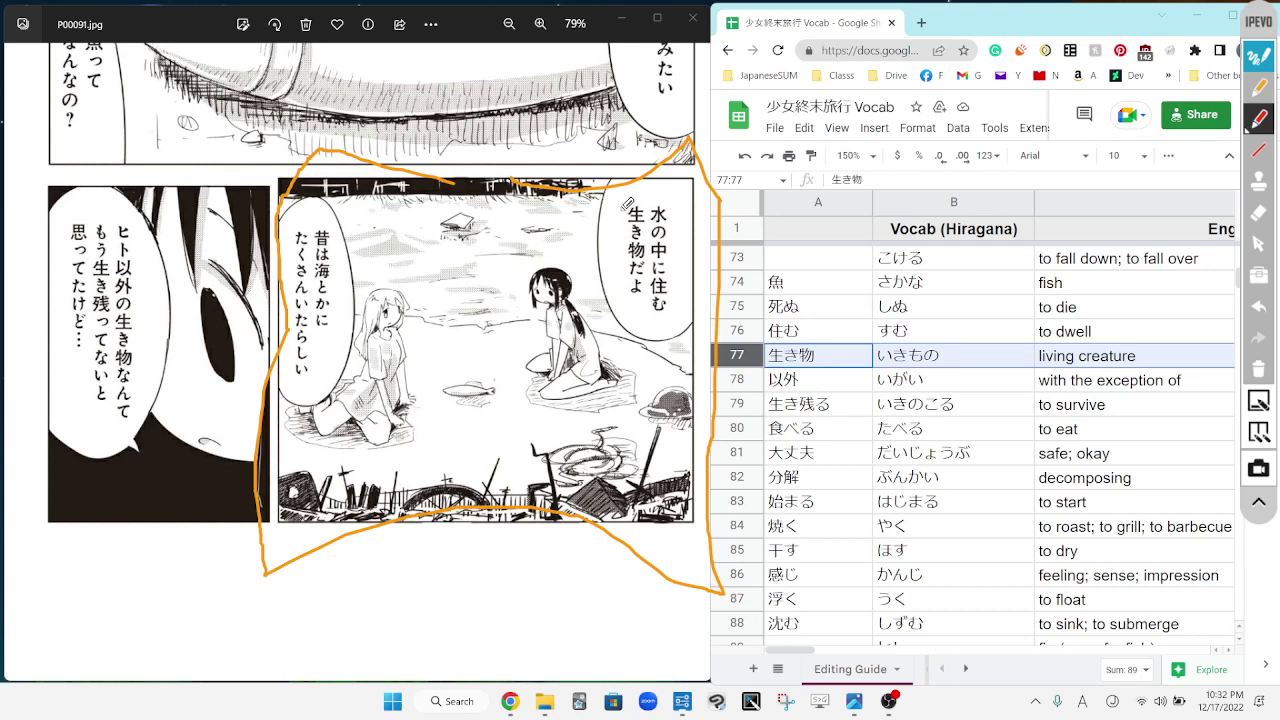
Step: Mark 住む and 生き物だよ in the bubble in red, then erase those red marks
mouse_move(645, 284)
mouse_down()
mouse_move(646, 300)
mouse_move(682, 302)
mouse_move(672, 265)
mouse_up()
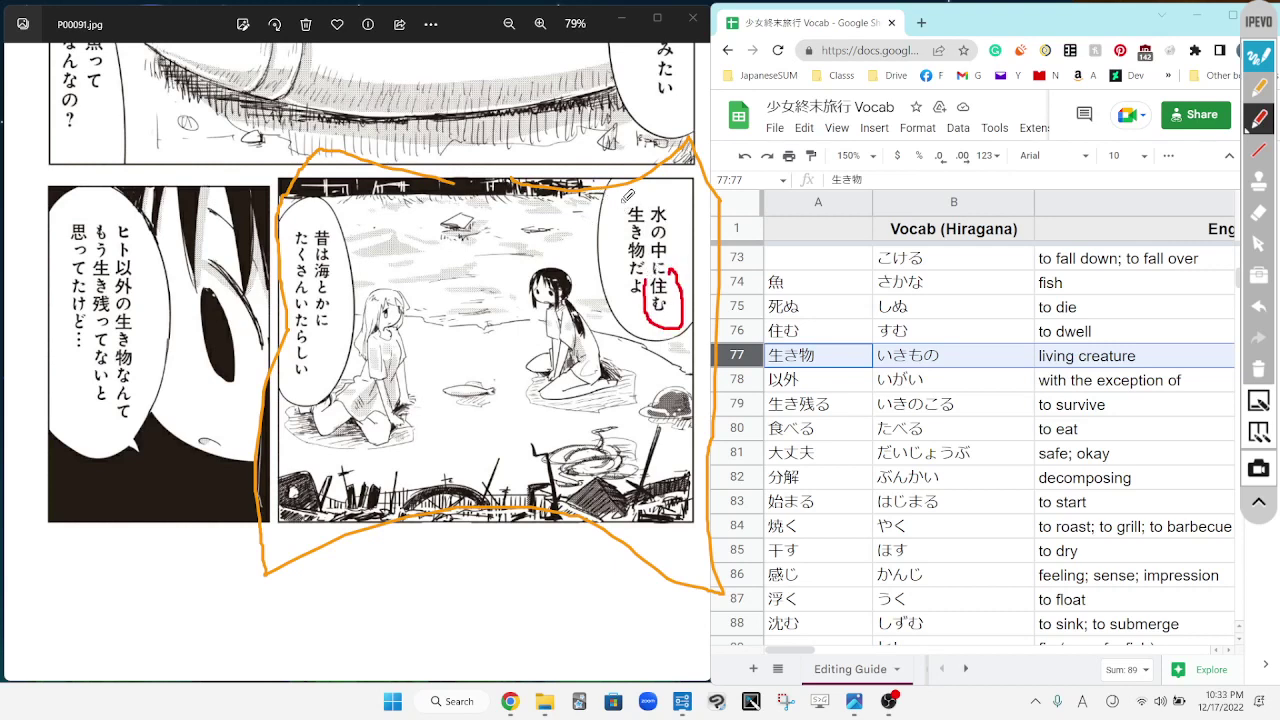
drag(621, 203, 621, 250)
click(1259, 213)
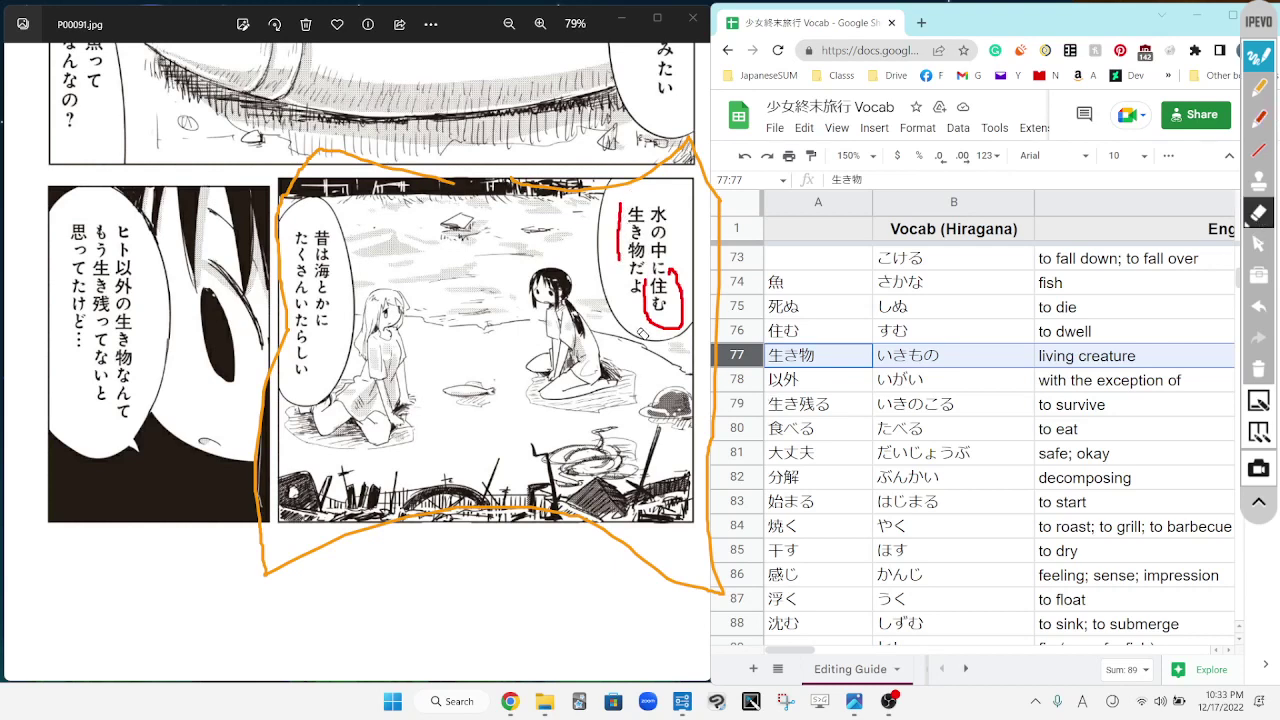
drag(643, 333, 636, 270)
Step: Circle 中に住む and 水 in orange, then erase the orange strokes around the bubble
click(1259, 87)
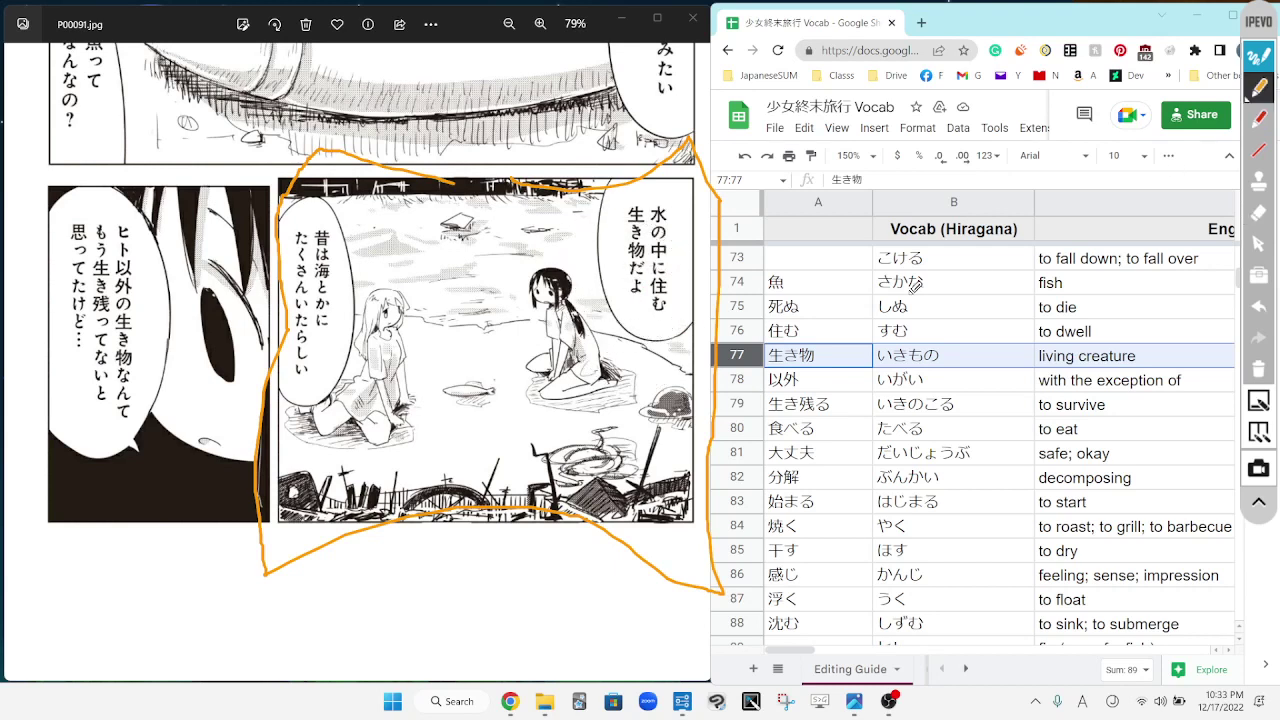
mouse_move(622, 262)
mouse_down()
mouse_move(610, 205)
mouse_move(630, 184)
mouse_move(649, 188)
mouse_move(656, 242)
mouse_move(652, 257)
mouse_move(628, 259)
mouse_up()
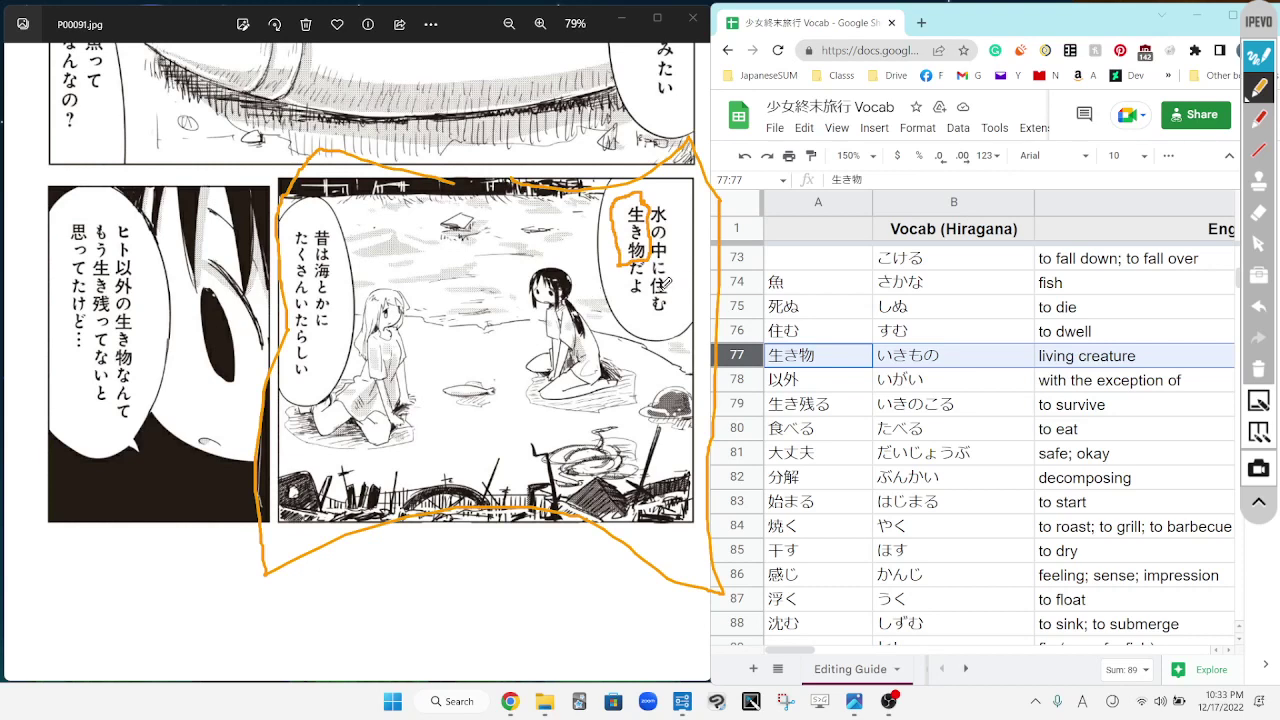
mouse_move(655, 262)
mouse_down()
mouse_move(660, 314)
mouse_move(684, 286)
mouse_move(677, 190)
mouse_move(646, 206)
mouse_up()
mouse_move(704, 320)
mouse_down()
mouse_move(692, 296)
mouse_move(676, 296)
mouse_move(680, 306)
mouse_move(697, 288)
mouse_up()
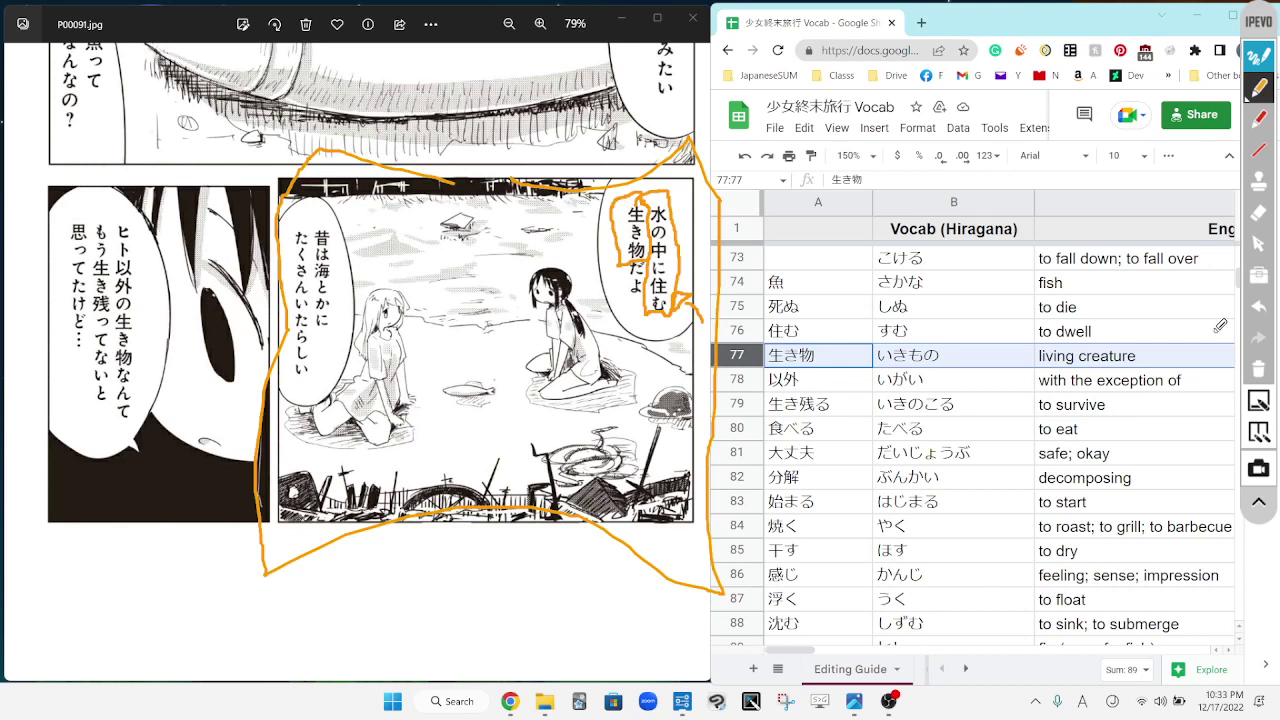
click(1258, 212)
mouse_move(645, 350)
mouse_down()
mouse_move(650, 170)
mouse_move(320, 160)
mouse_move(305, 500)
mouse_move(381, 409)
mouse_move(700, 600)
mouse_move(681, 101)
mouse_up()
Step: Outline the left girl, her bubble and the left panel in orange, then erase the outline
click(1258, 87)
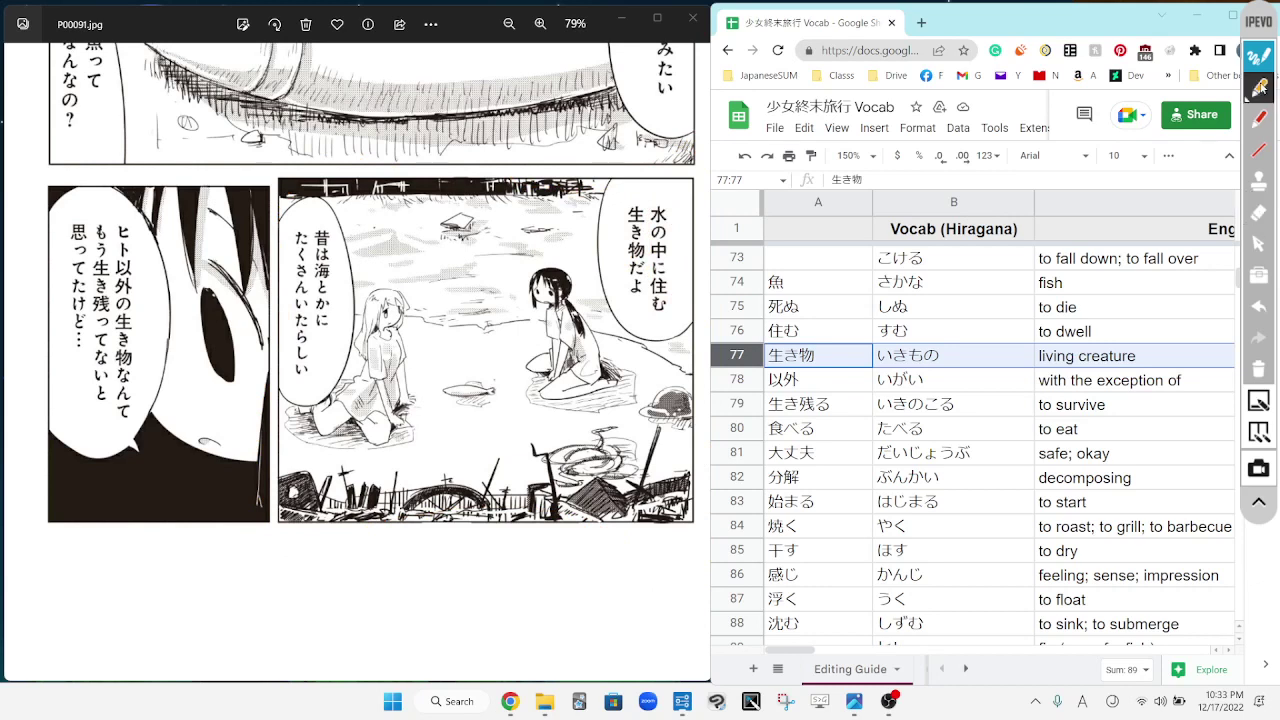
mouse_move(369, 168)
mouse_down()
mouse_move(385, 250)
mouse_move(352, 196)
mouse_move(43, 162)
mouse_move(12, 484)
mouse_move(222, 568)
mouse_move(271, 181)
mouse_up()
click(1258, 244)
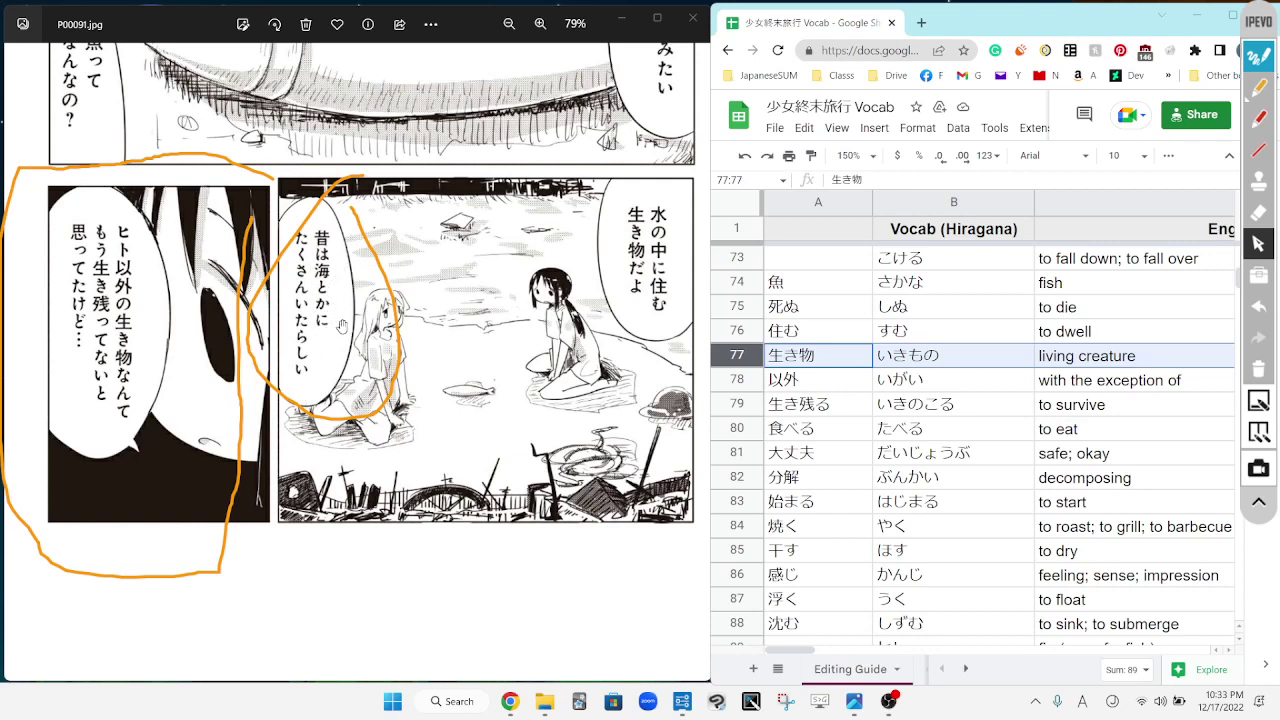
click(1258, 213)
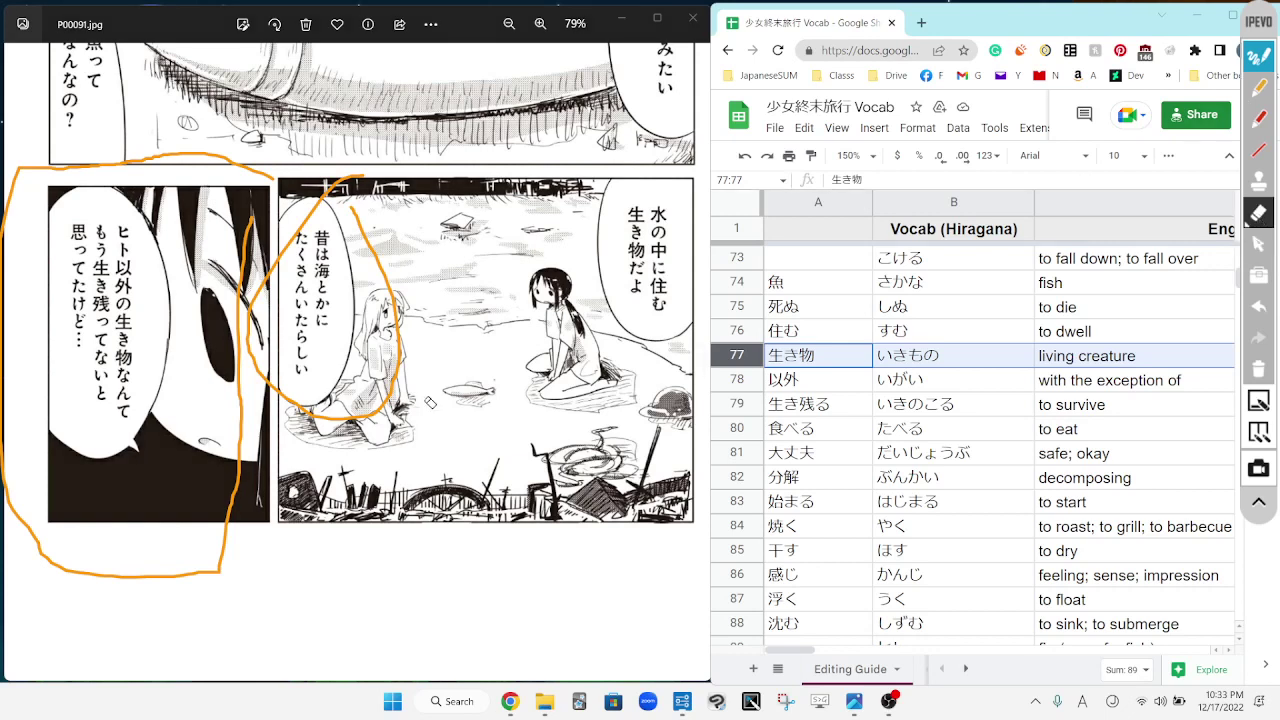
mouse_move(363, 403)
mouse_down()
mouse_move(326, 175)
mouse_move(305, 462)
mouse_up()
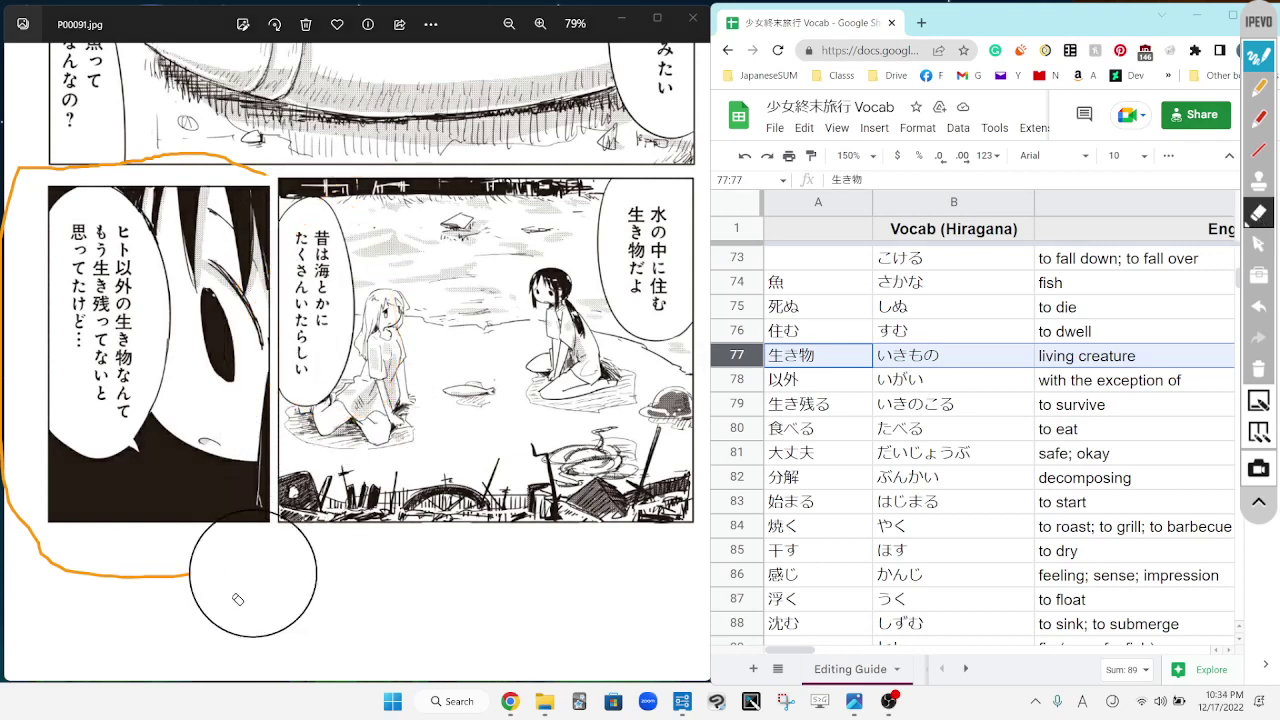
mouse_move(238, 597)
mouse_down()
mouse_move(283, 137)
mouse_move(59, 466)
mouse_move(218, 571)
mouse_up()
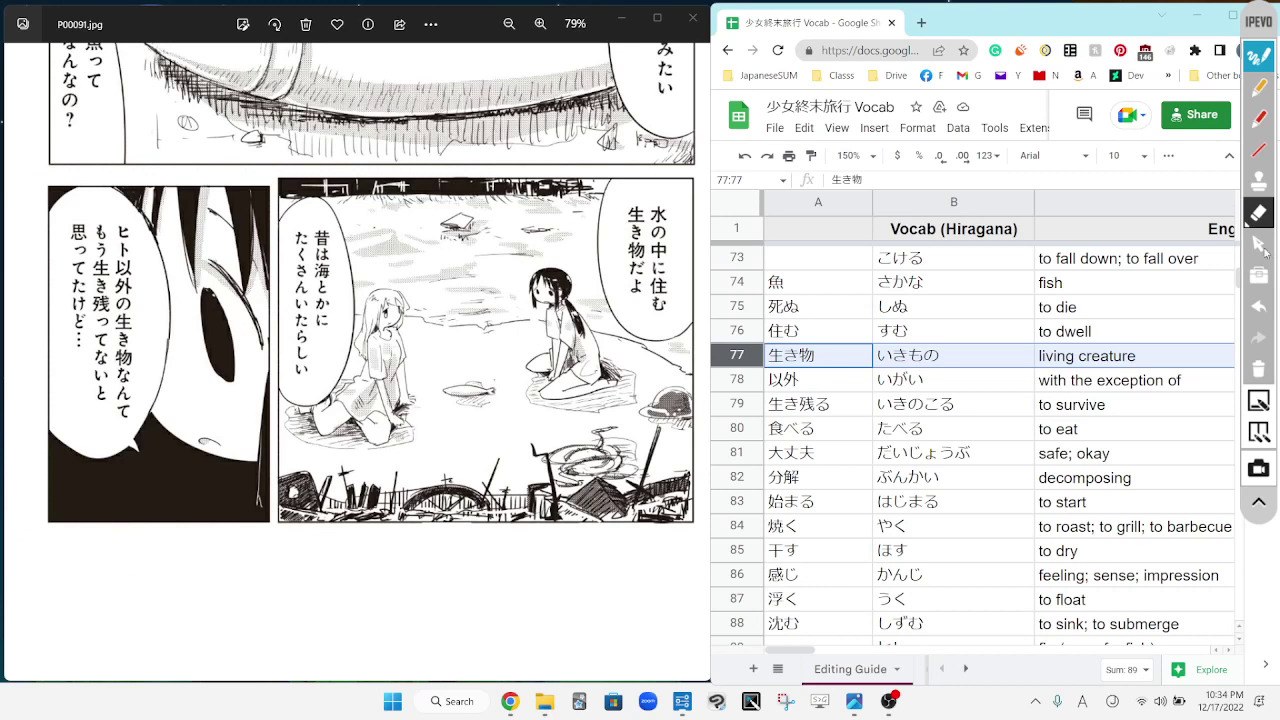
click(1258, 244)
Step: Select row 78 (以外), then row 79 (生き残る), checking the reading いきのこる in B79
click(757, 381)
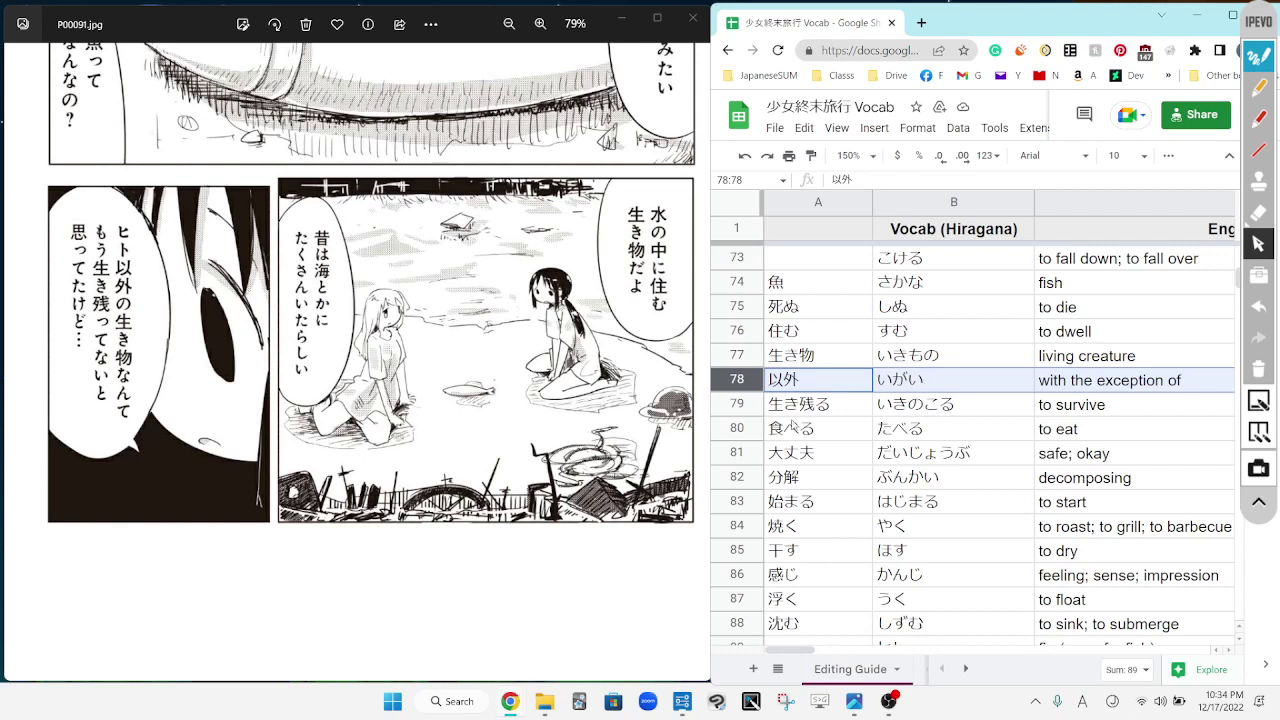
click(740, 403)
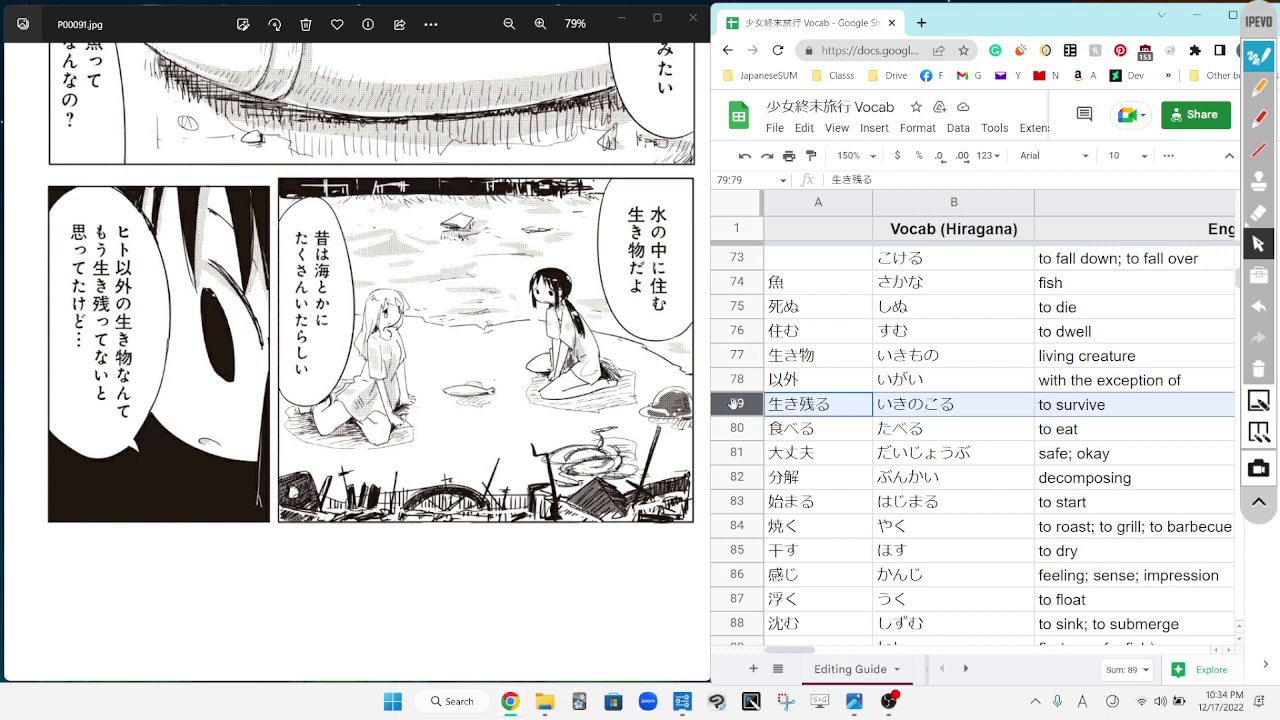
click(945, 410)
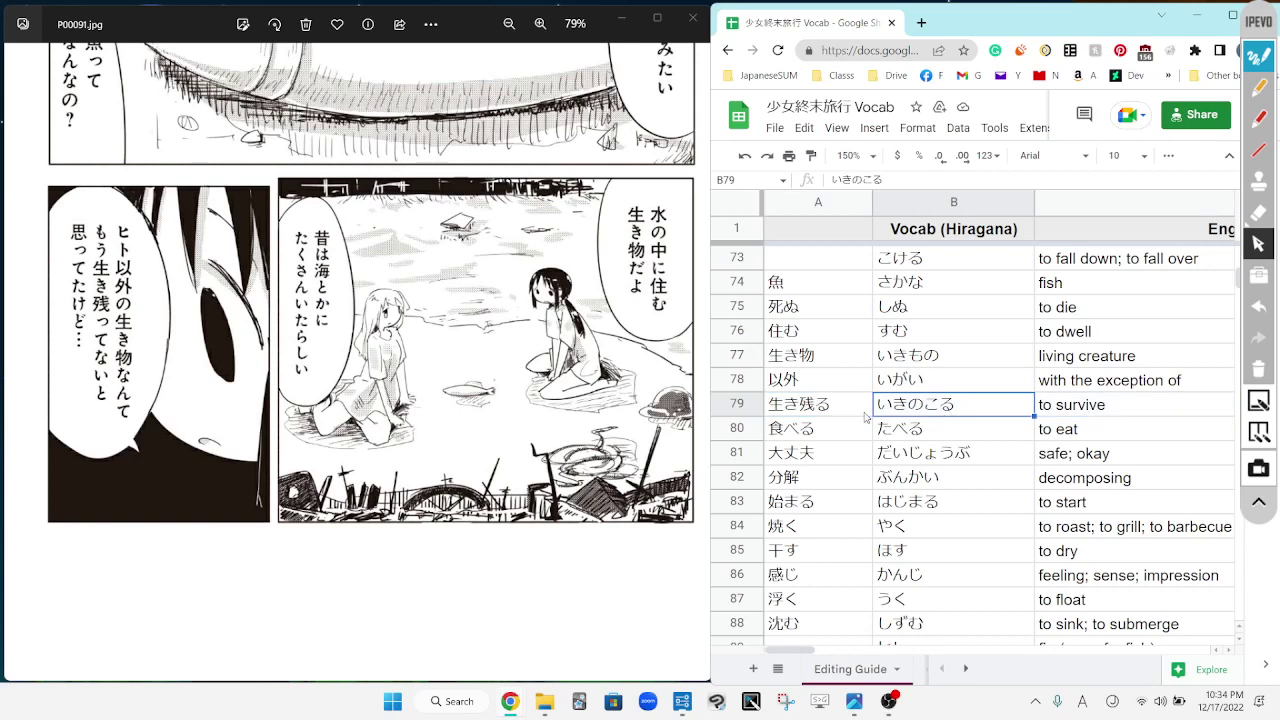
click(741, 404)
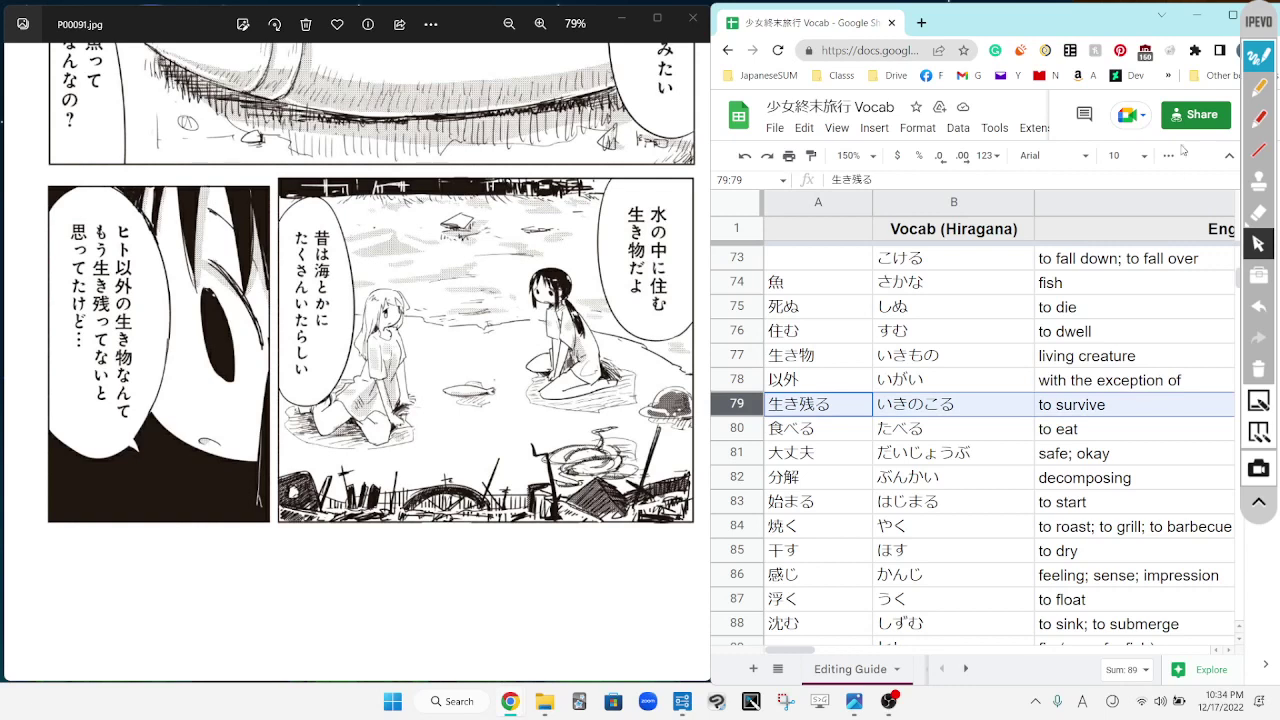
Step: Box ヒト in red with strokes across the panel, then erase all the red marks
click(1266, 124)
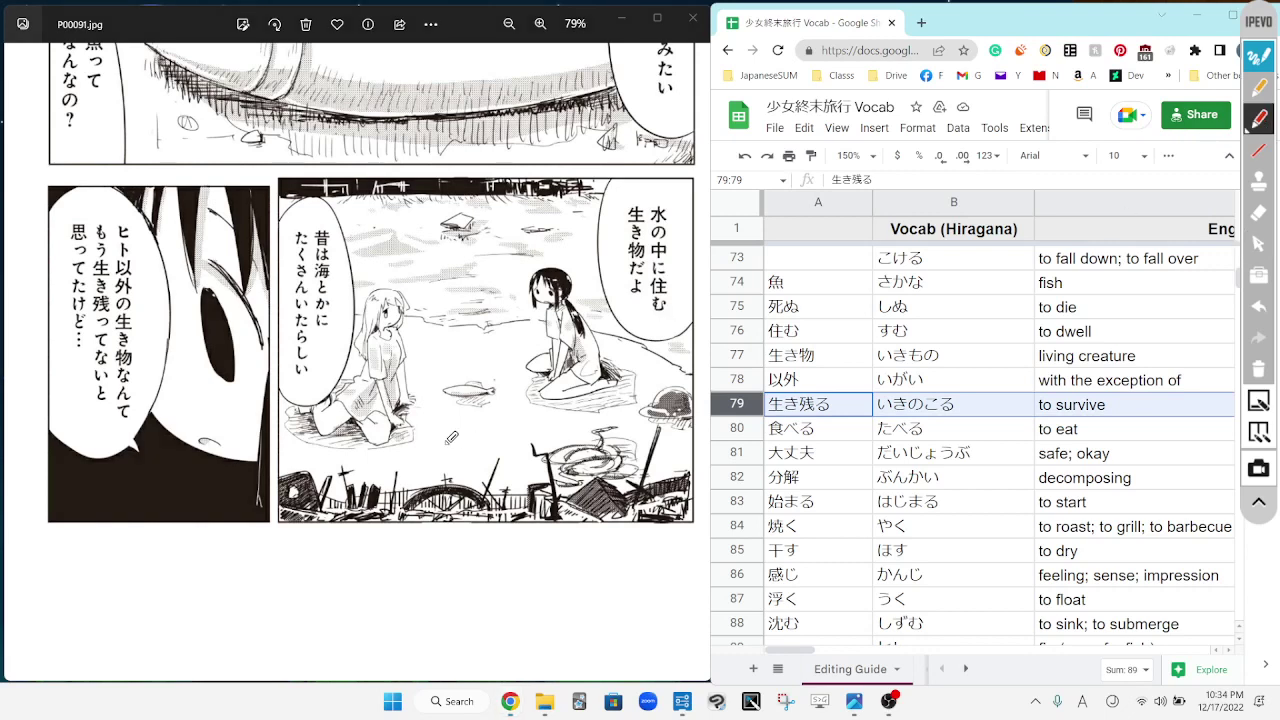
mouse_move(117, 222)
mouse_down()
mouse_move(122, 256)
mouse_move(146, 261)
mouse_move(152, 215)
mouse_move(110, 221)
mouse_up()
drag(267, 88, 221, 214)
drag(253, 140, 342, 157)
click(1259, 212)
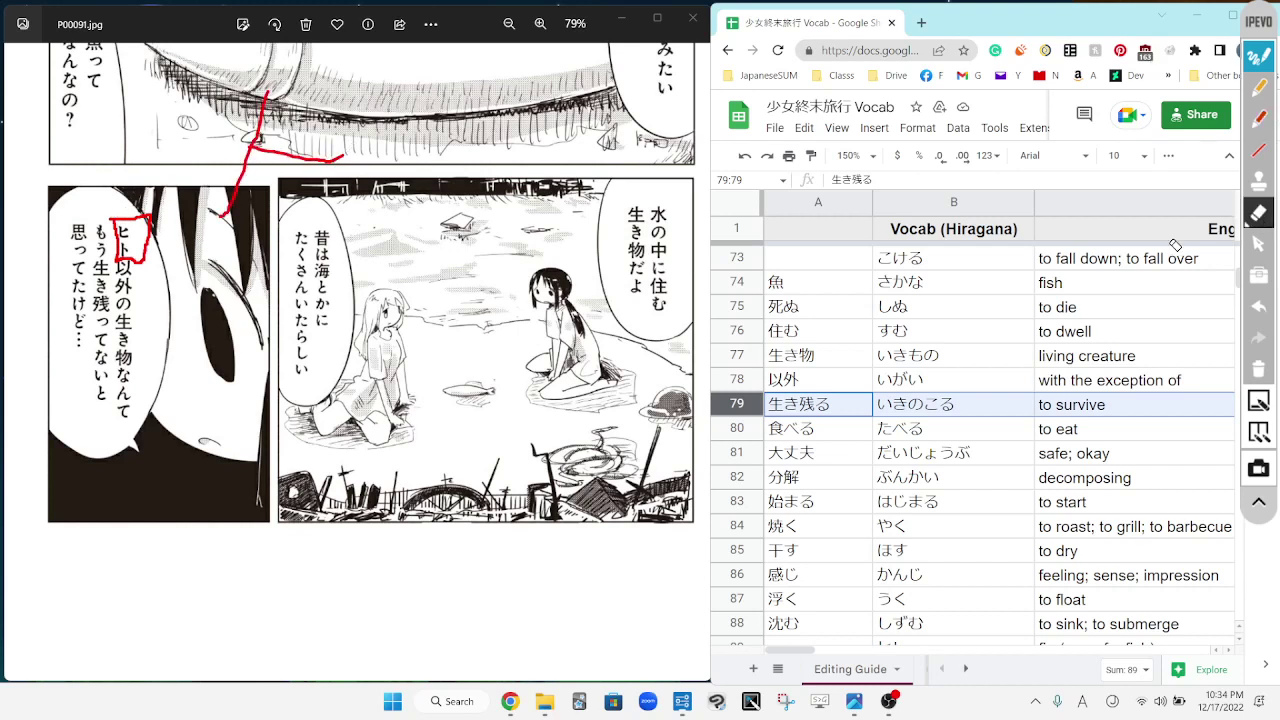
mouse_move(183, 246)
mouse_down()
mouse_move(230, 200)
mouse_move(257, 109)
mouse_move(330, 150)
mouse_up()
click(1260, 244)
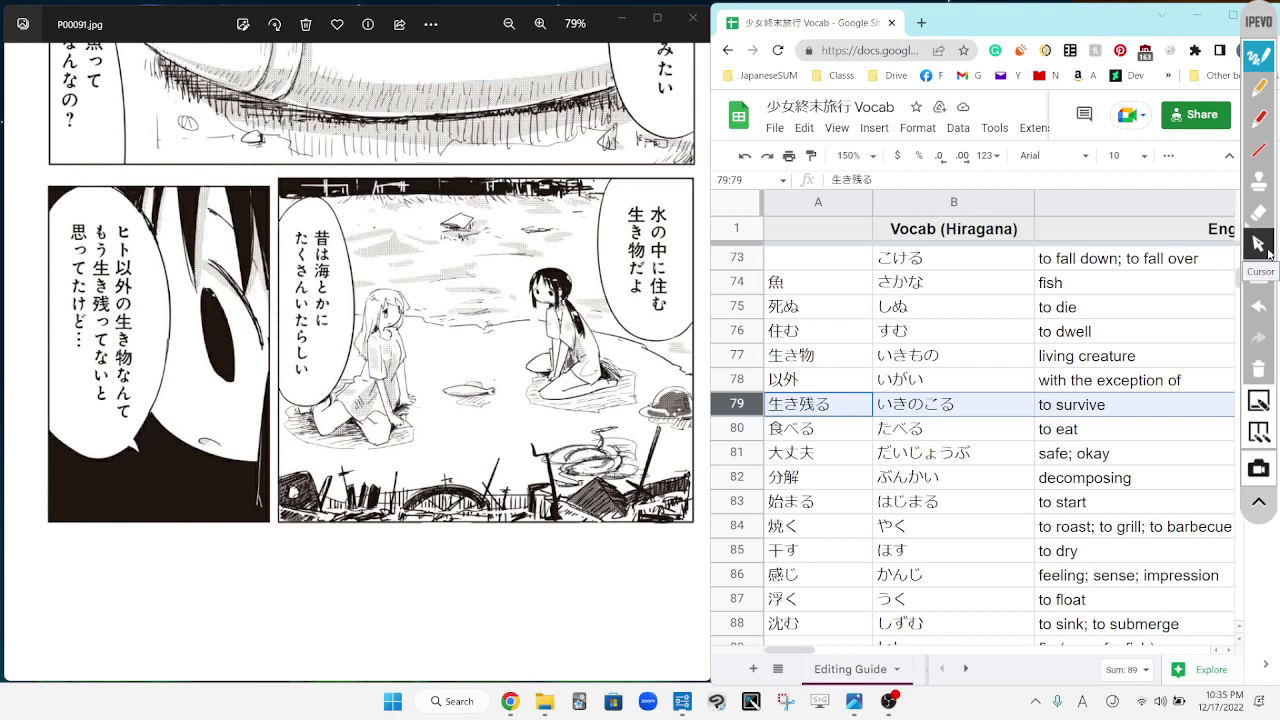
Step: Draw an orange mark beside もう生き in the left bubble, then erase it
click(1259, 90)
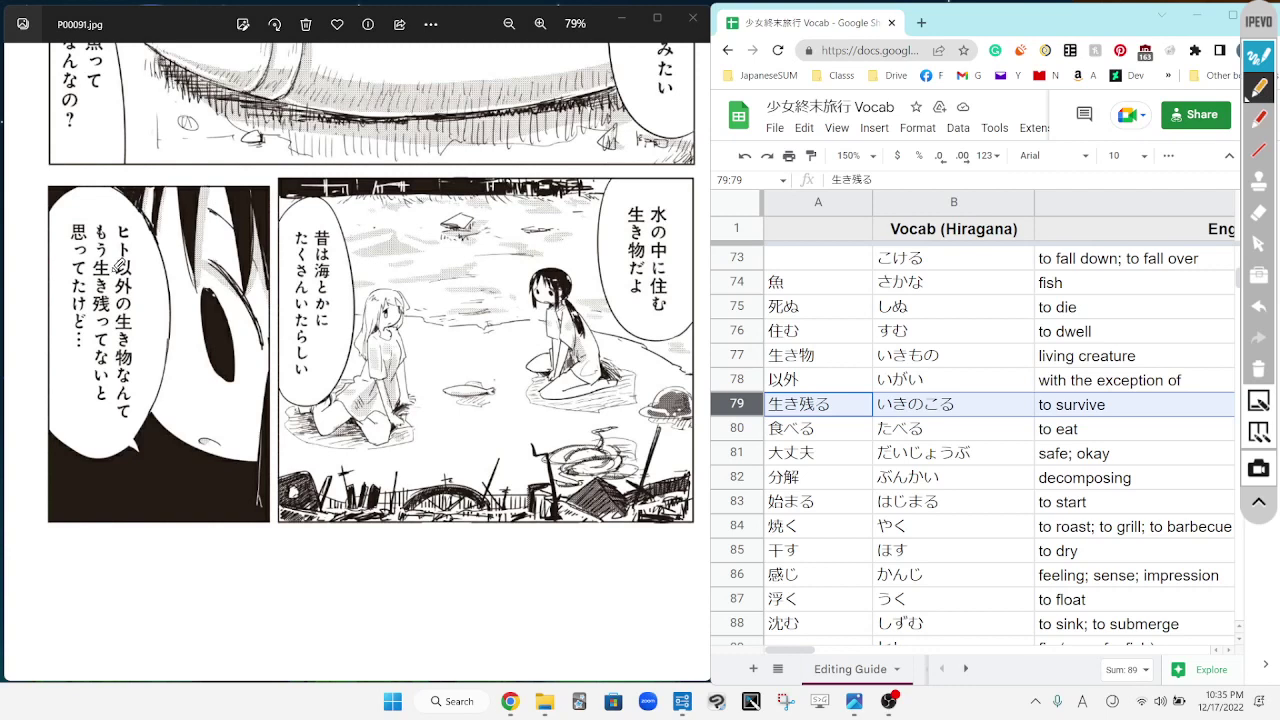
mouse_move(116, 244)
mouse_down()
mouse_move(100, 262)
mouse_move(106, 298)
mouse_move(145, 306)
mouse_move(150, 246)
mouse_move(128, 246)
mouse_up()
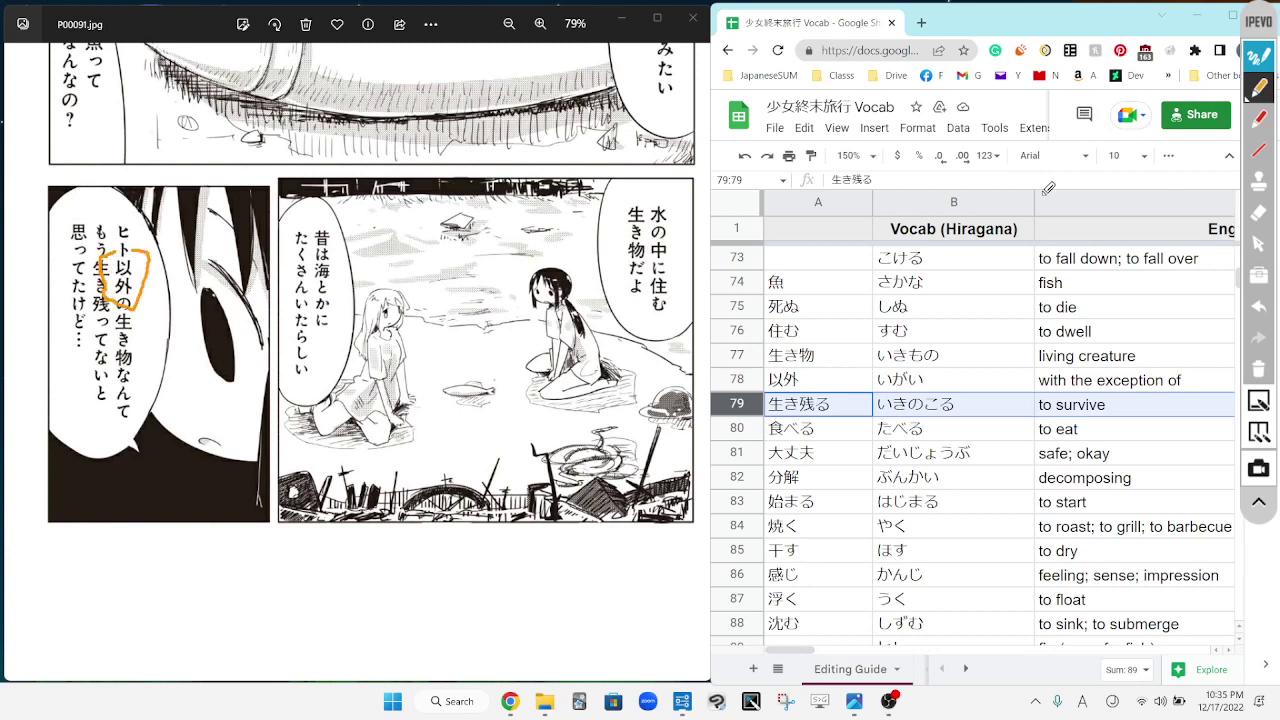
click(1262, 214)
drag(147, 316, 143, 268)
Step: Bracket 外, the もう生き残ってない line and 生き物 with orange strokes
click(1265, 92)
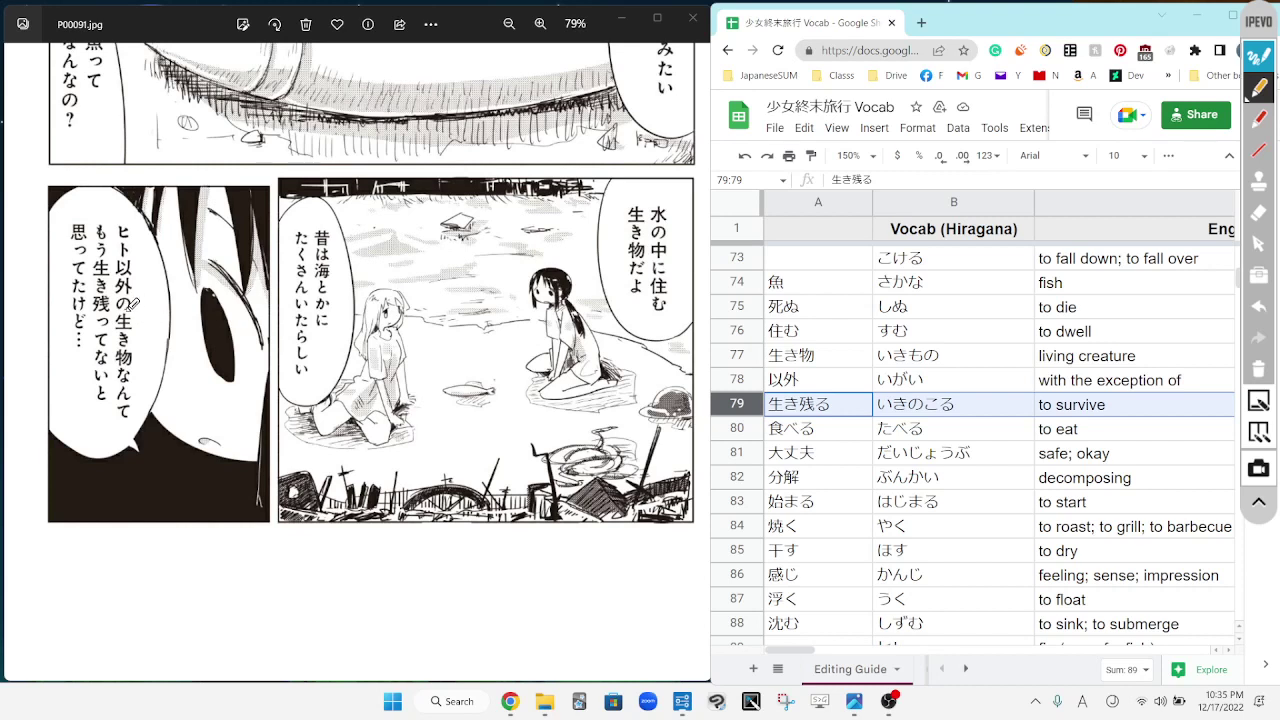
mouse_move(116, 301)
mouse_down()
mouse_move(147, 299)
mouse_move(143, 368)
mouse_up()
drag(94, 256, 92, 388)
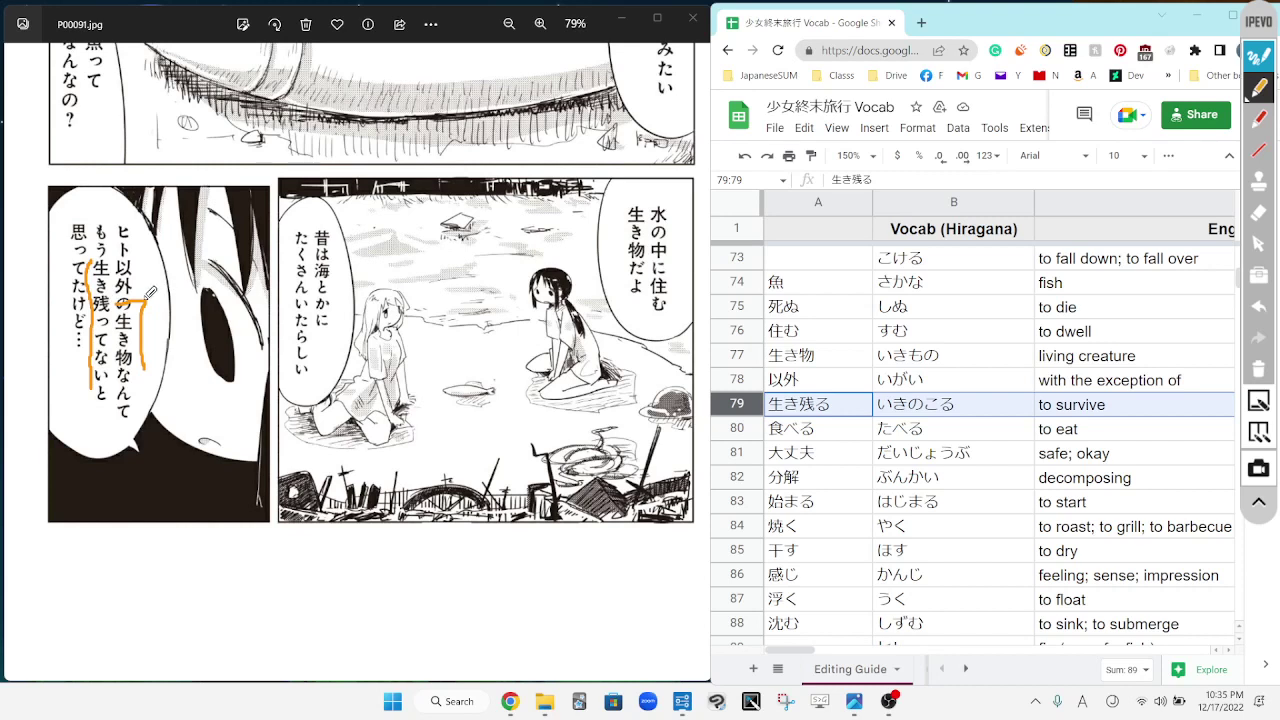
drag(139, 368, 152, 366)
drag(141, 295, 138, 370)
click(1259, 212)
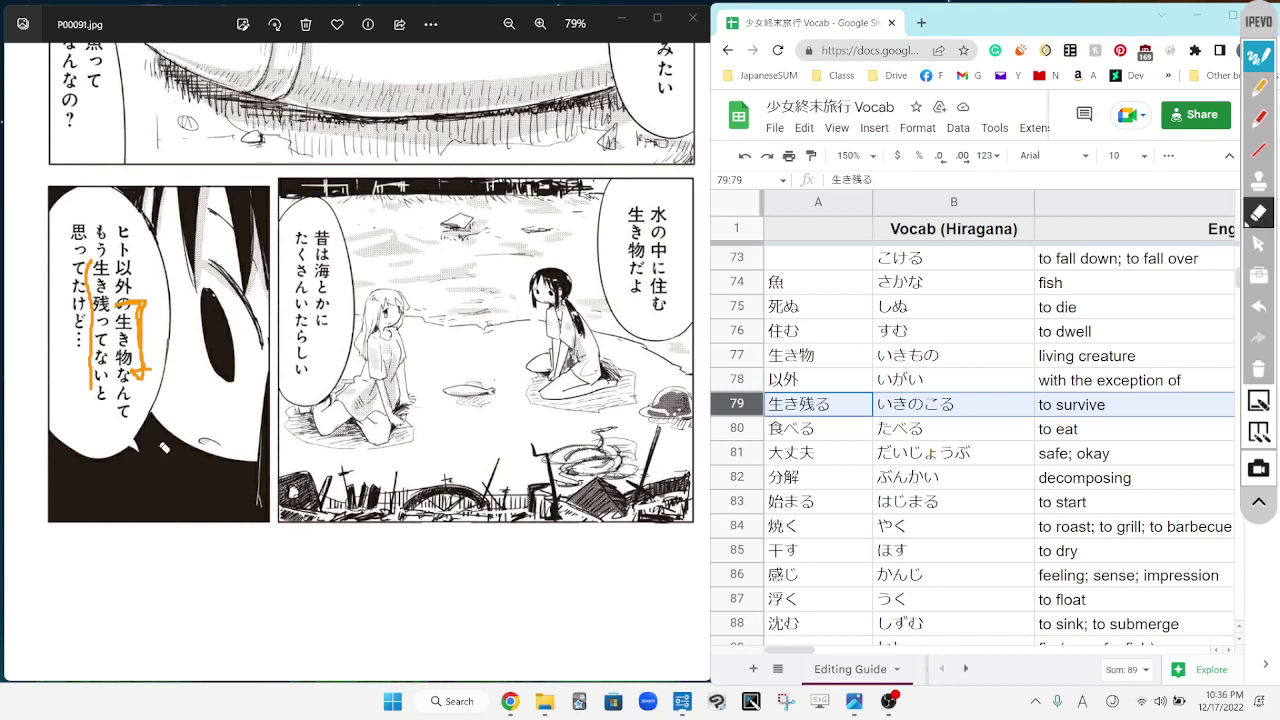
Step: Erase the orange brackets from the left bubble, then bracket ヒ in orange and erase it
click(164, 448)
drag(164, 448, 109, 257)
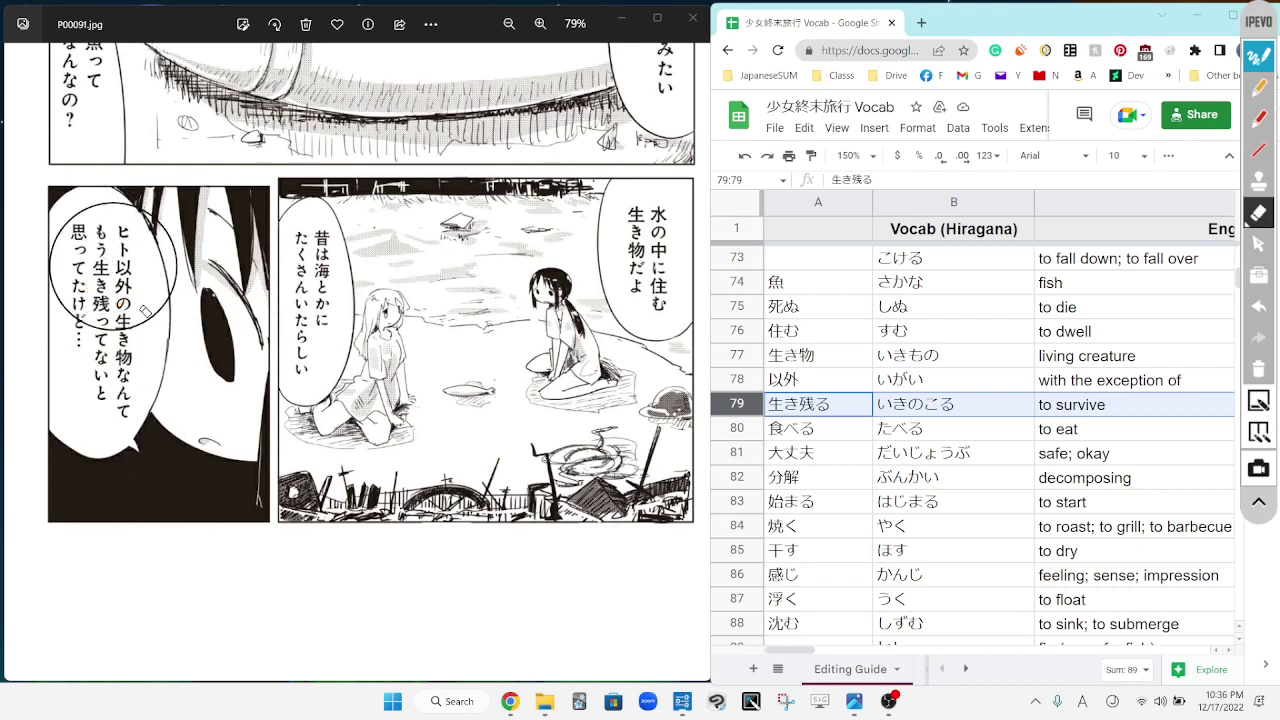
click(1264, 89)
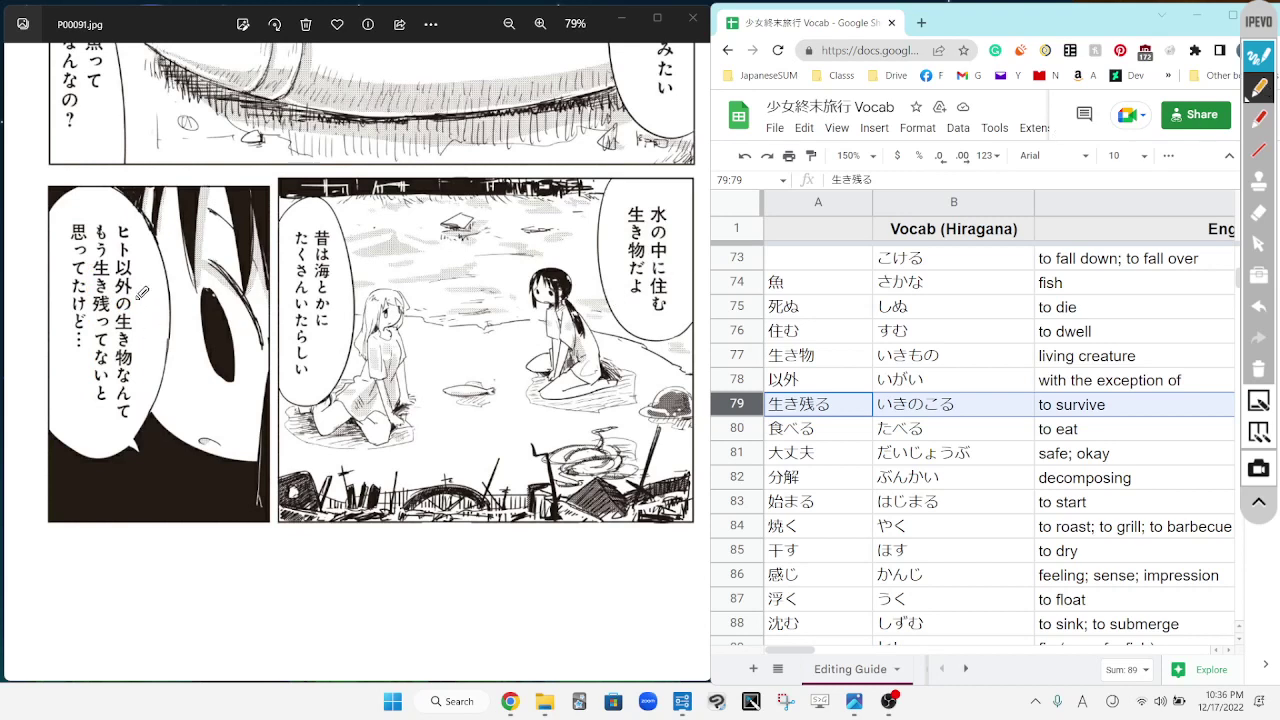
mouse_move(142, 248)
mouse_down()
mouse_move(136, 214)
mouse_move(108, 214)
mouse_move(107, 236)
mouse_up()
click(1257, 210)
drag(190, 325, 132, 235)
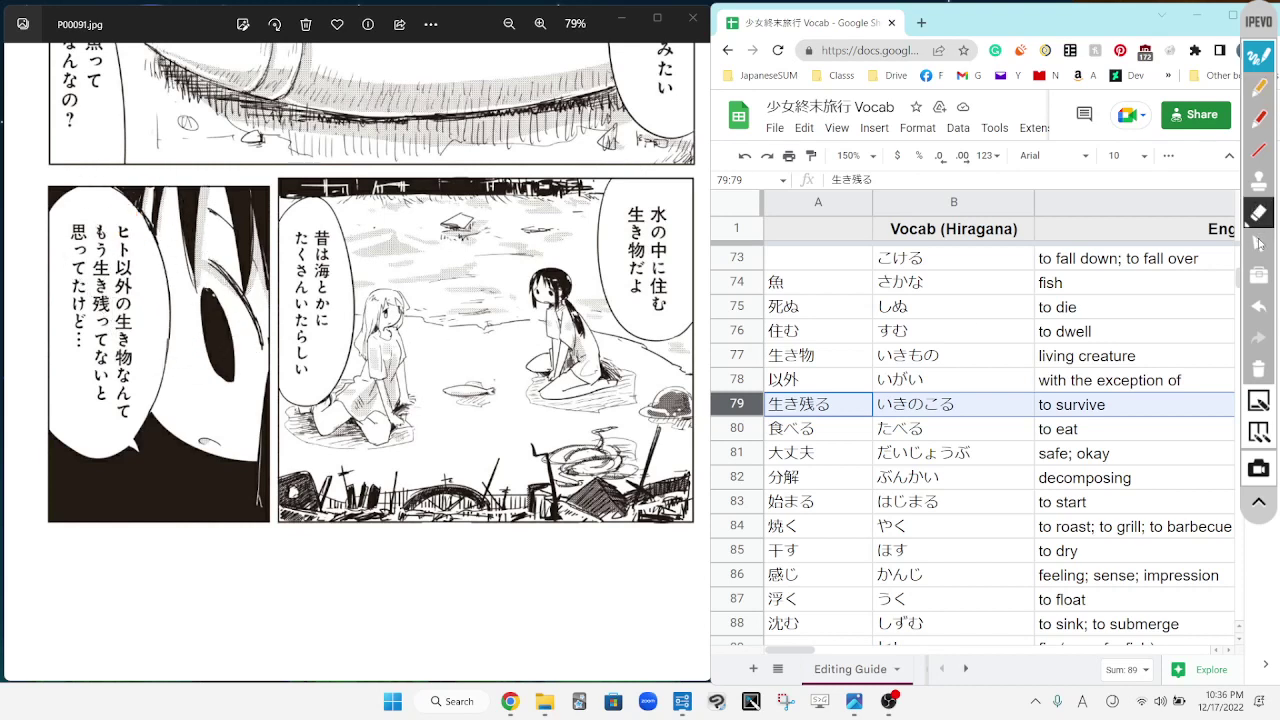
Step: Add two red brackets beside the 思ってたけど line, then erase them
click(1256, 120)
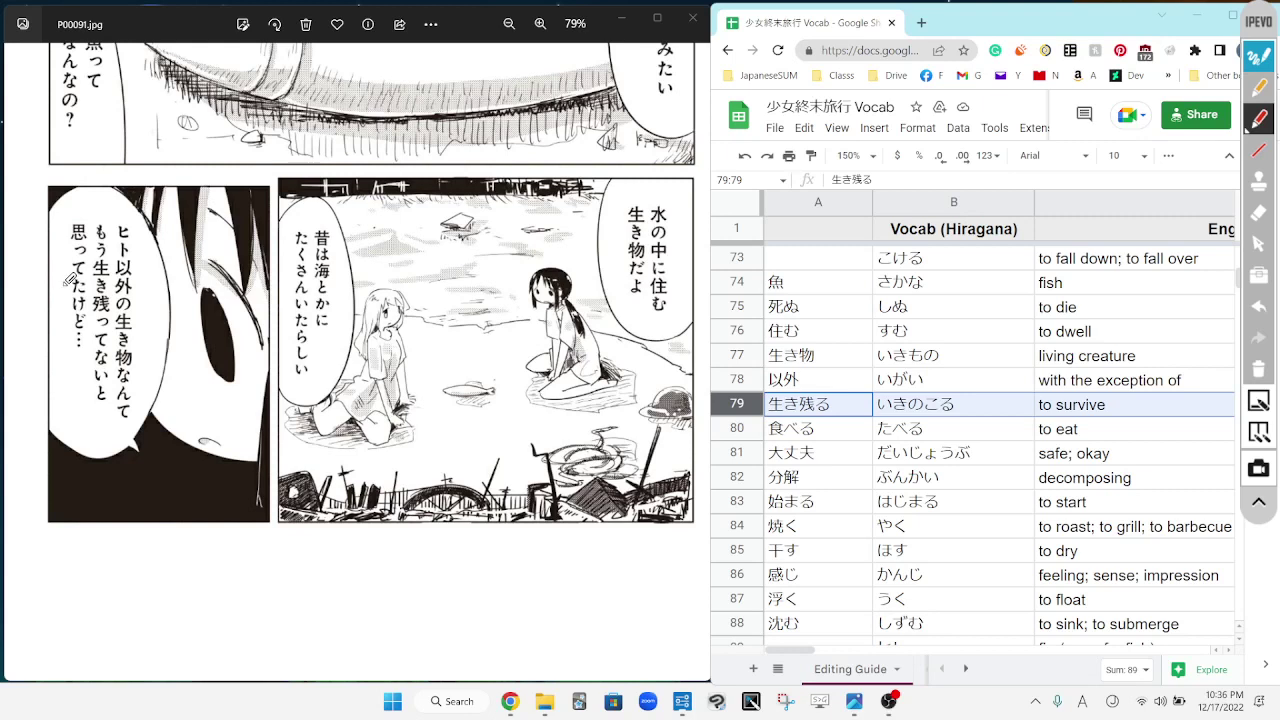
mouse_move(63, 284)
mouse_down()
mouse_move(55, 228)
mouse_move(96, 202)
mouse_move(90, 228)
mouse_up()
mouse_move(66, 316)
mouse_down()
mouse_move(66, 335)
mouse_move(88, 349)
mouse_move(92, 330)
mouse_up()
click(1258, 212)
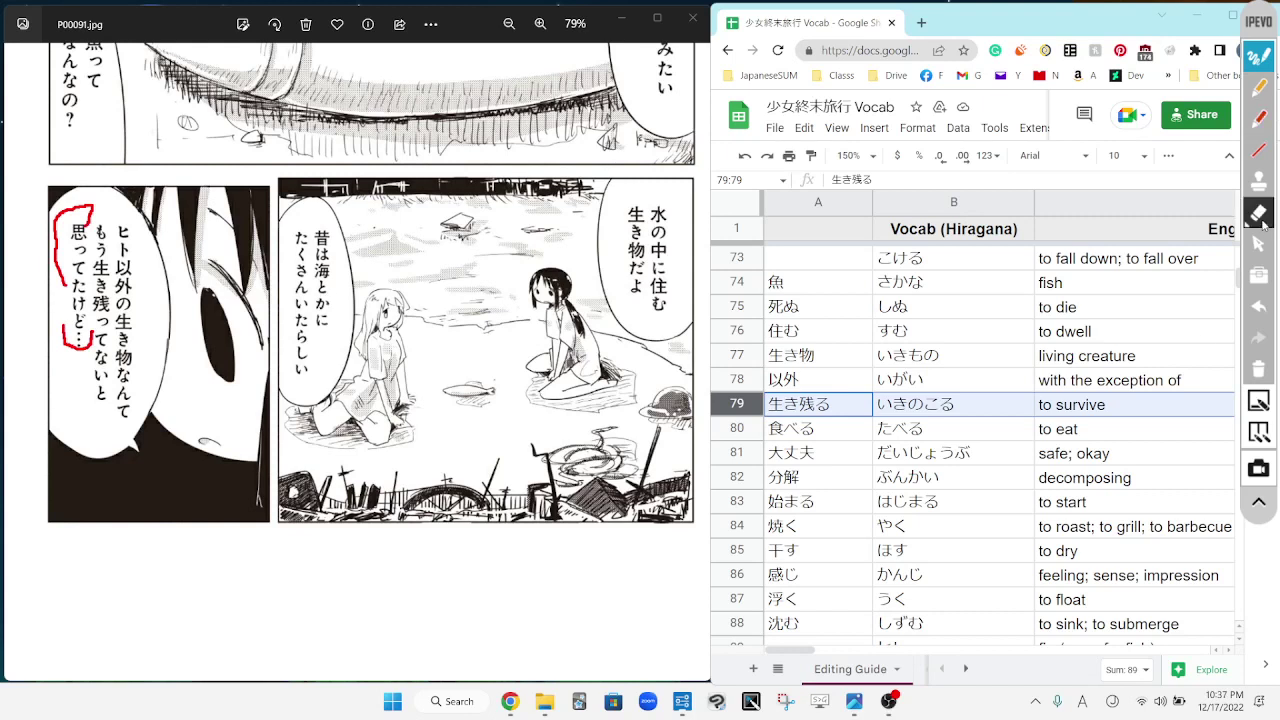
mouse_move(208, 277)
mouse_down()
mouse_move(75, 230)
mouse_move(80, 335)
mouse_up()
click(1258, 244)
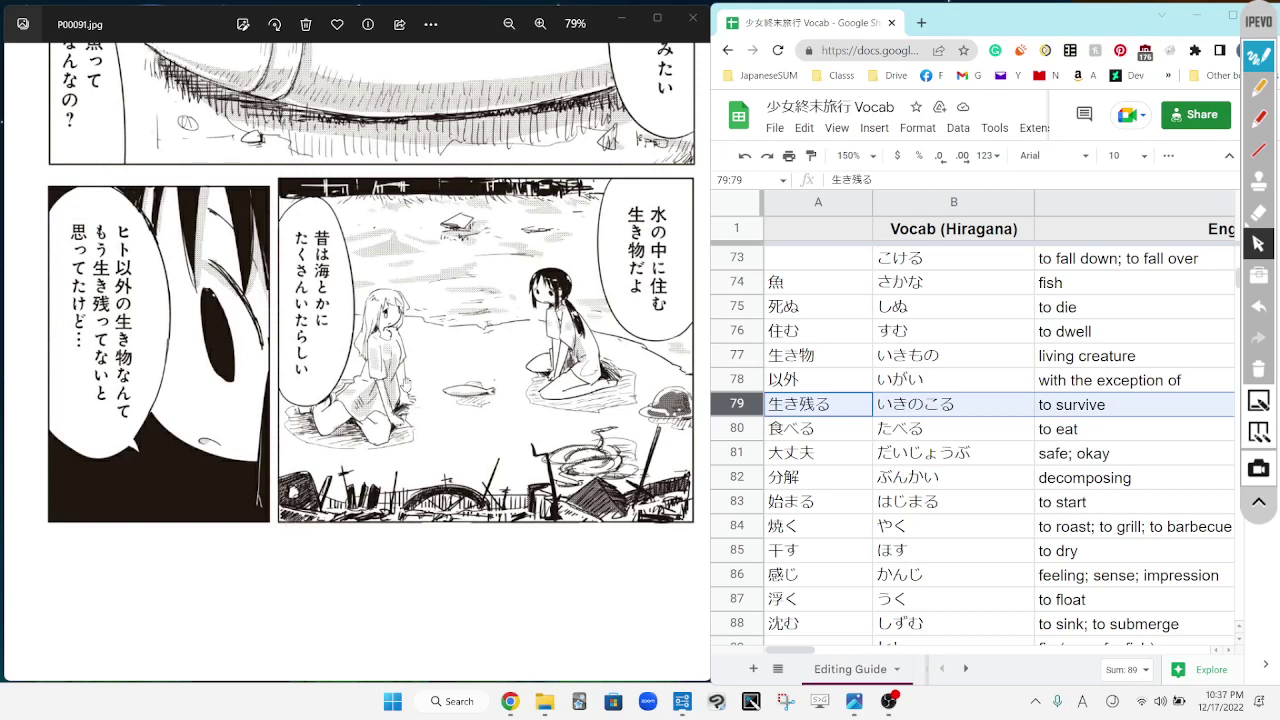
Step: Advance to P00092.jpg, pan to the lower panels, and loop the 昔の人は bubble in orange
scroll(400, 320, up, 3)
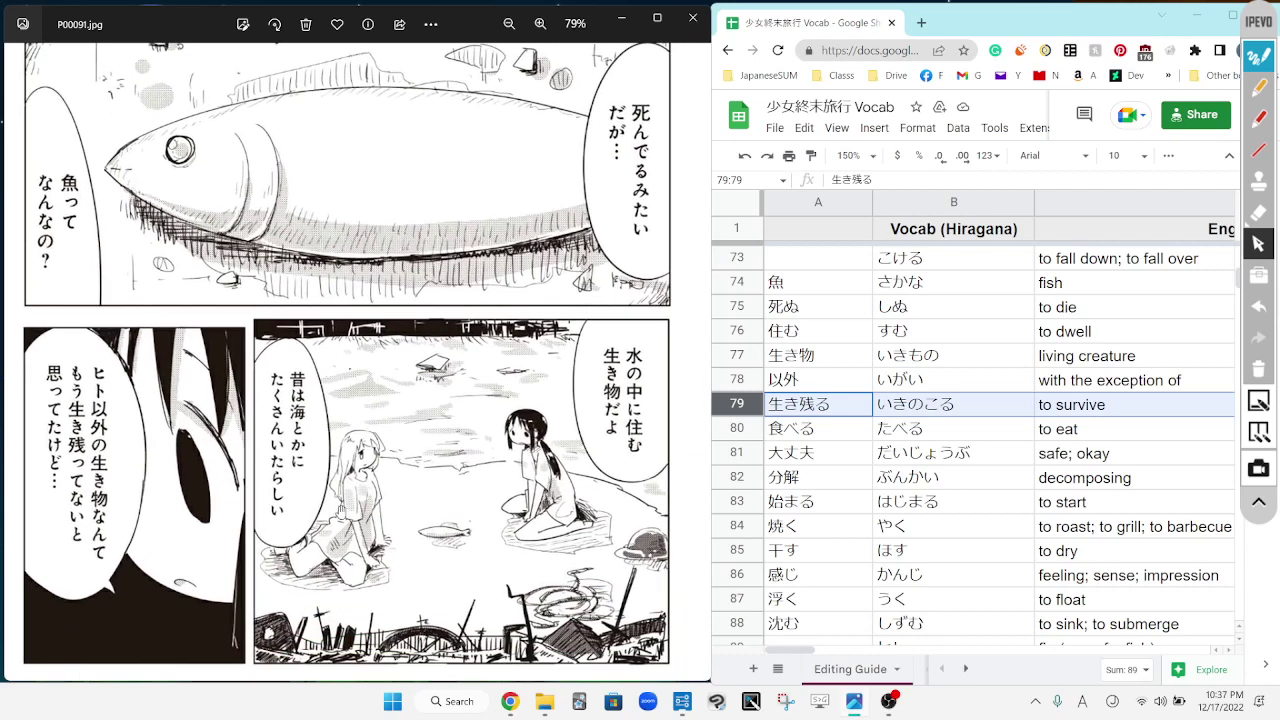
scroll(372, 505, down, 2)
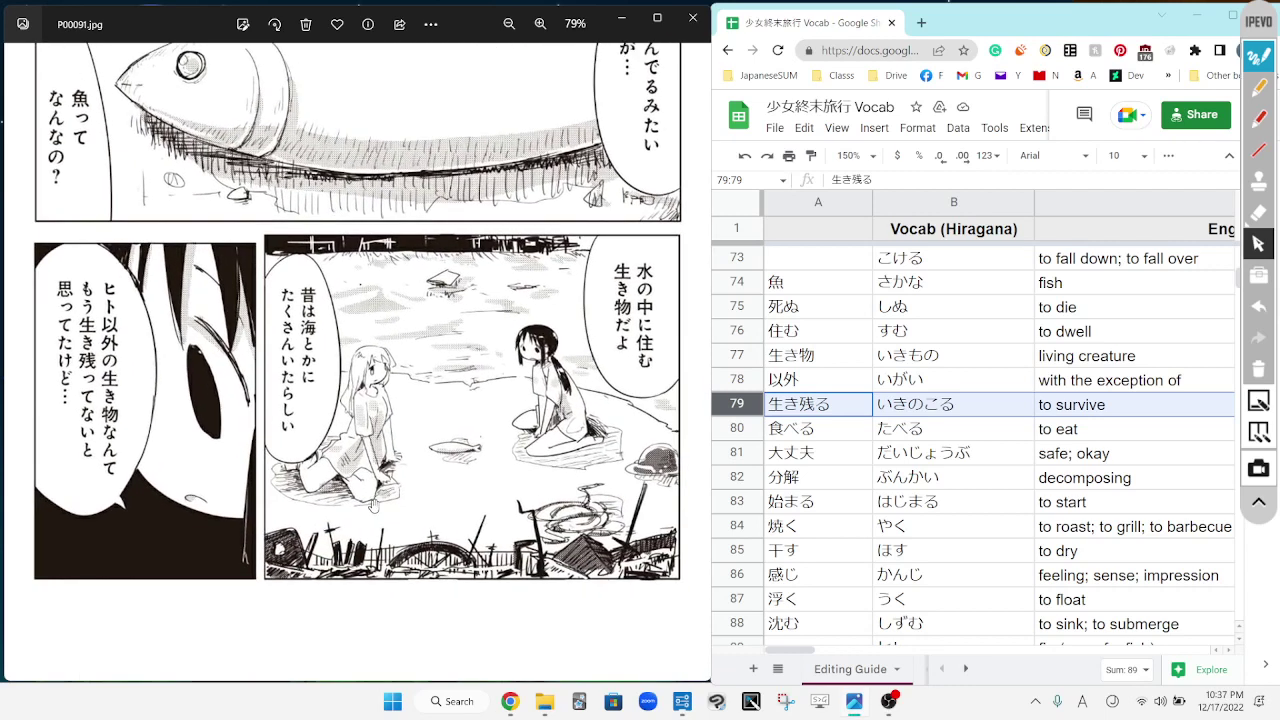
key(Right)
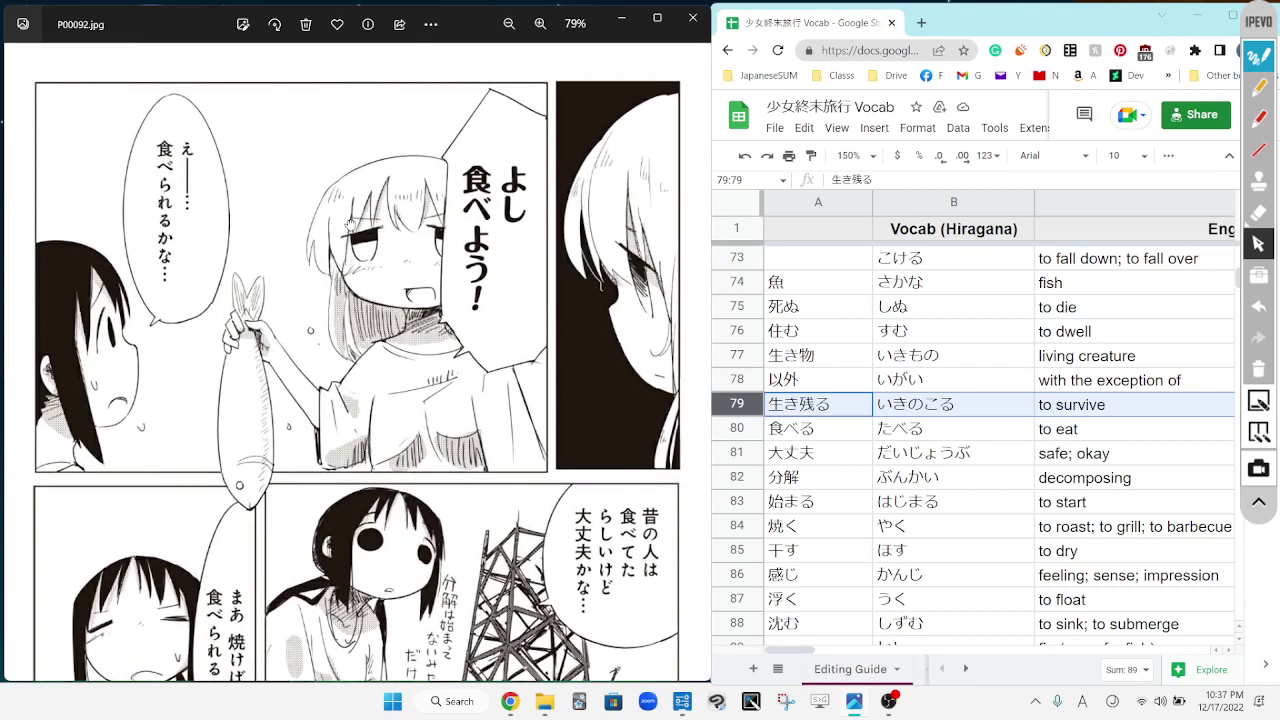
drag(535, 466, 523, 430)
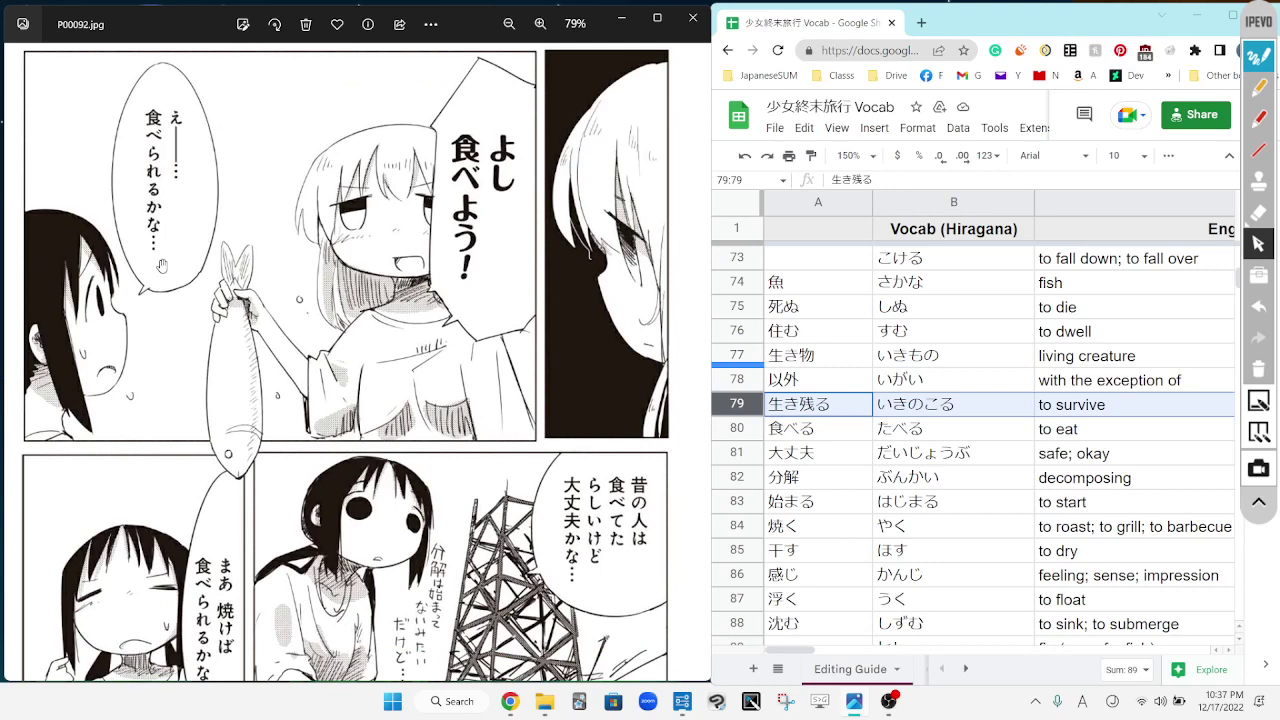
scroll(359, 180, down, 4)
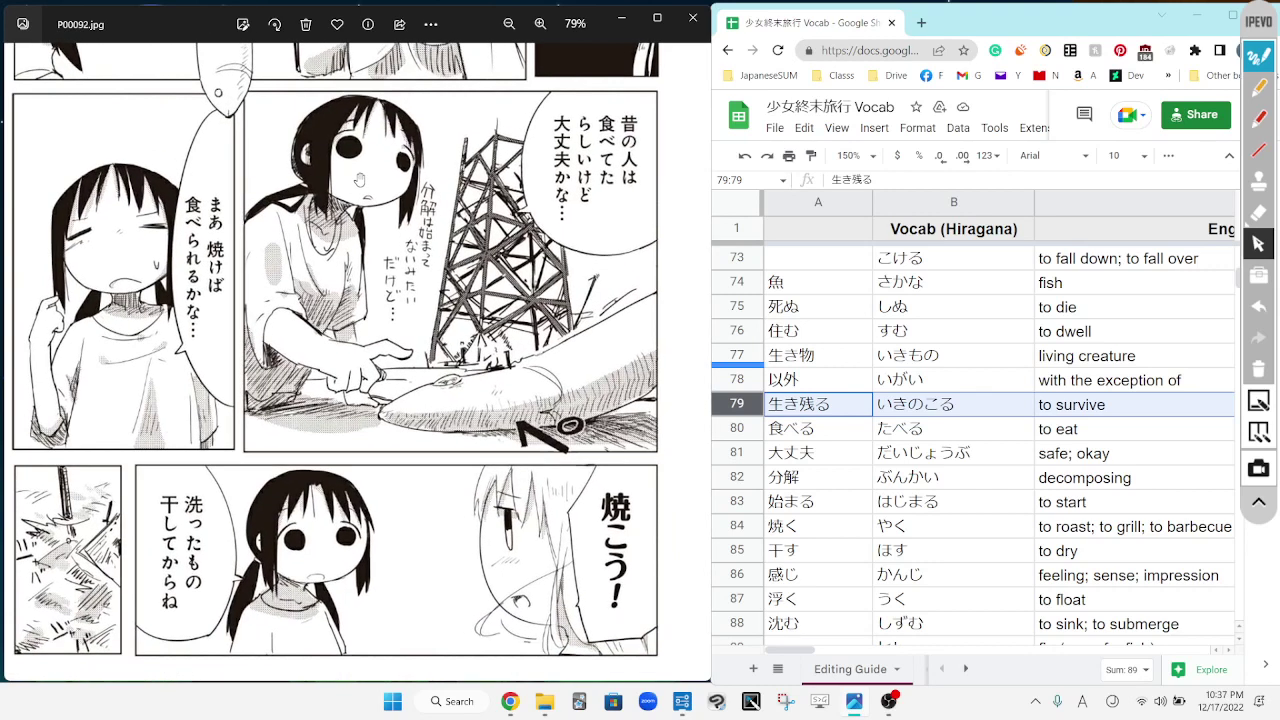
click(1258, 88)
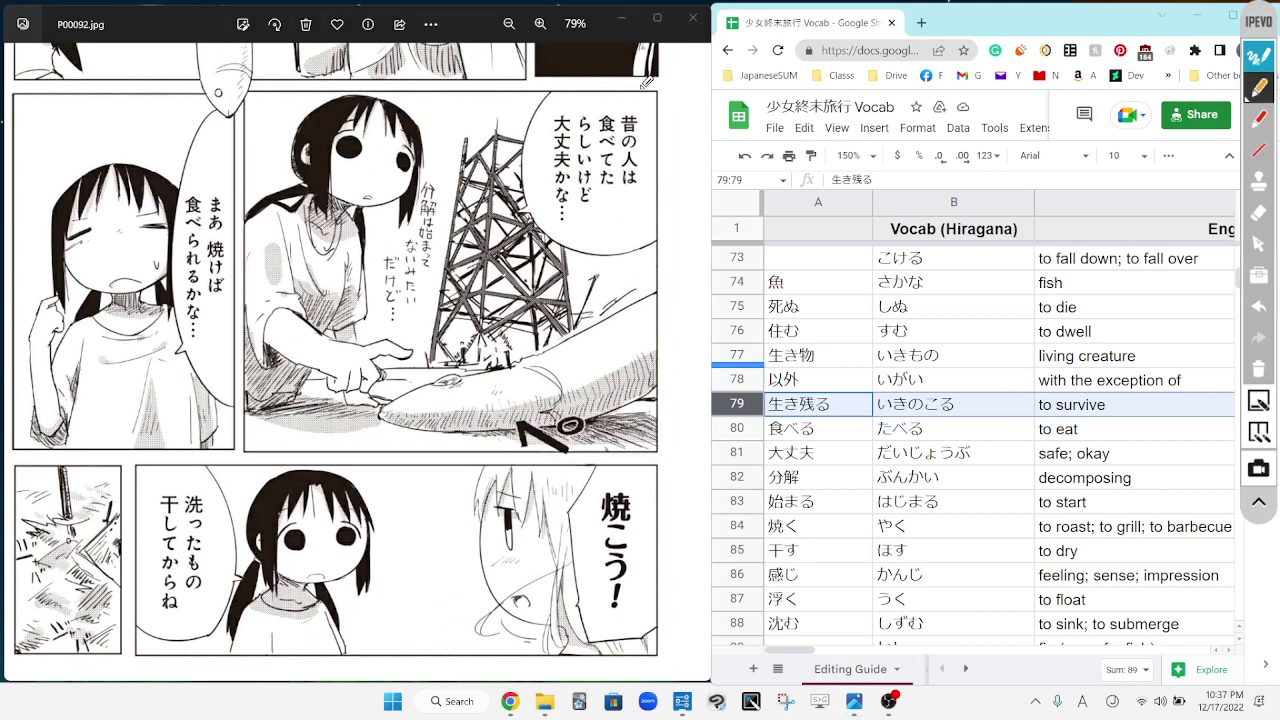
mouse_move(646, 82)
mouse_down()
mouse_move(500, 70)
mouse_move(488, 270)
mouse_move(696, 128)
mouse_move(640, 68)
mouse_up()
Step: Step the vocab selection from row 80, 食べる, down to row 81, 大丈夫
click(1258, 243)
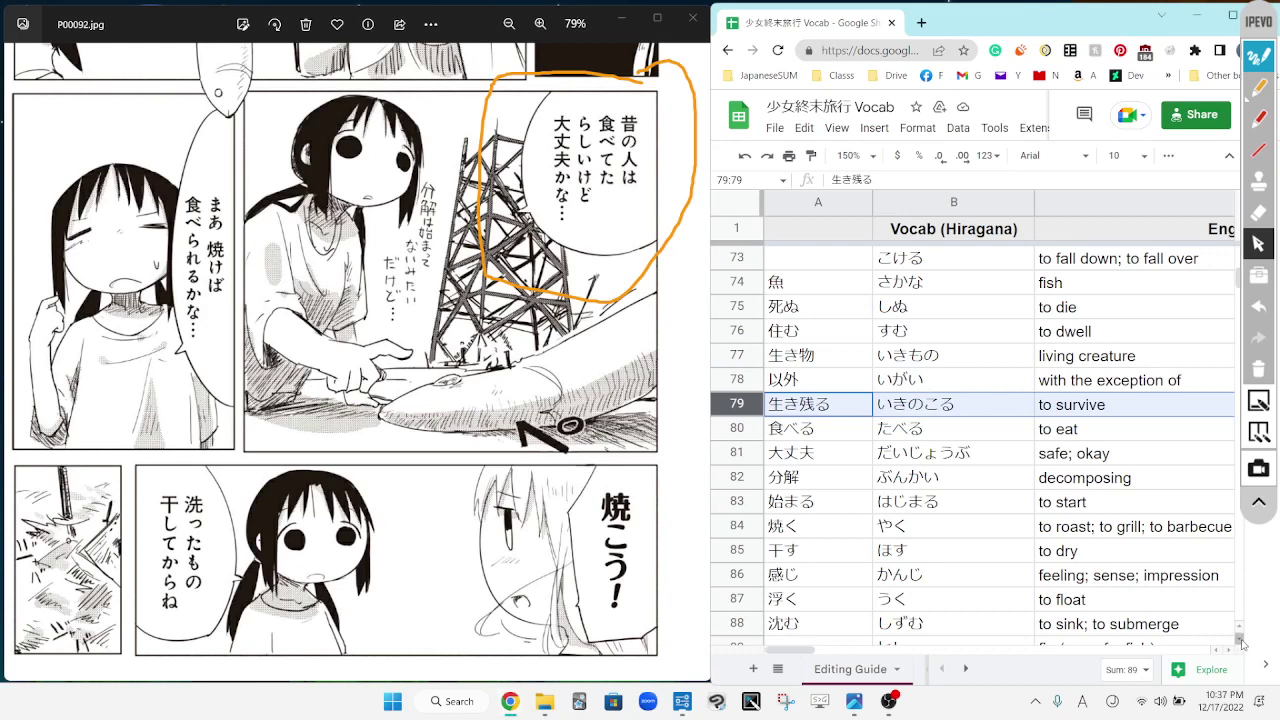
click(1240, 640)
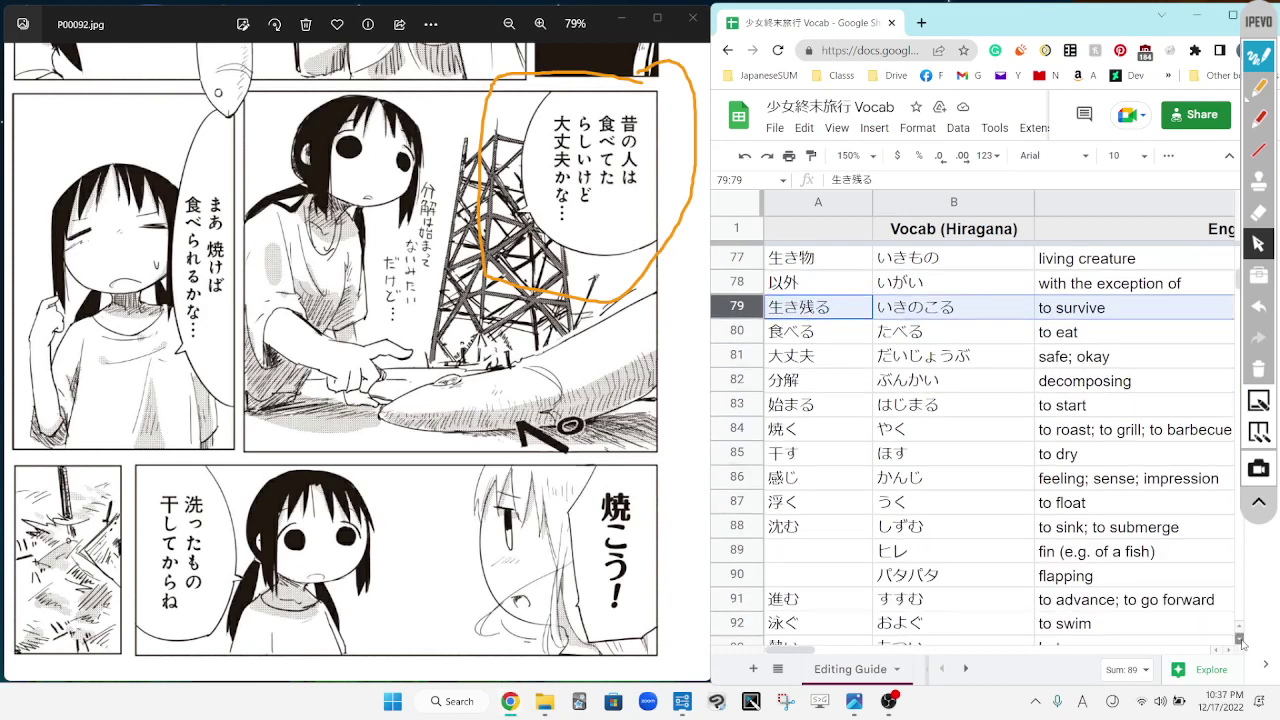
click(716, 330)
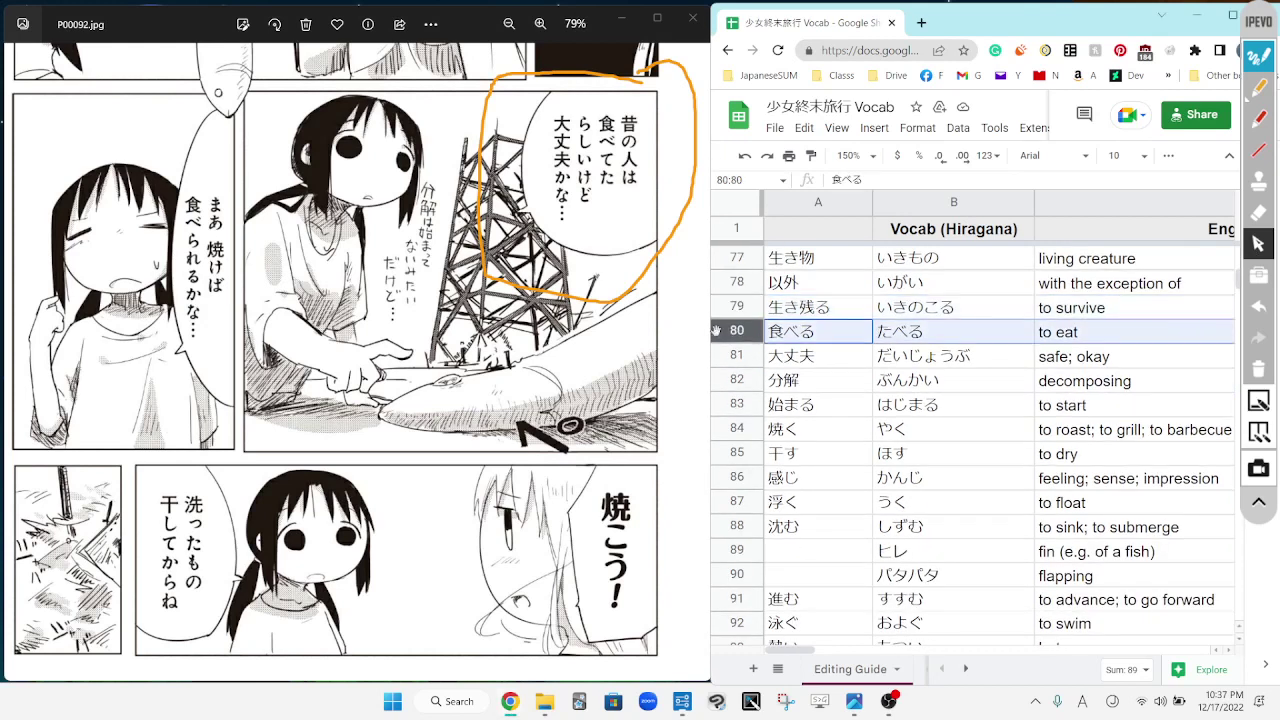
click(716, 345)
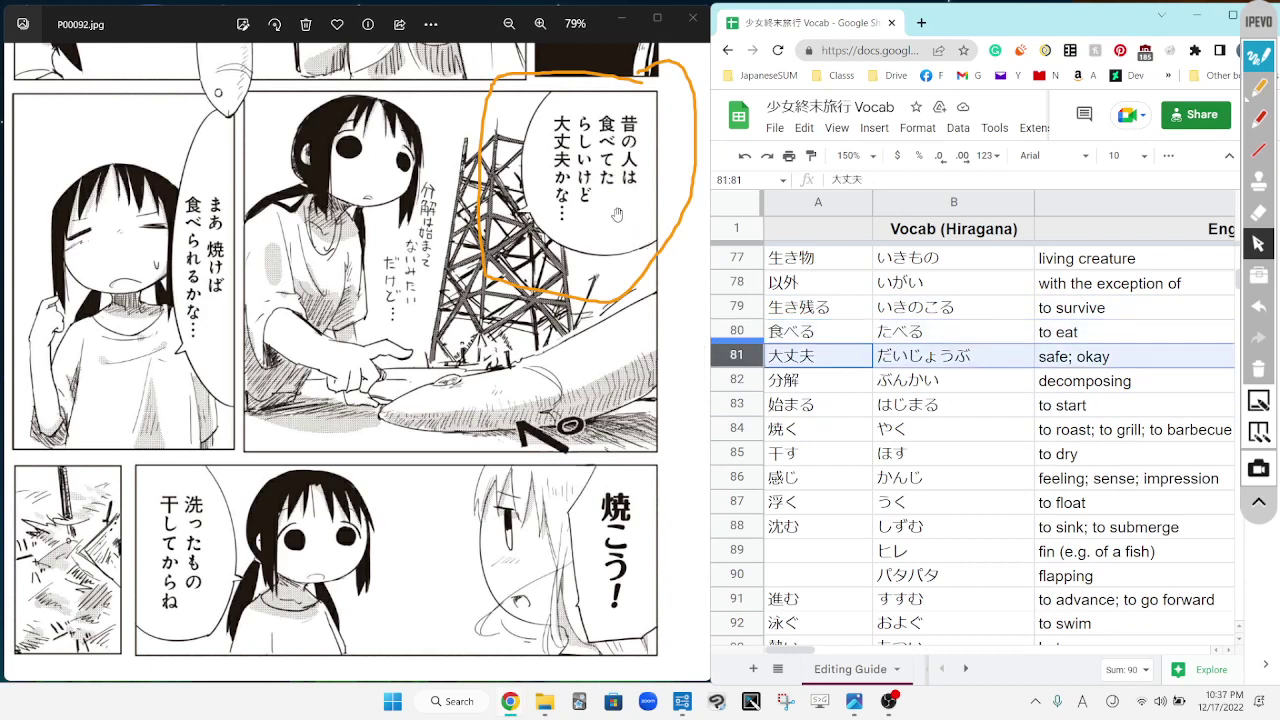
Step: Draw a red mark beside 食べてた in the bubble, then erase it
click(1259, 120)
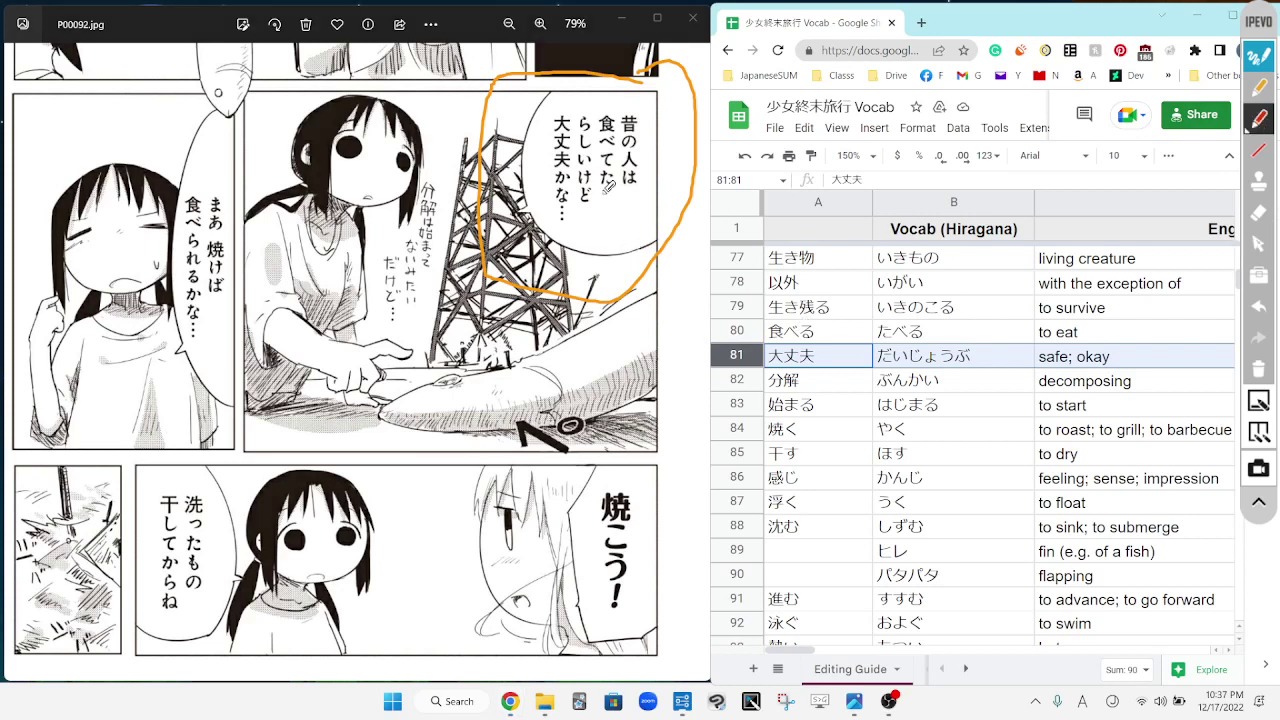
drag(600, 160, 600, 192)
click(1259, 212)
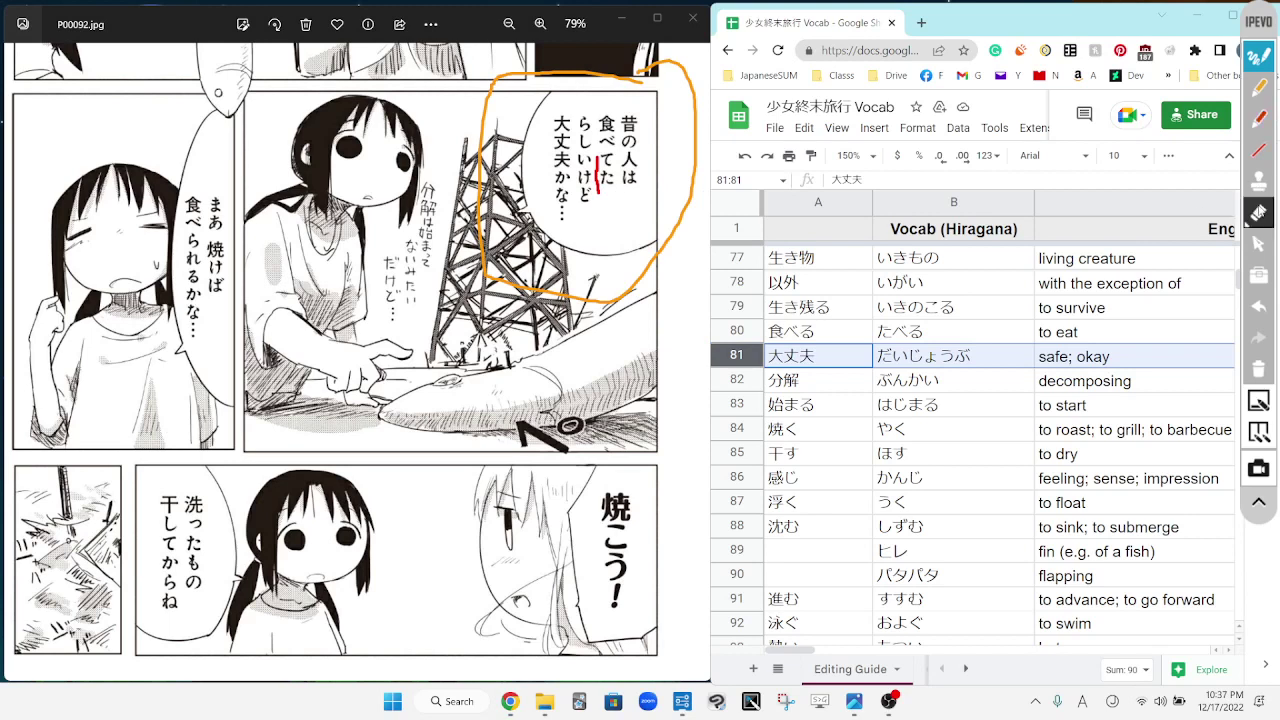
drag(605, 205, 600, 182)
click(1258, 245)
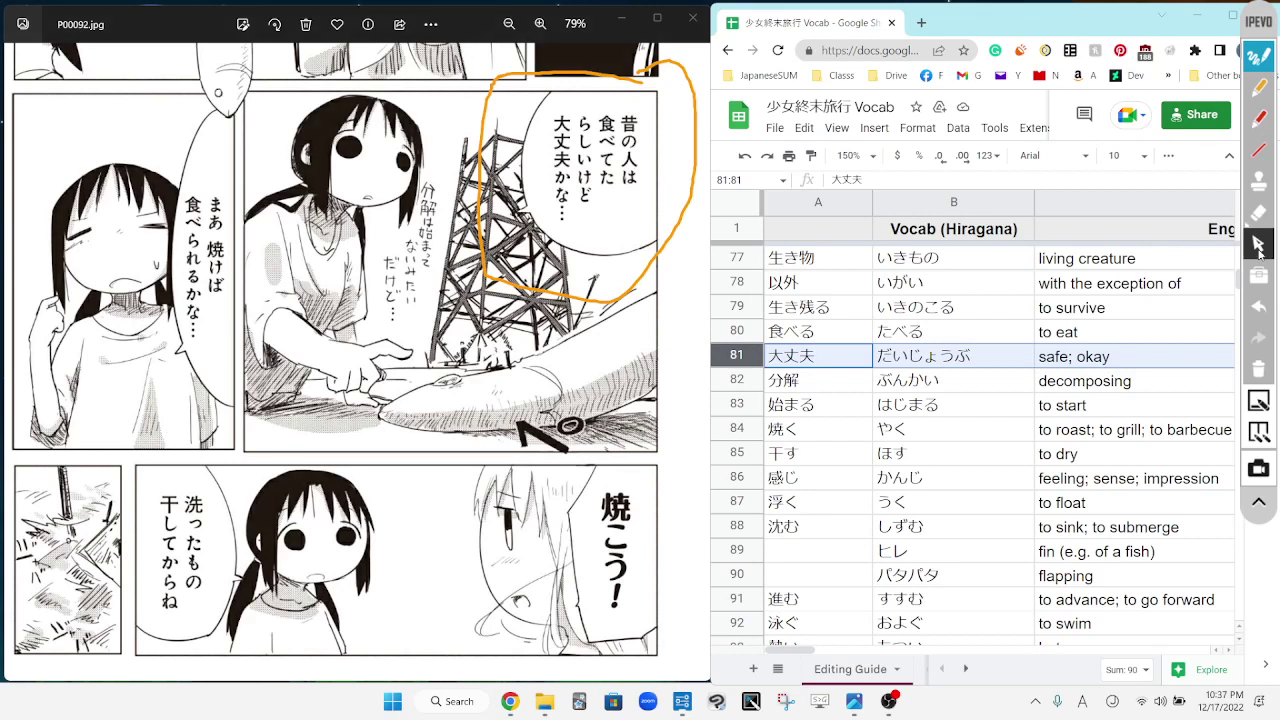
Step: Highlight beside 大丈夫 in the bubble, then erase the highlight
click(1256, 88)
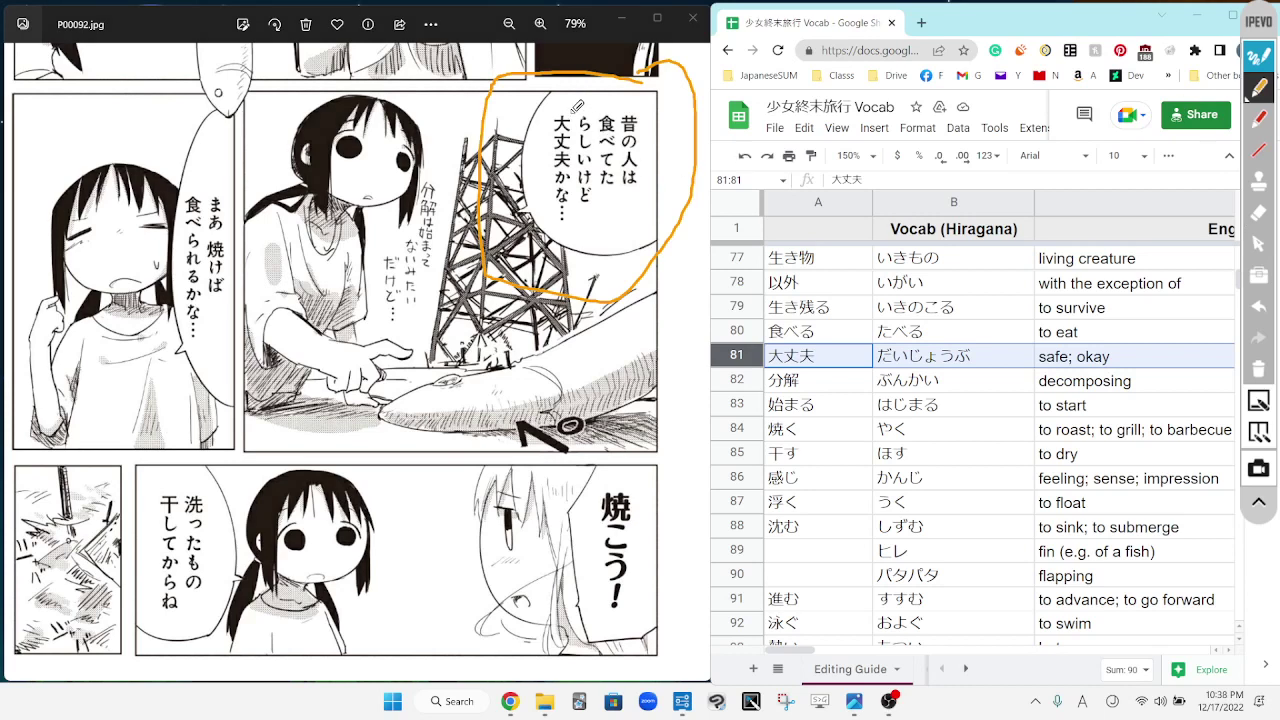
mouse_move(571, 110)
mouse_down()
mouse_move(588, 165)
mouse_move(601, 145)
mouse_move(666, 140)
mouse_move(672, 152)
mouse_move(658, 166)
mouse_move(652, 148)
mouse_up()
click(1258, 212)
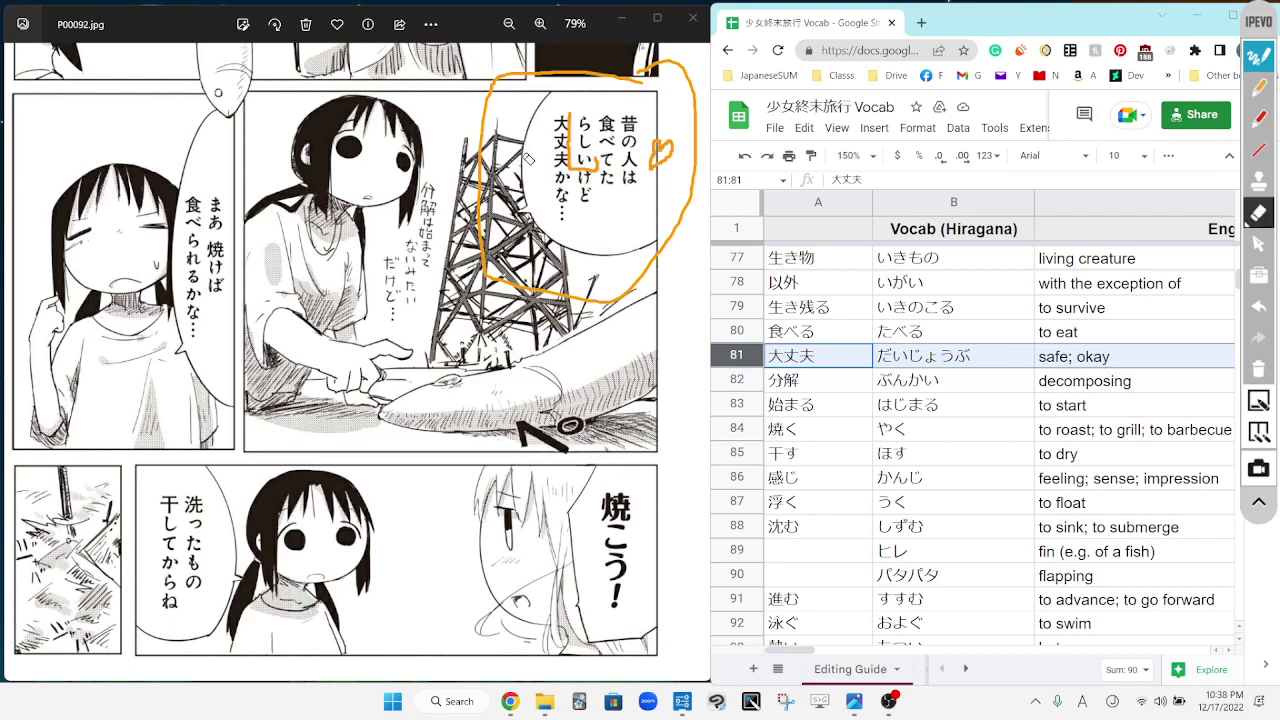
click(571, 171)
Step: Add red marks below た, beside 大丈夫 and a heart above 昔, then erase them
click(1259, 118)
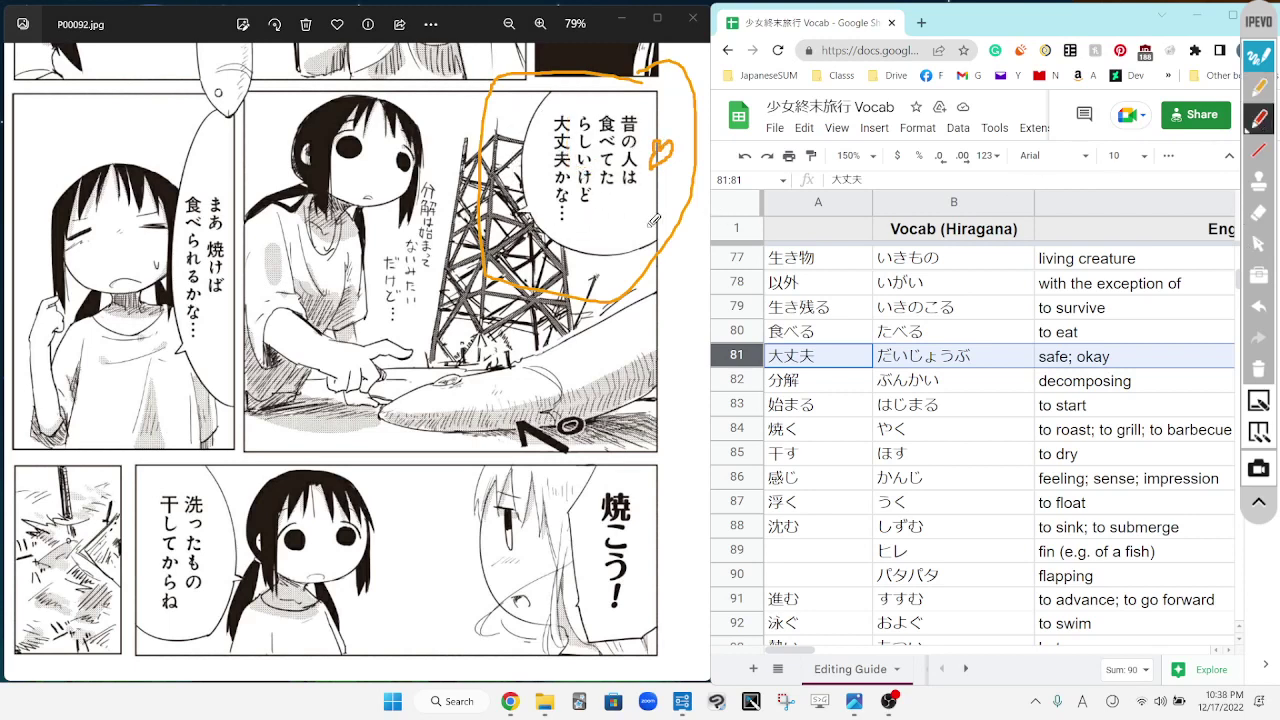
mouse_move(613, 195)
mouse_down()
mouse_move(622, 211)
mouse_move(636, 196)
mouse_move(620, 214)
mouse_up()
drag(569, 108, 569, 169)
mouse_move(592, 72)
mouse_down()
mouse_move(602, 96)
mouse_move(590, 92)
mouse_up()
click(1263, 214)
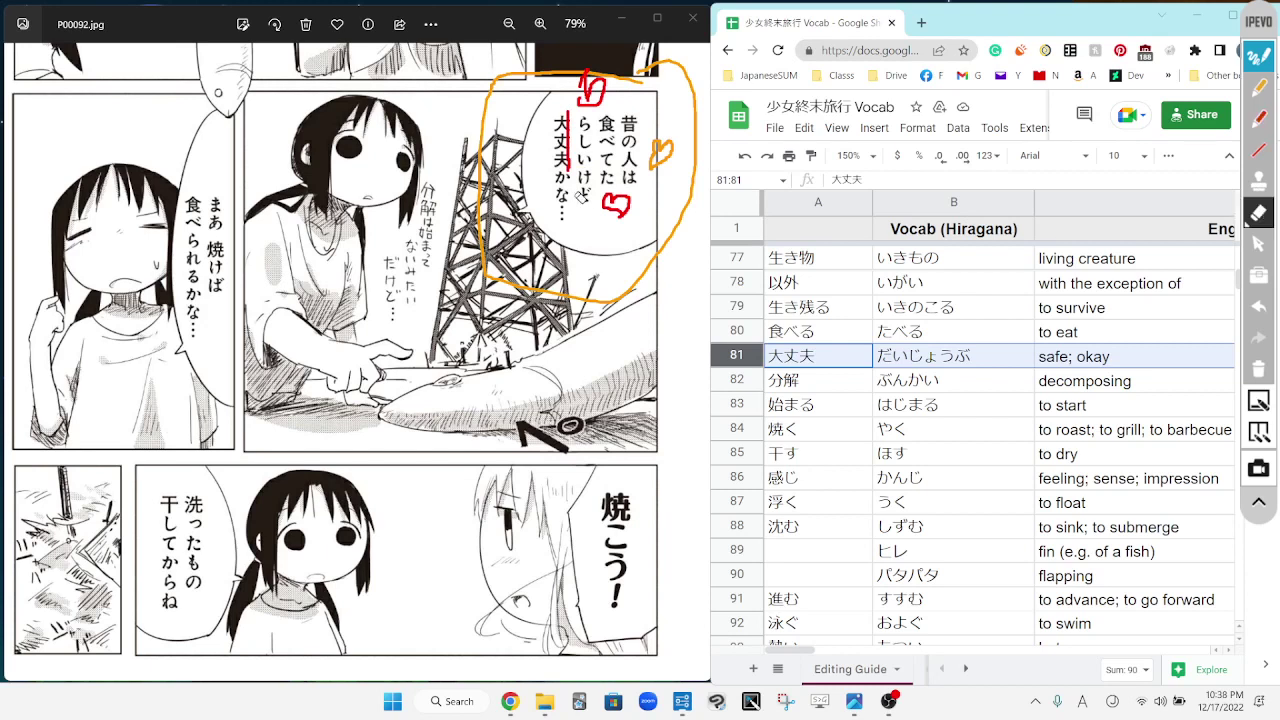
mouse_move(568, 193)
mouse_down()
mouse_move(569, 156)
mouse_move(610, 179)
mouse_move(629, 164)
mouse_up()
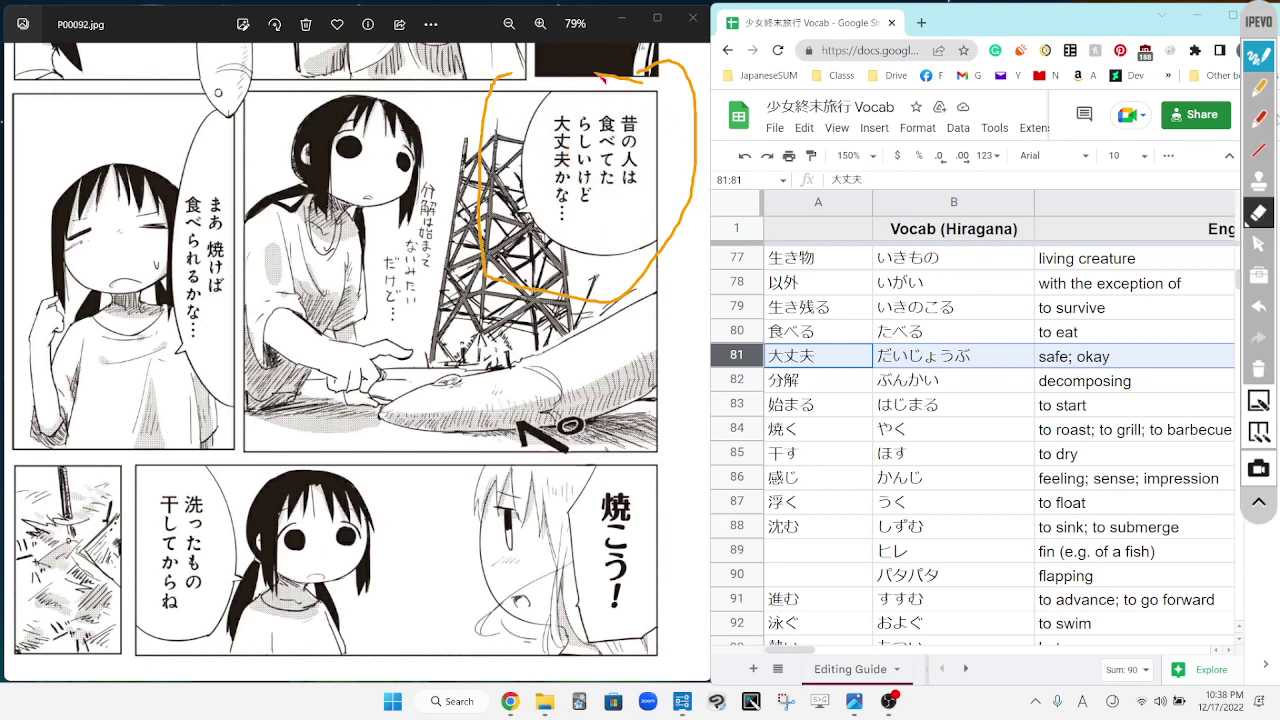
click(1259, 118)
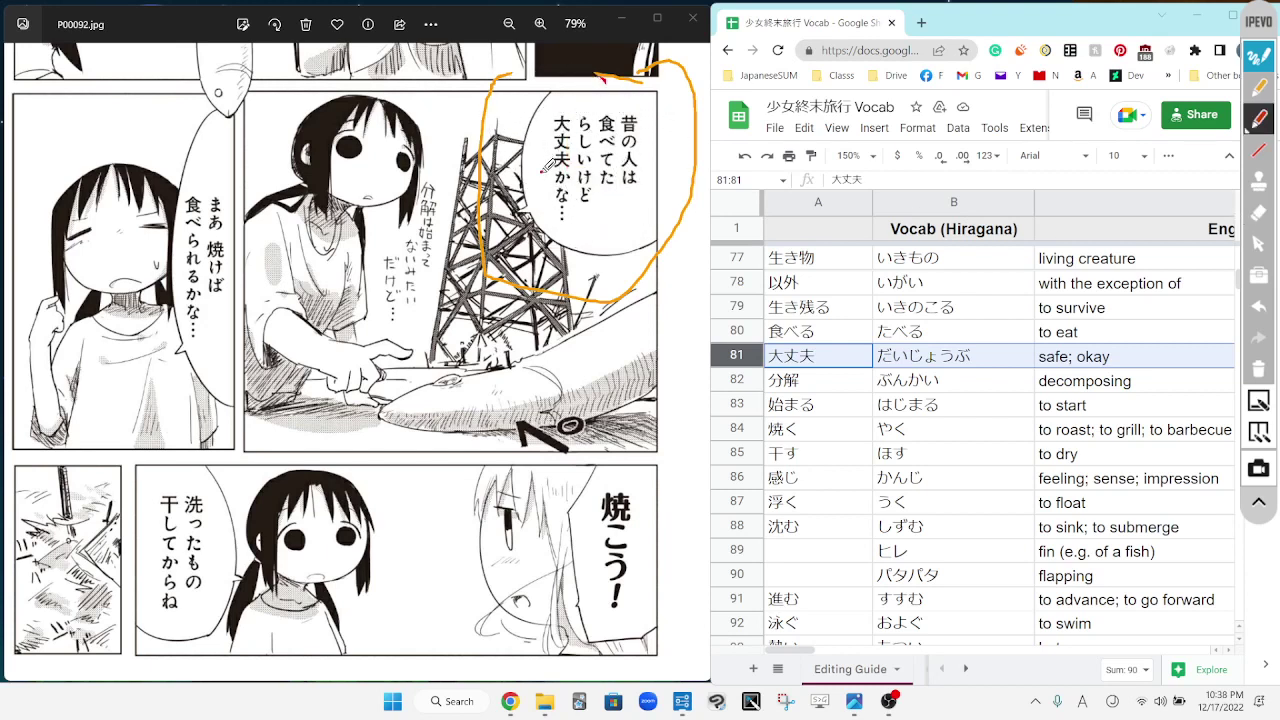
Step: Bracket the 大丈夫かな and だけど lines and the tower base in red, then erase them
mouse_move(543, 170)
mouse_down()
mouse_move(545, 208)
mouse_move(570, 210)
mouse_up()
mouse_move(451, 178)
mouse_down()
mouse_move(448, 260)
mouse_move(379, 266)
mouse_move(378, 315)
mouse_up()
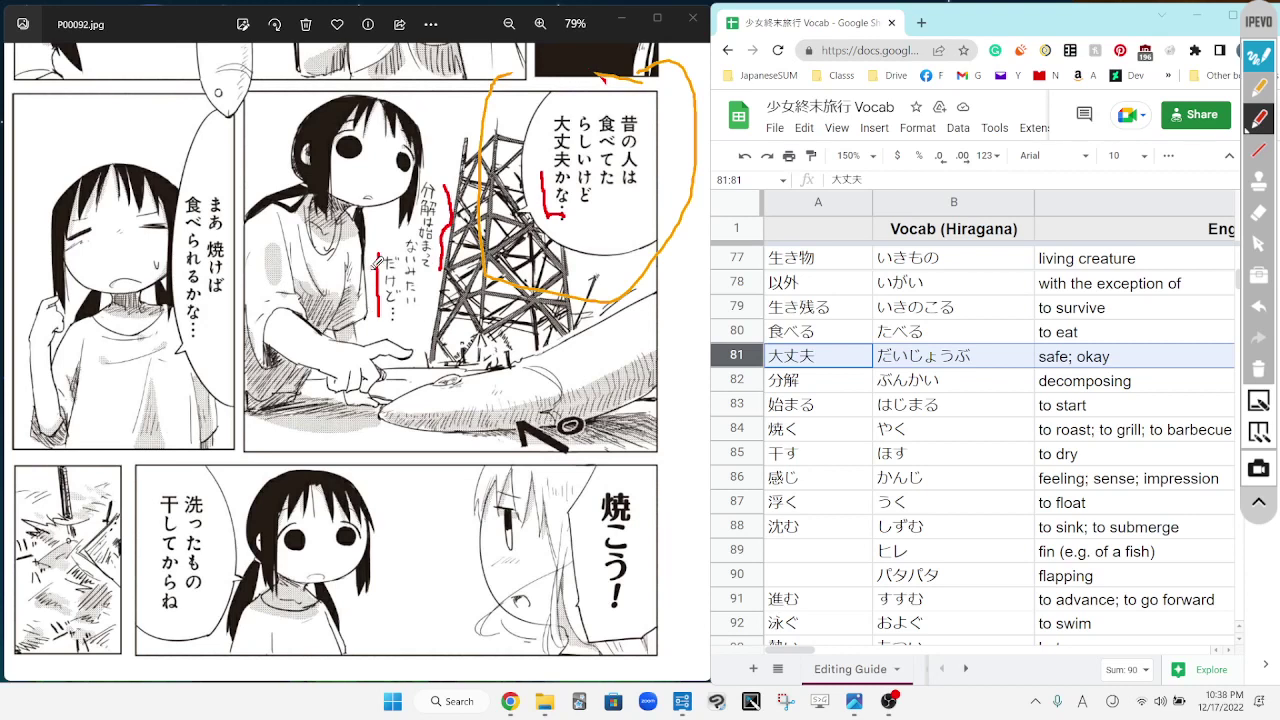
mouse_move(379, 253)
mouse_down()
mouse_move(391, 250)
mouse_move(400, 312)
mouse_move(372, 320)
mouse_up()
mouse_move(494, 143)
mouse_down()
mouse_move(520, 130)
mouse_move(550, 152)
mouse_move(524, 128)
mouse_up()
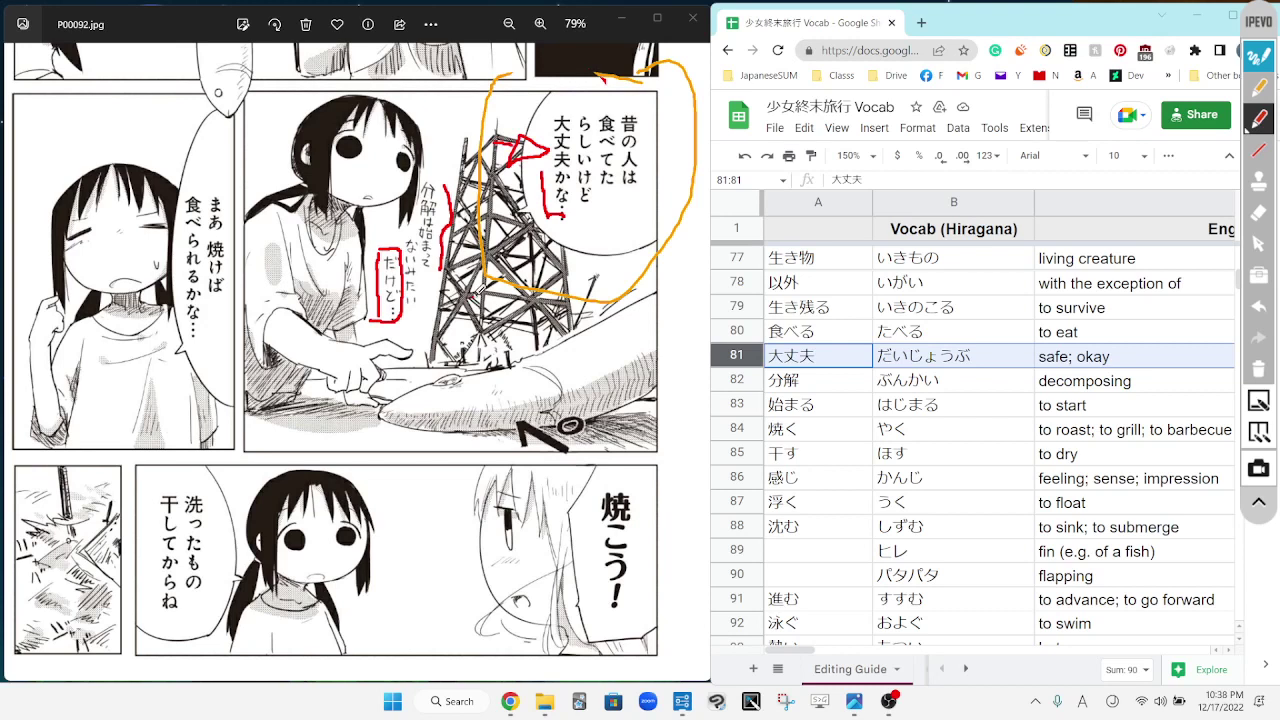
mouse_move(482, 292)
mouse_down()
mouse_move(446, 292)
mouse_move(462, 294)
mouse_move(347, 246)
mouse_move(535, 411)
mouse_move(629, 79)
mouse_move(691, 208)
mouse_up()
click(1259, 212)
click(1266, 92)
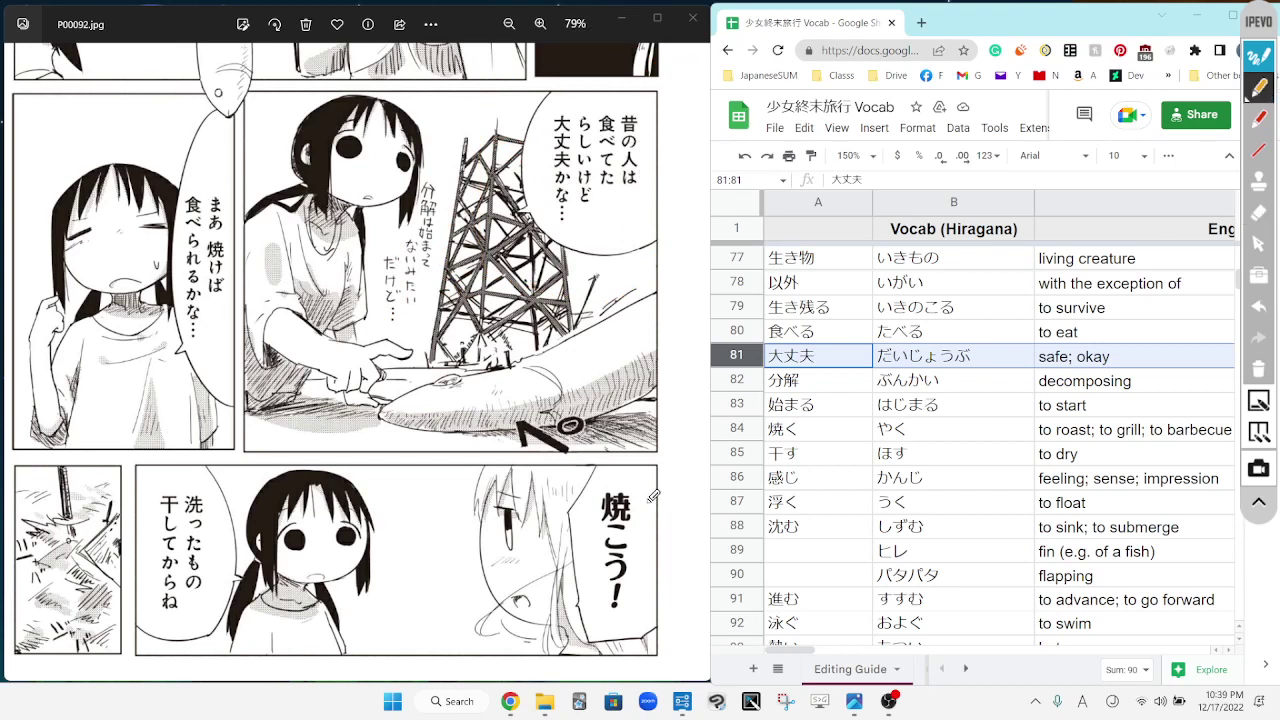
Step: Frame the fish panel's bottom edge and the lower-left panel with orange strokes
drag(691, 457, 572, 449)
mouse_move(124, 456)
mouse_down()
mouse_move(170, 664)
mouse_move(195, 665)
mouse_up()
drag(186, 451, 120, 456)
Step: Select vocab row 84, 焼く, after glancing further down the list
click(1258, 243)
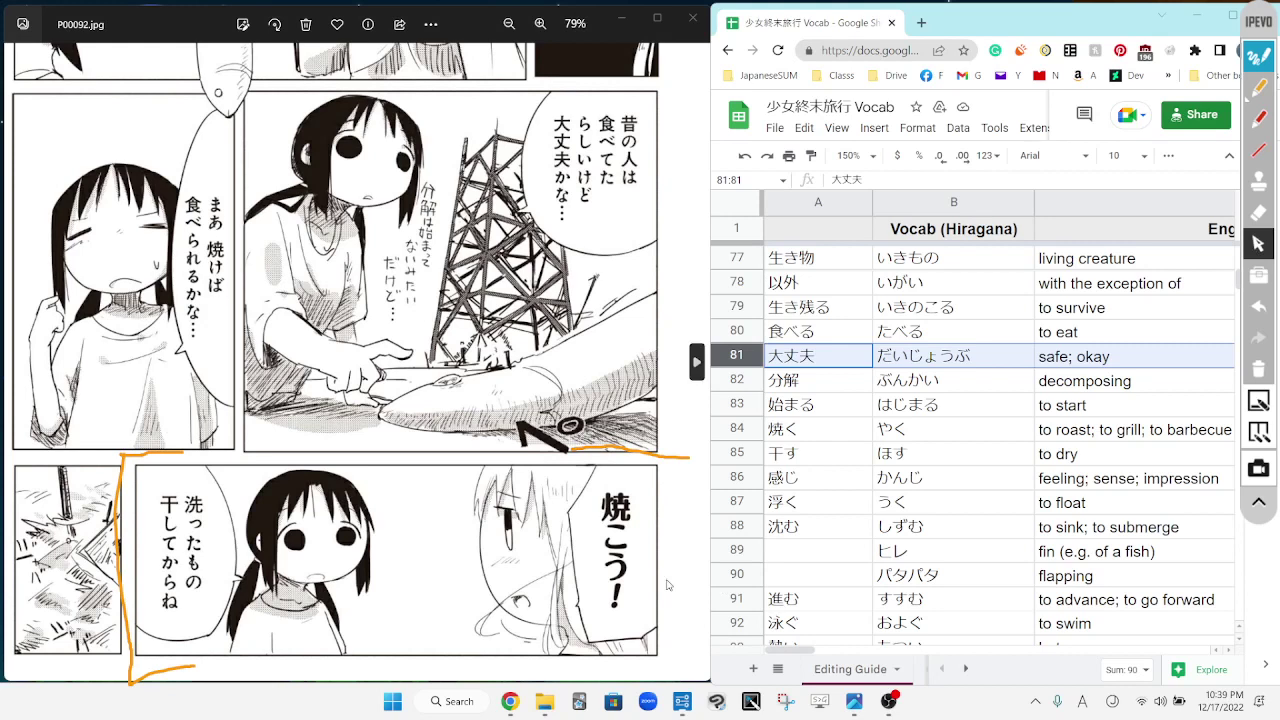
click(738, 430)
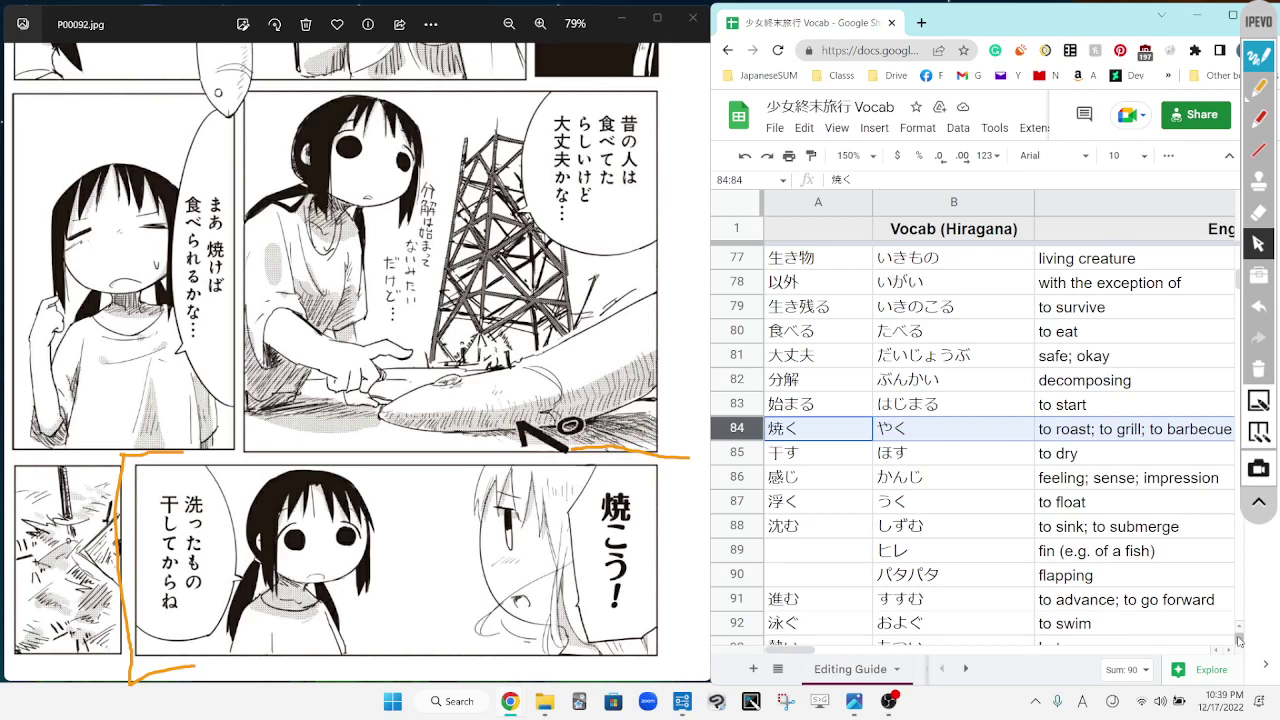
click(975, 595)
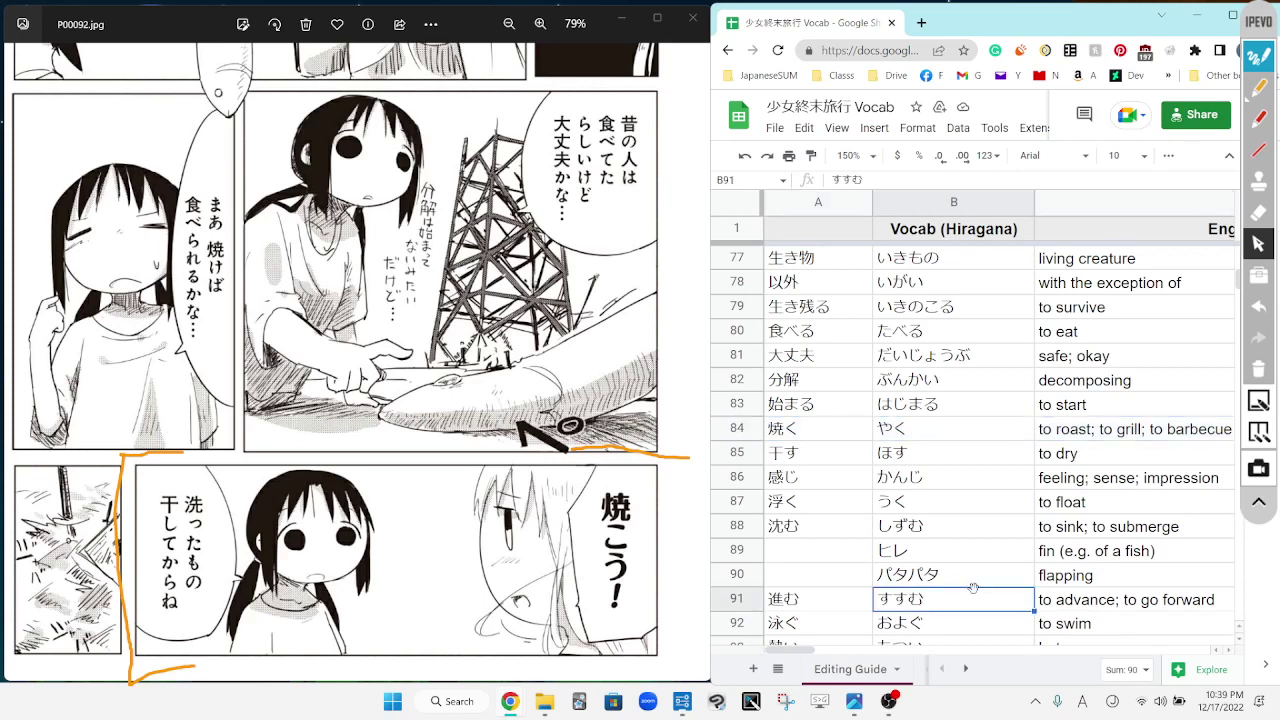
key(Down)
key(Down)
key(Down)
key(Down)
key(Down)
key(Down)
key(Down)
key(Down)
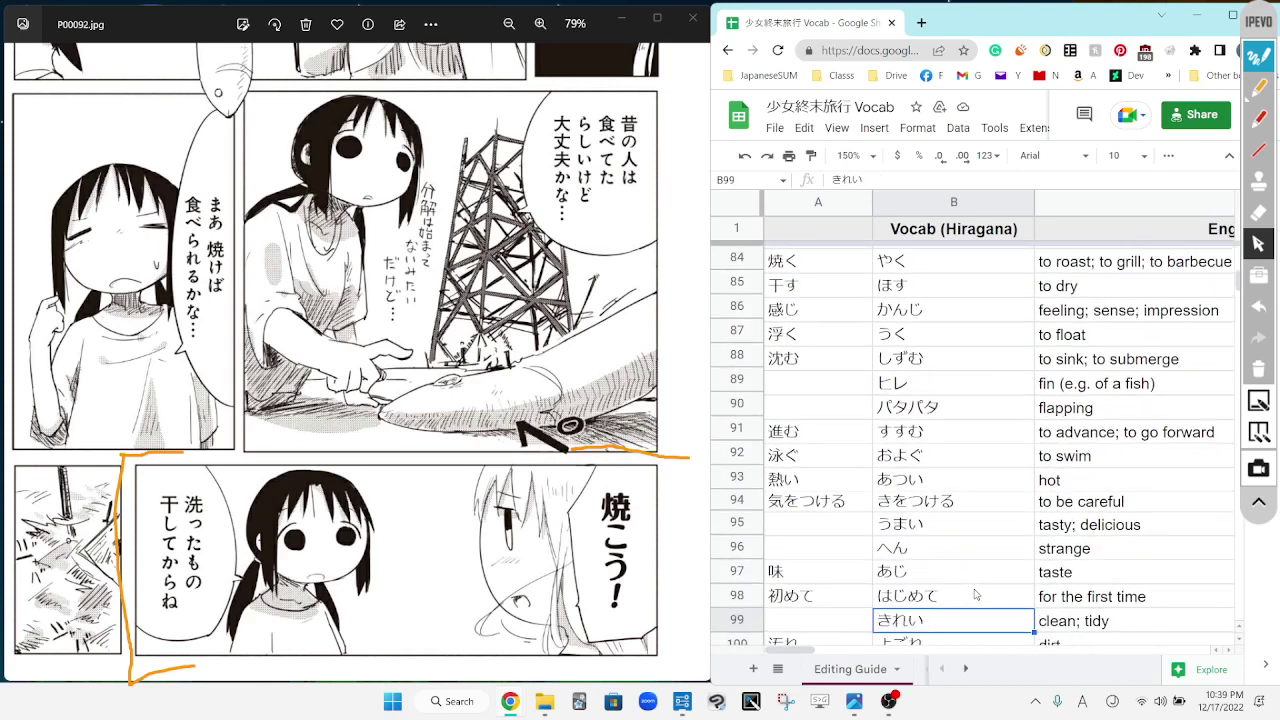
click(732, 258)
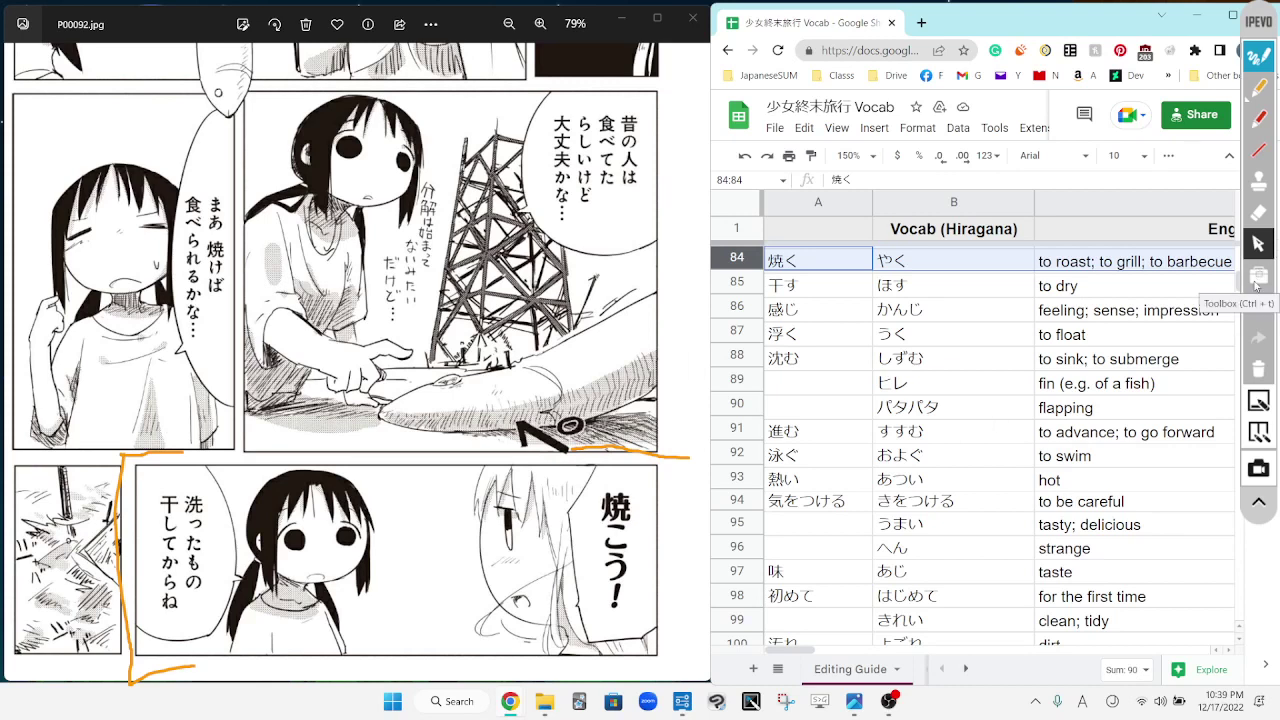
Step: Circle もの in red, erase it and the orange lower-left bracket, then zoom out to 39%
click(1258, 118)
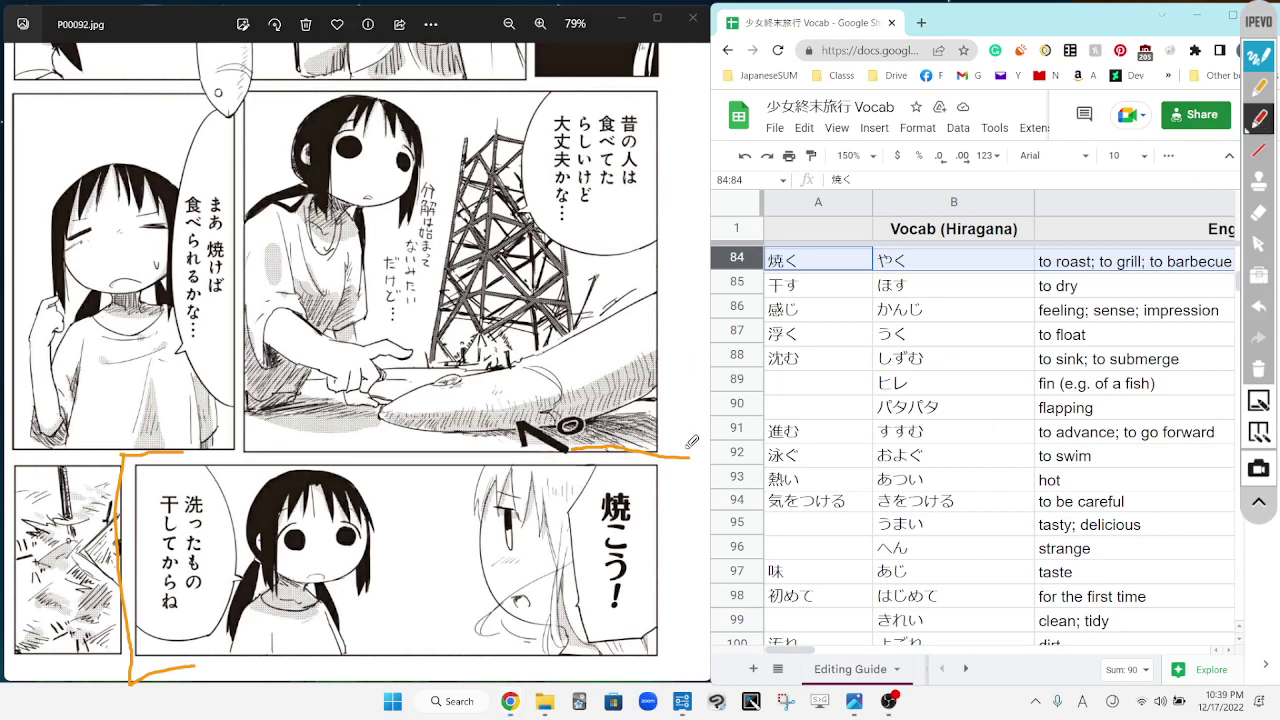
mouse_move(190, 548)
mouse_down()
mouse_move(184, 592)
mouse_move(212, 593)
mouse_move(213, 545)
mouse_up()
click(1259, 212)
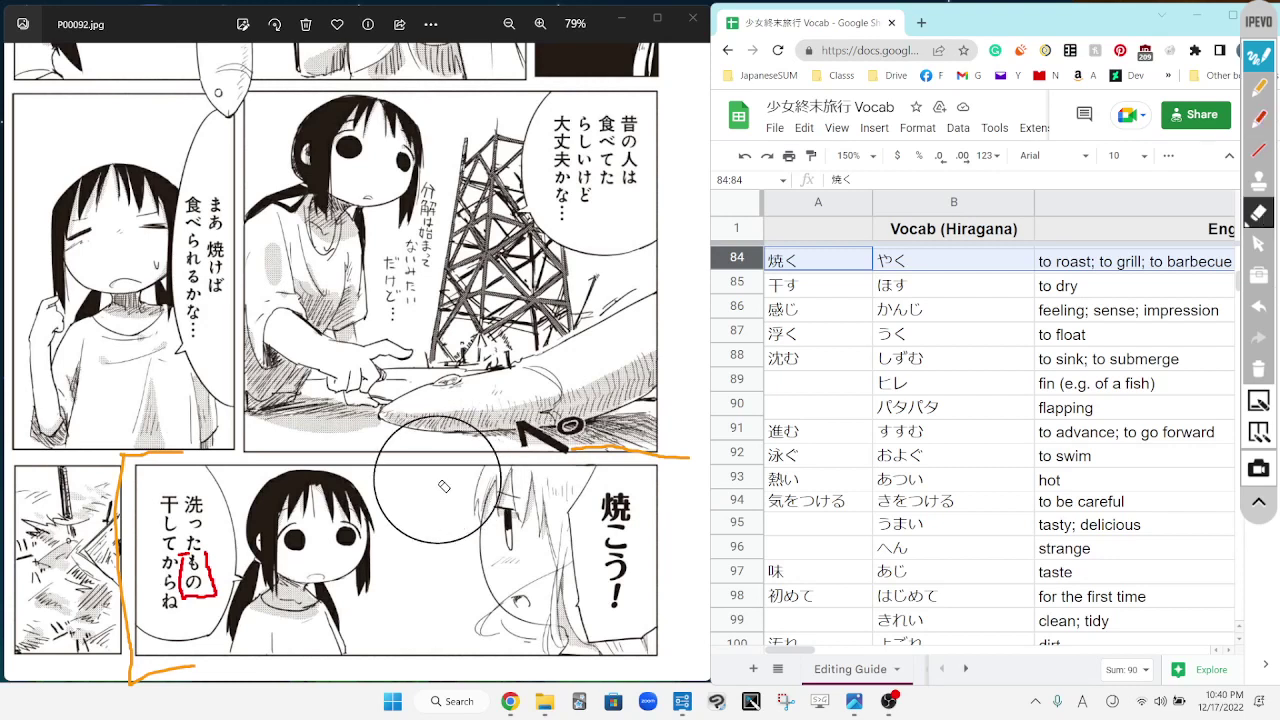
click(230, 588)
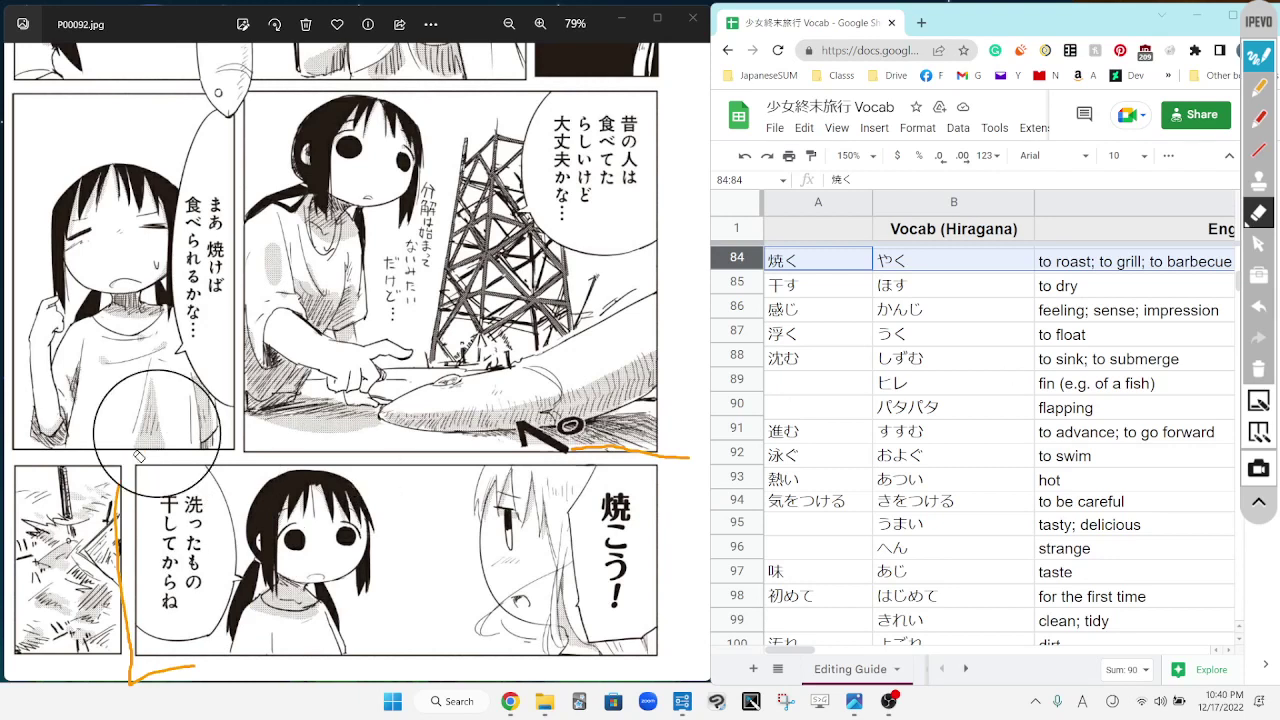
click(149, 612)
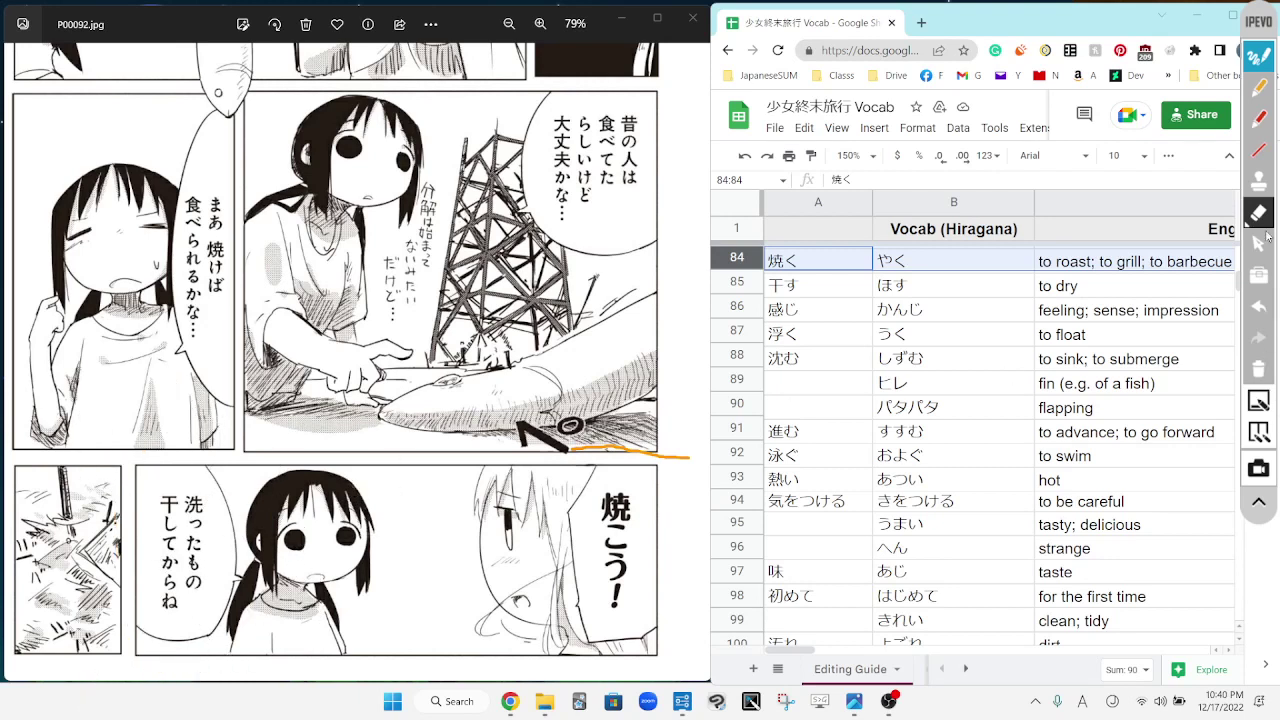
click(1262, 240)
scroll(465, 480, down, 4)
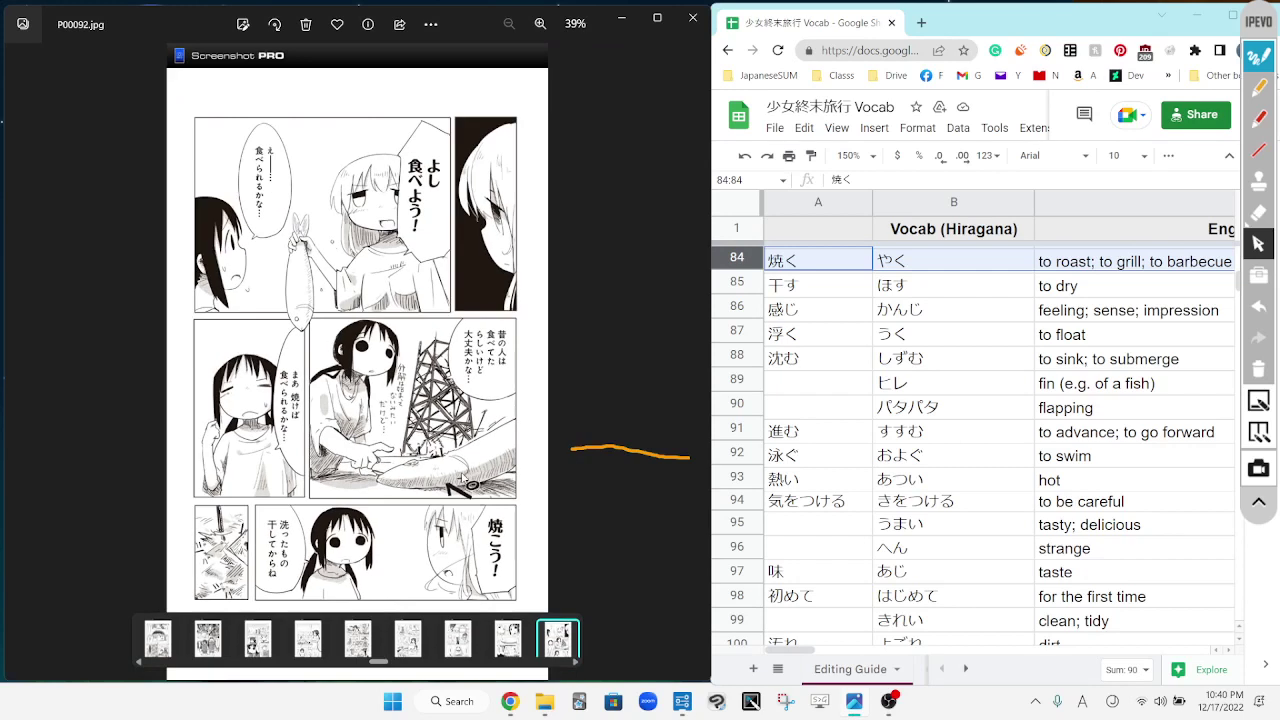
Step: Open P00093.jpg at 79% and loop the right-hand girl and her bubble in orange
key(Right)
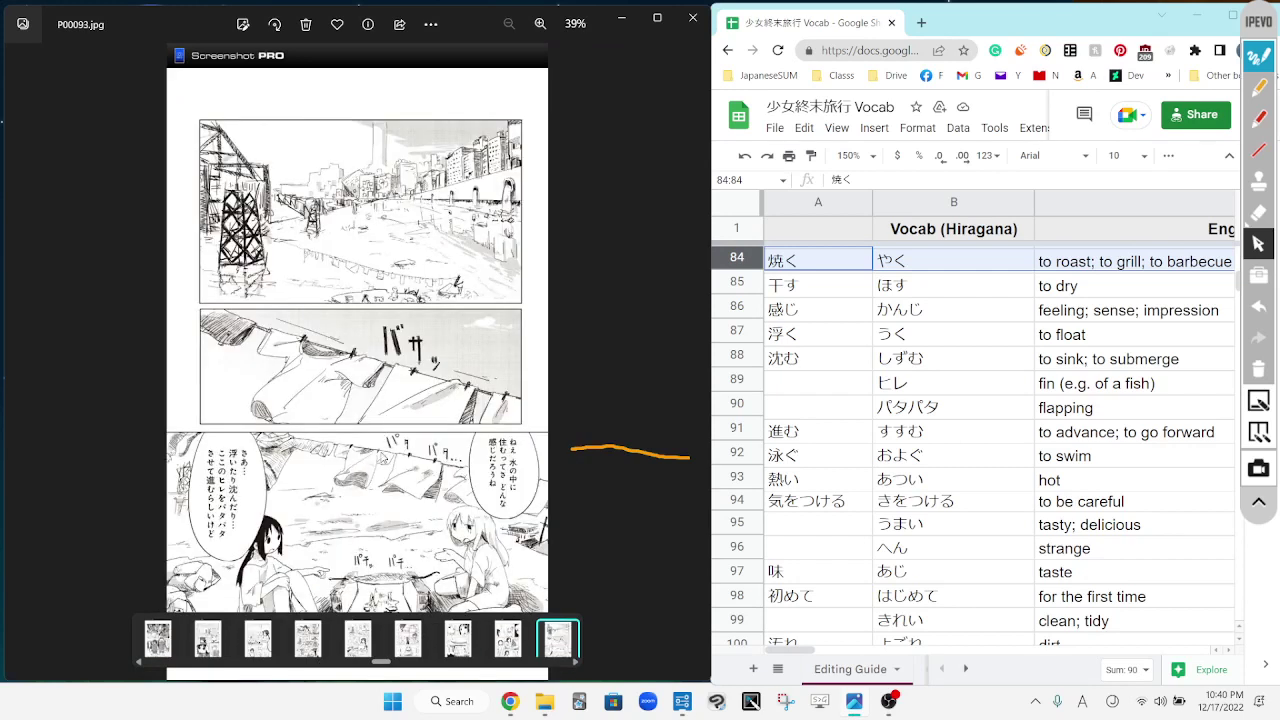
scroll(381, 565, up, 4)
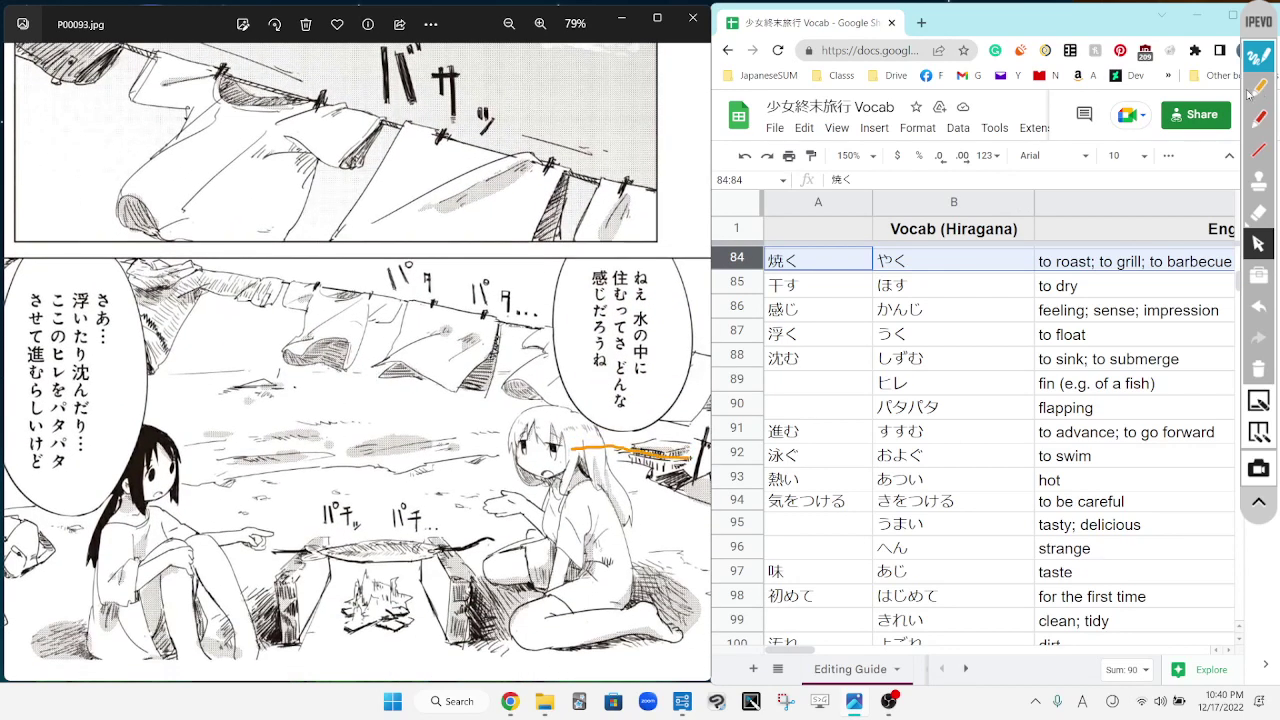
click(1258, 88)
mouse_move(572, 168)
mouse_down()
mouse_move(420, 402)
mouse_move(635, 225)
mouse_move(585, 215)
mouse_up()
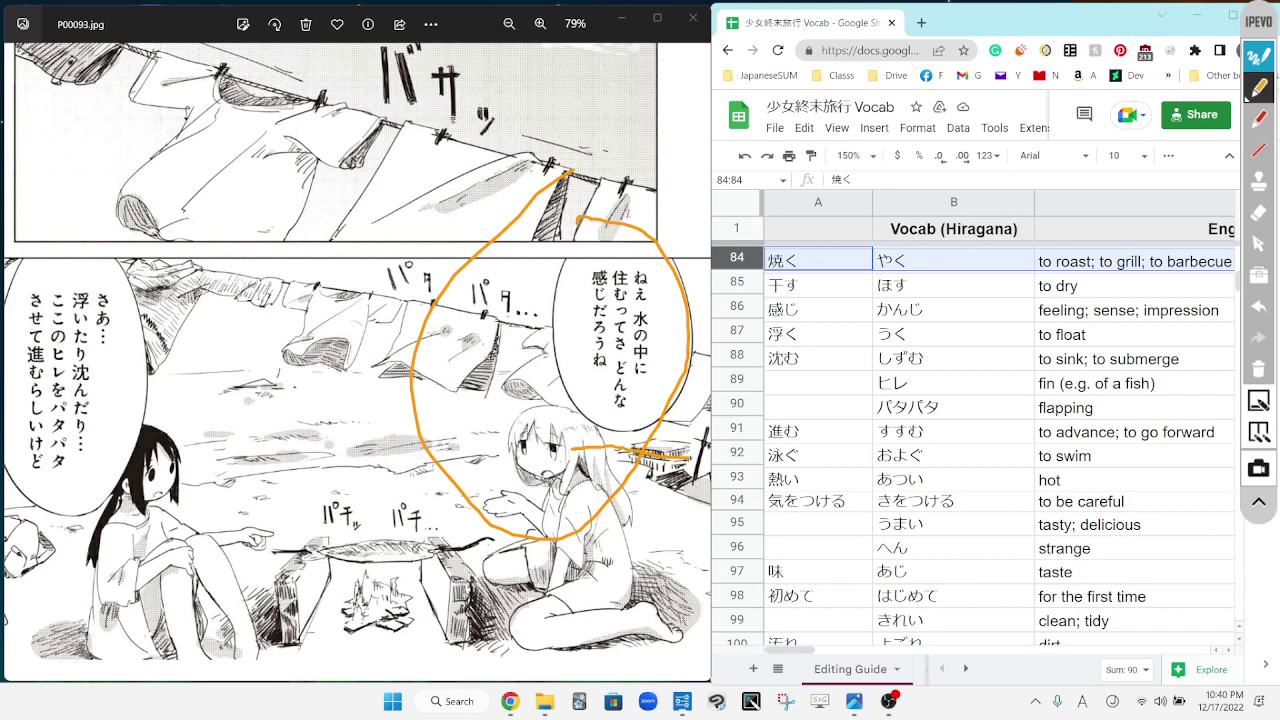
Step: Select vocab row 86, 感じ, and mark the bubble's small っ in orange
click(1259, 243)
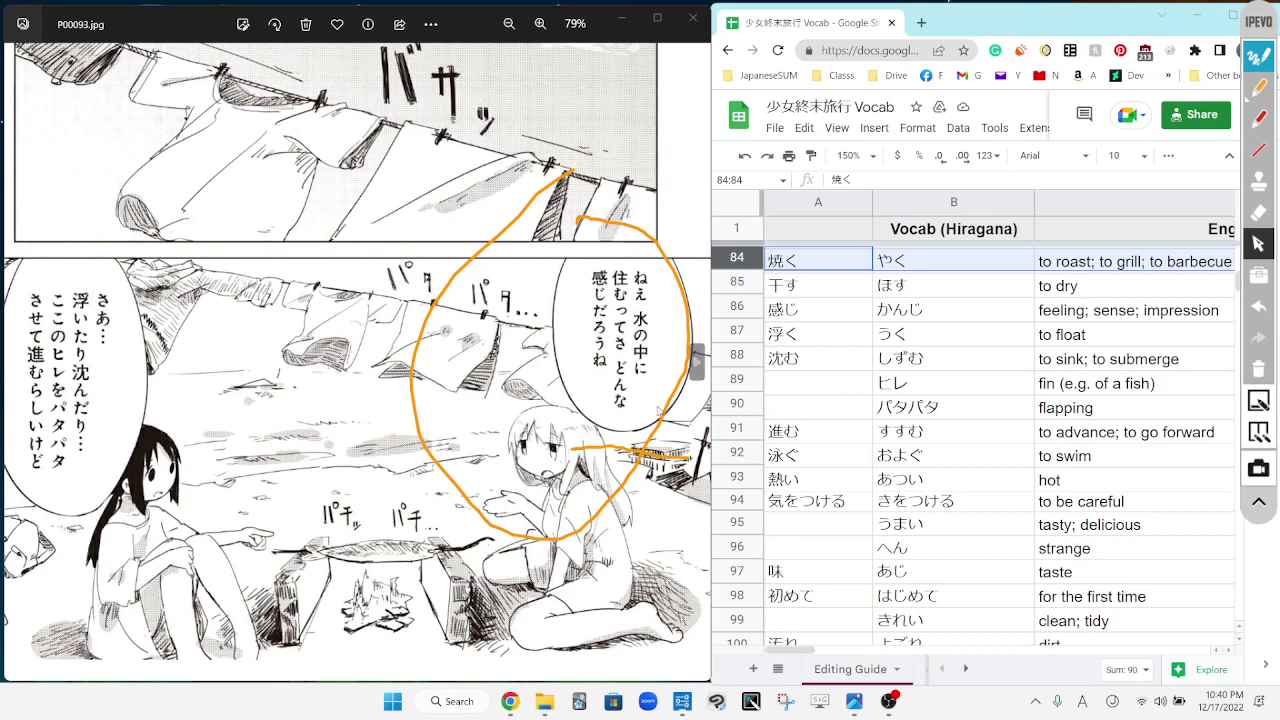
click(739, 310)
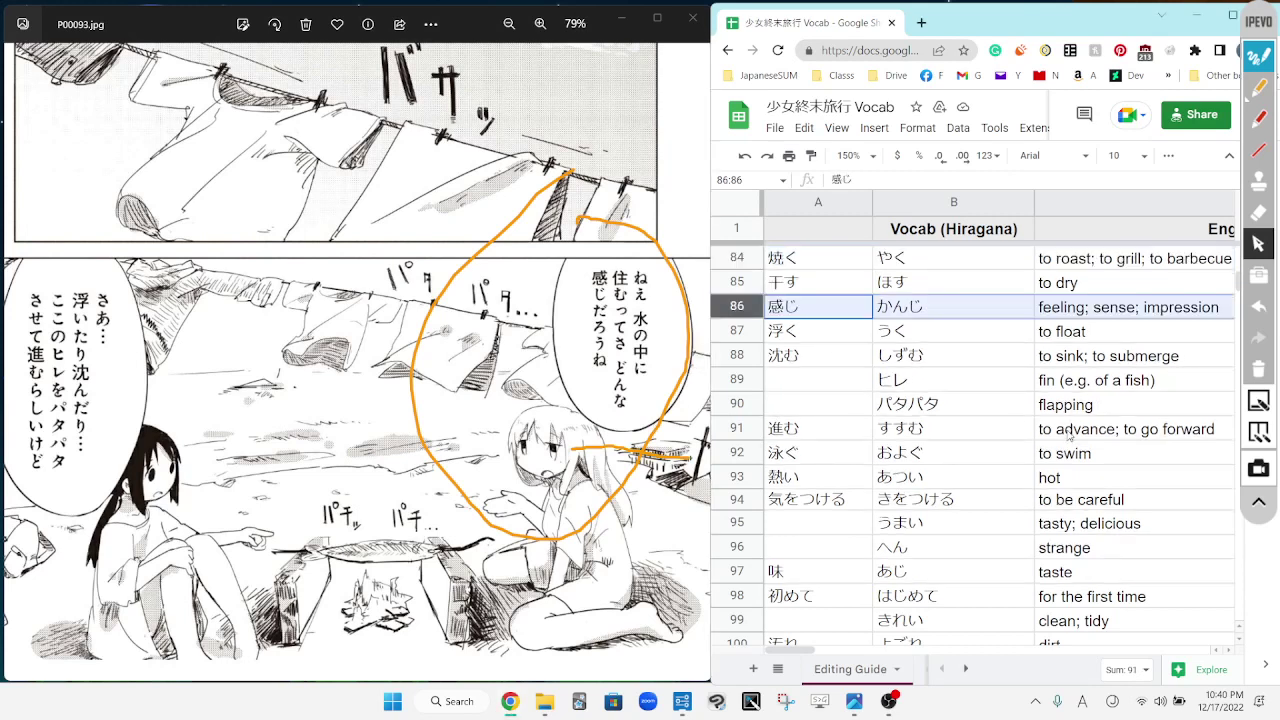
click(1250, 93)
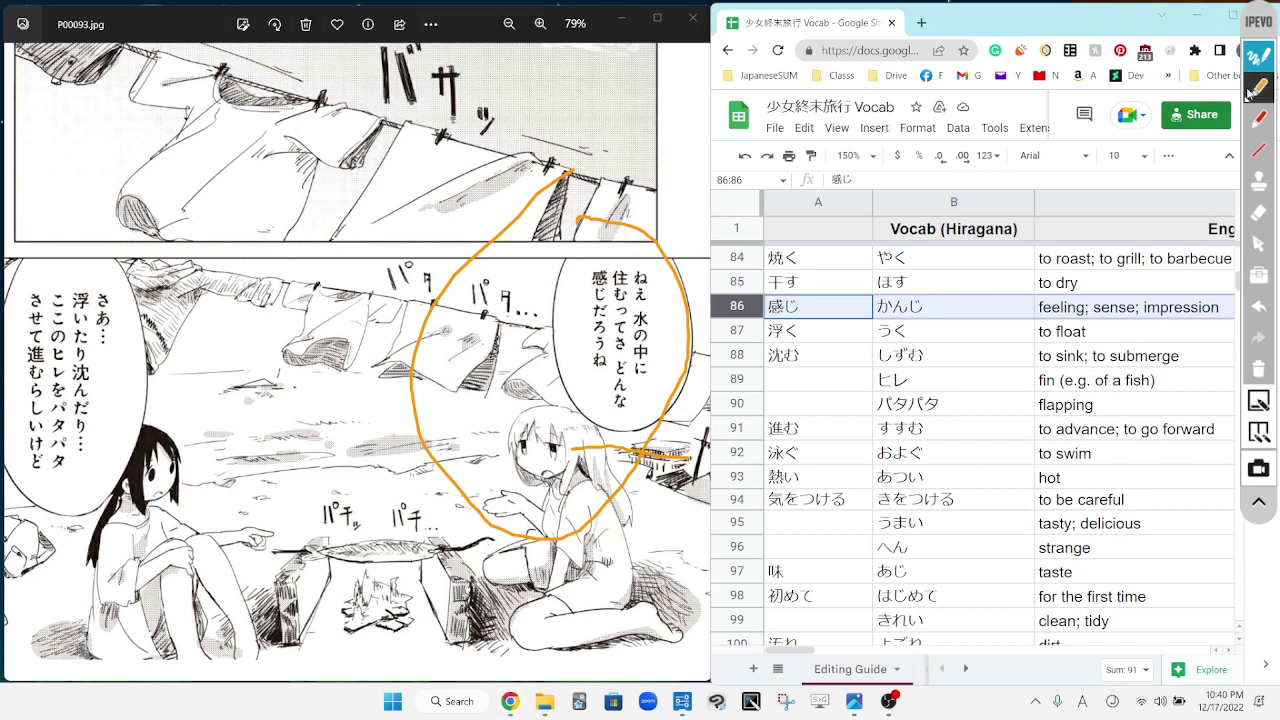
mouse_move(622, 346)
mouse_down()
mouse_move(614, 330)
mouse_move(617, 356)
mouse_move(628, 352)
mouse_up()
Step: Erase the orange loop and marks around the どんな感じだろうね bubble
click(1258, 243)
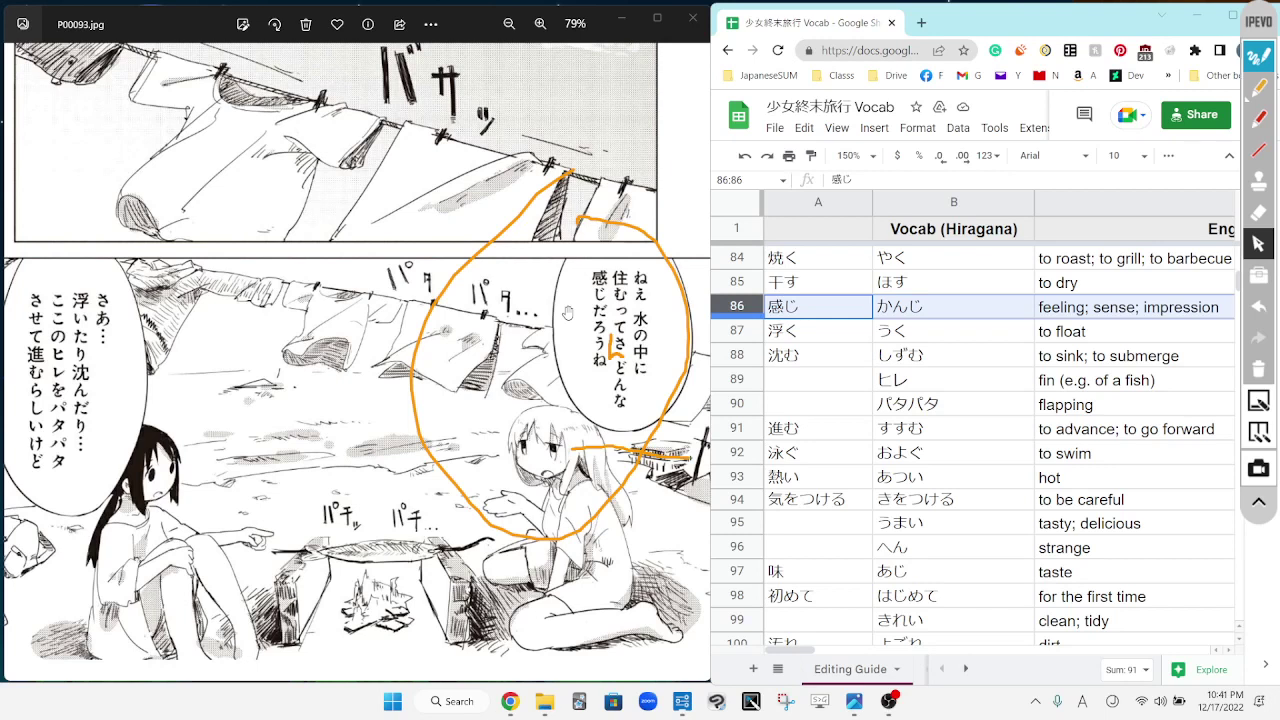
click(1259, 88)
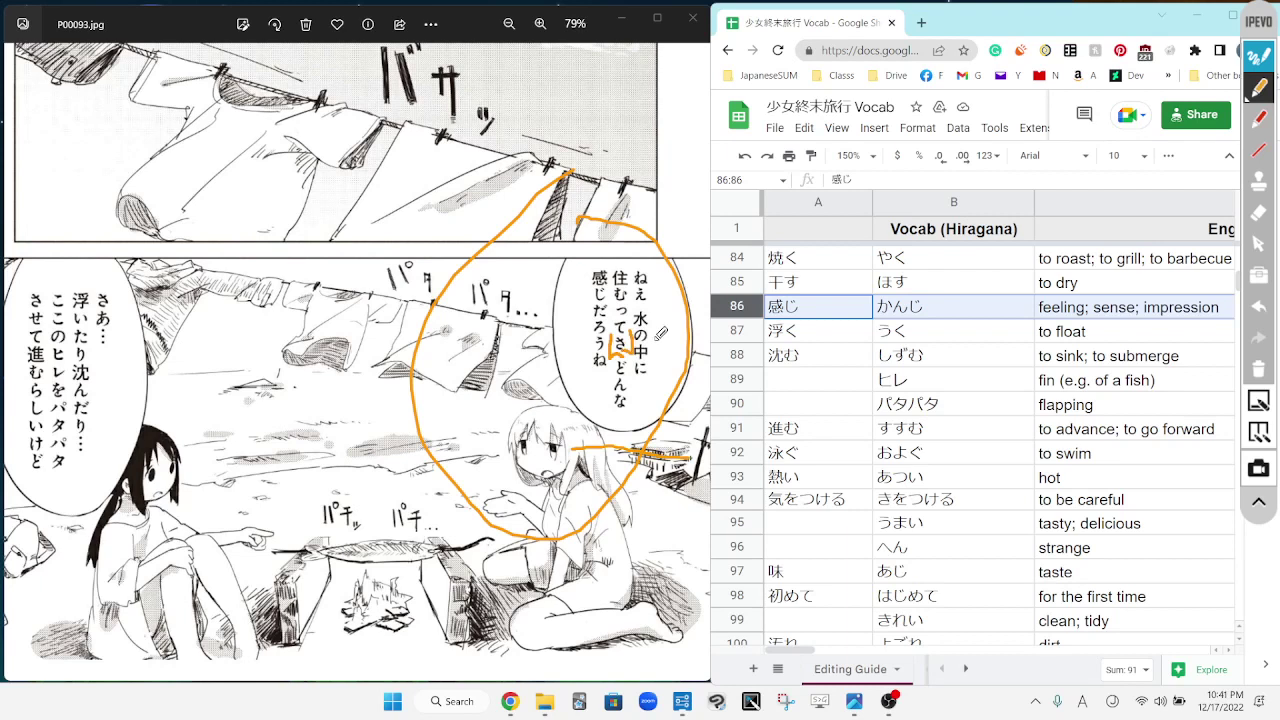
click(1258, 212)
mouse_move(452, 291)
mouse_down()
mouse_move(543, 453)
mouse_move(642, 445)
mouse_move(741, 287)
mouse_up()
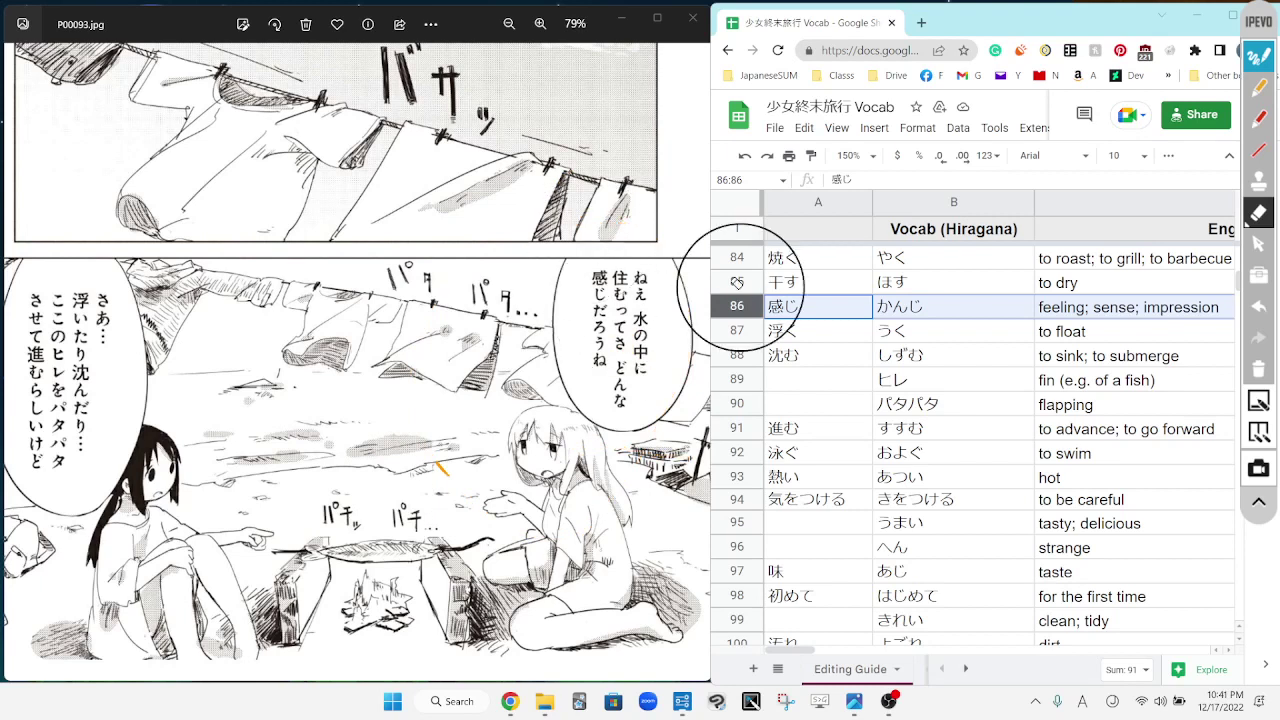
Step: Loop the left girl's speech bubble in red and select vocab row 87, 浮く
click(1260, 120)
mouse_move(120, 236)
mouse_down()
mouse_move(7, 357)
mouse_move(190, 524)
mouse_move(118, 237)
mouse_up()
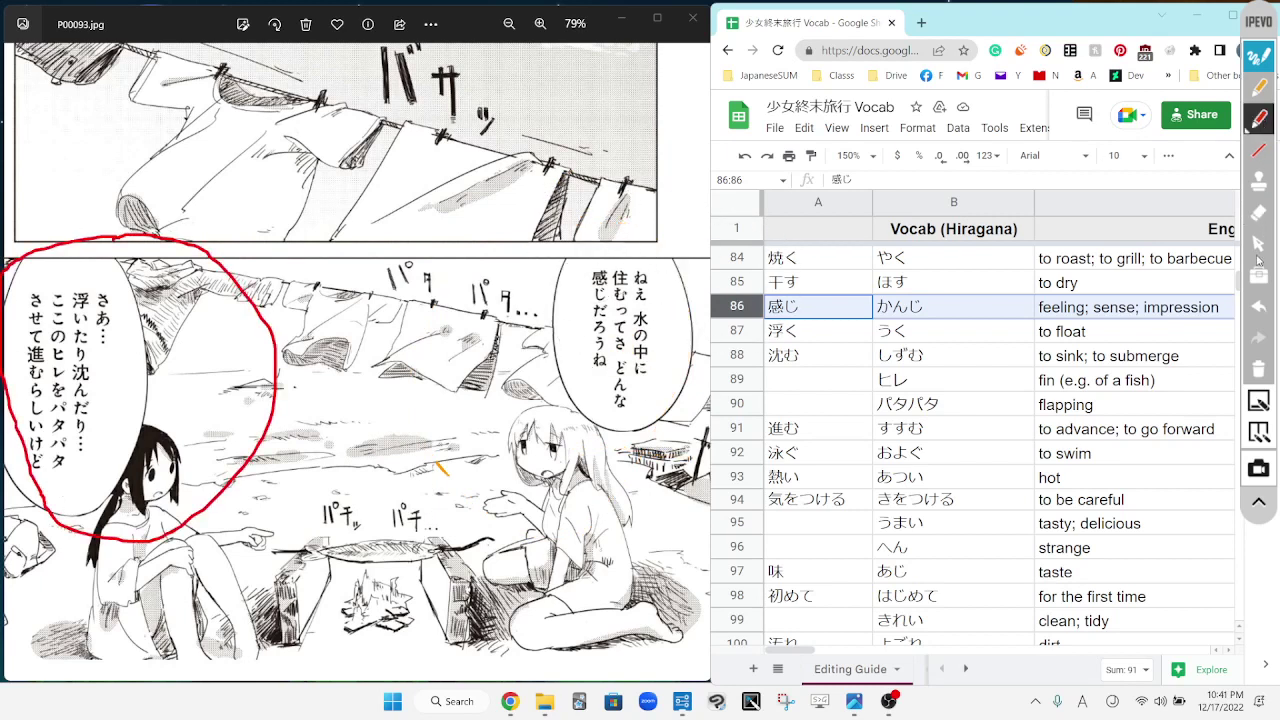
click(1259, 246)
click(733, 330)
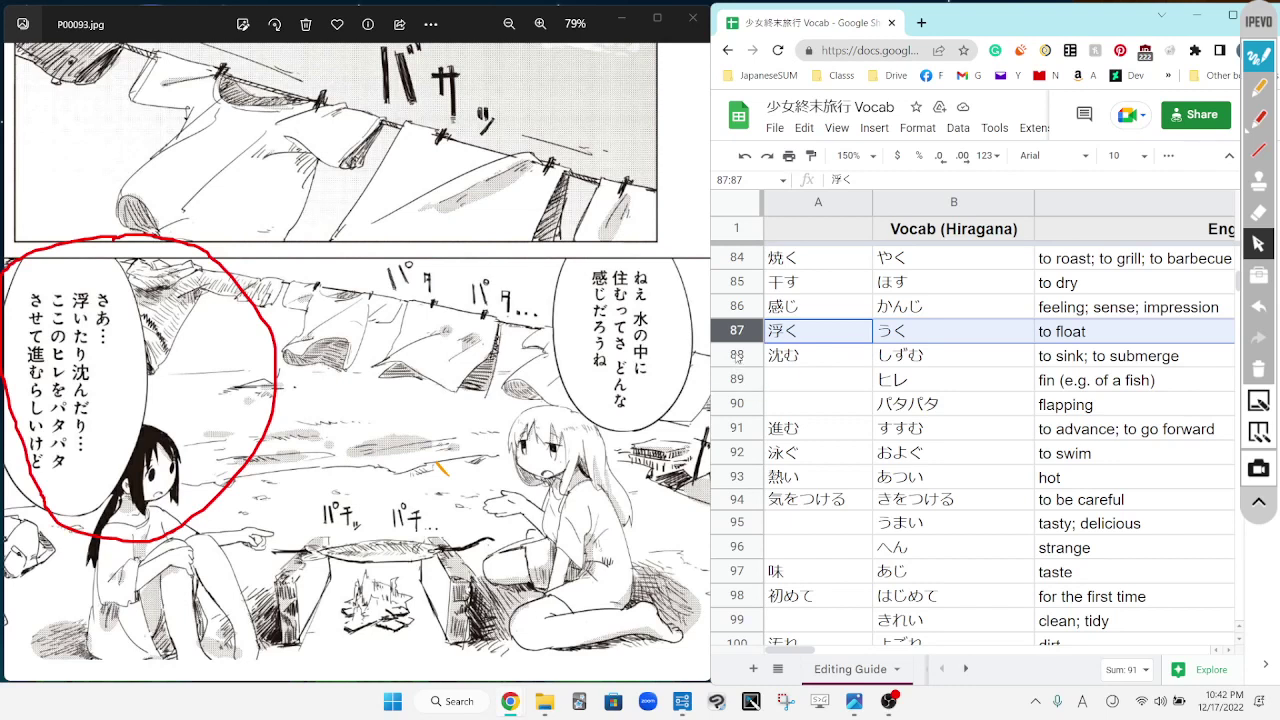
Step: Browse vocab rows 88–91 (沈む, ヒレ, パタパタ, 進む), then settle back on row 88, 沈む
click(738, 355)
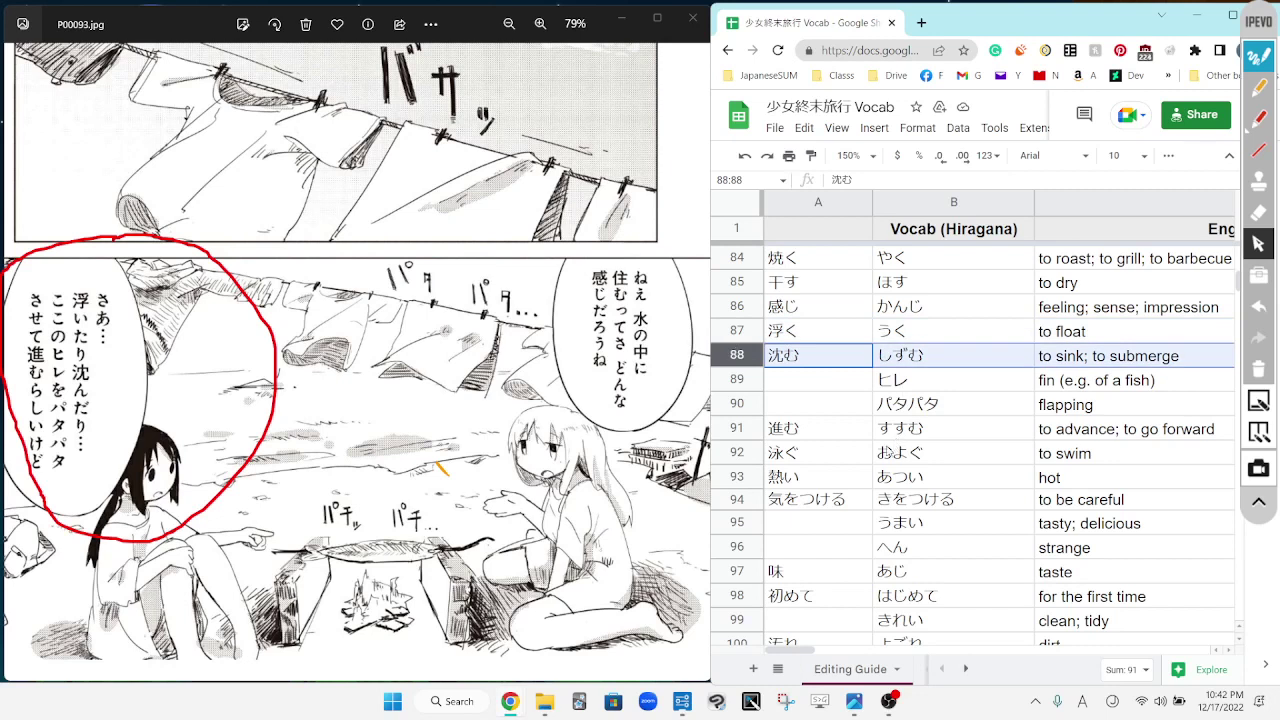
click(737, 379)
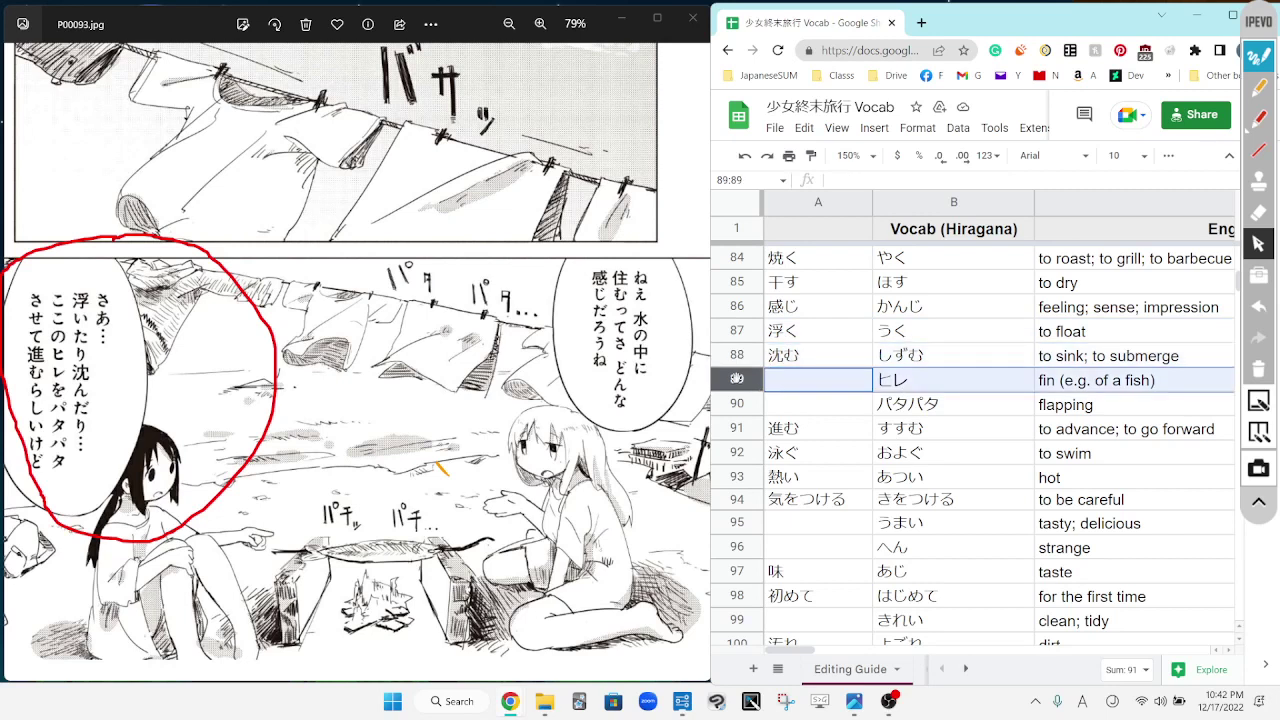
click(728, 403)
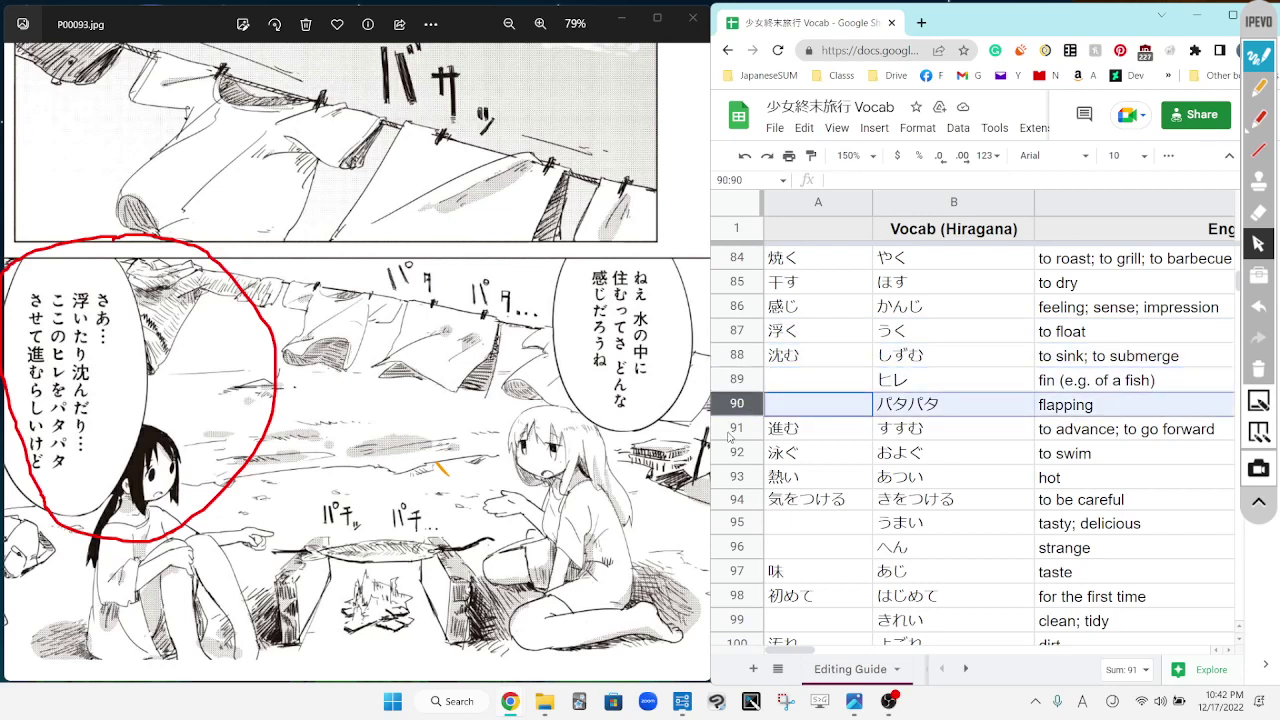
click(727, 429)
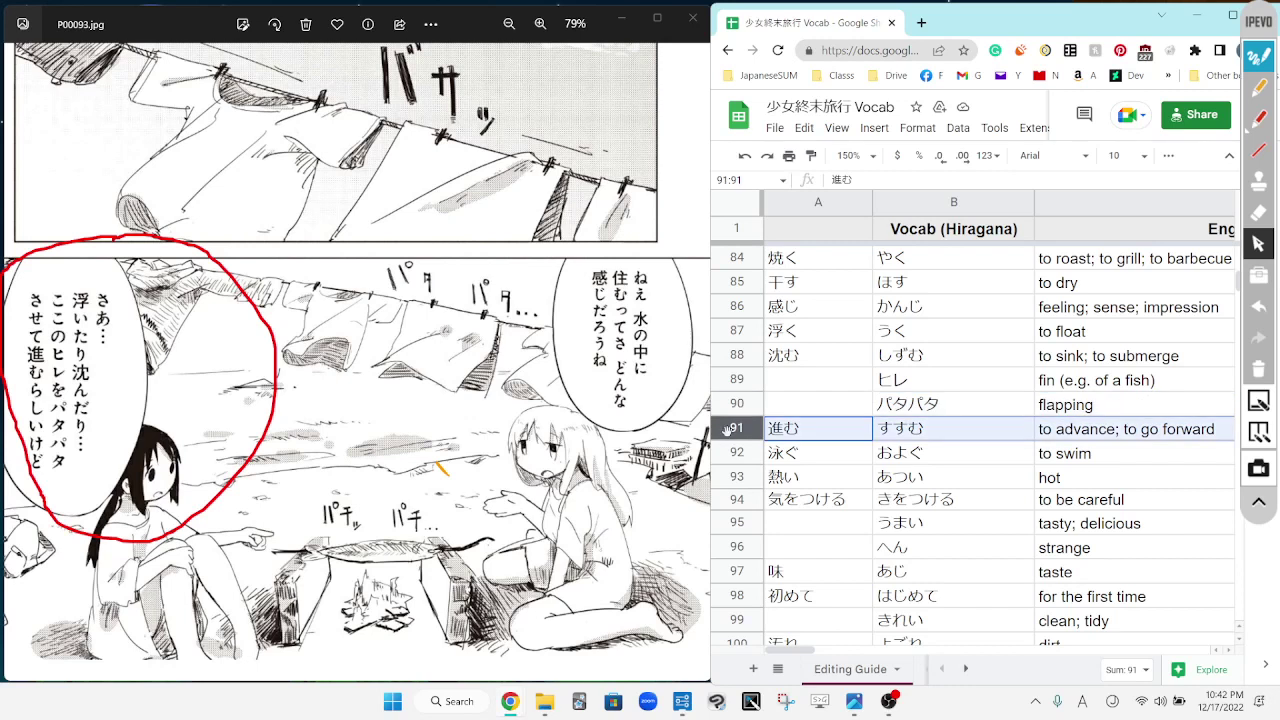
click(729, 333)
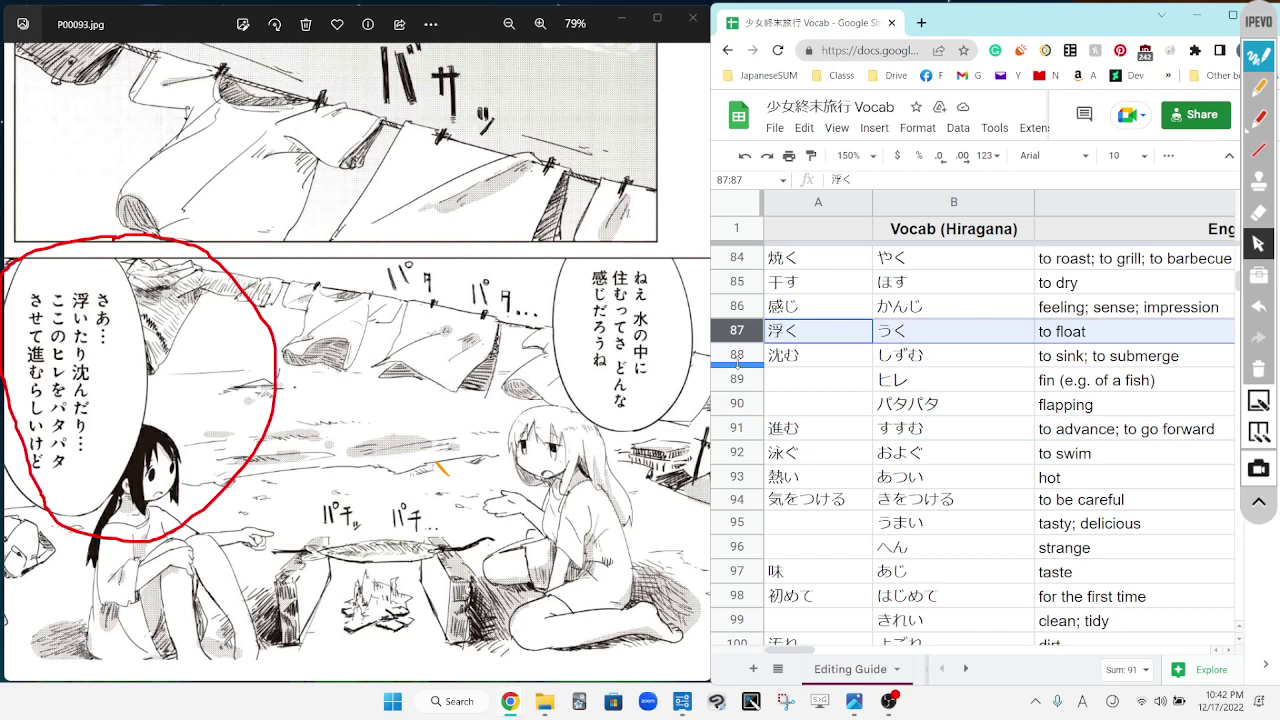
click(737, 362)
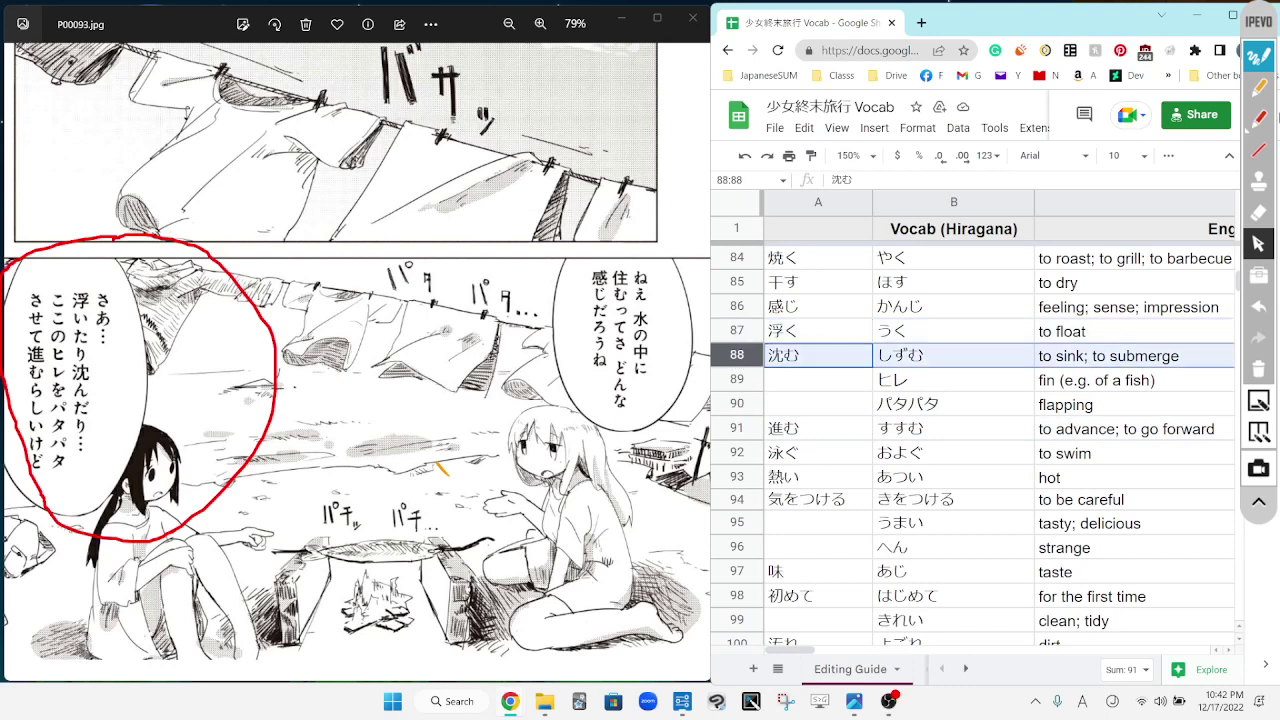
Step: Draw a red heart inside the circled bubble and a red stroke over the grill
click(1260, 122)
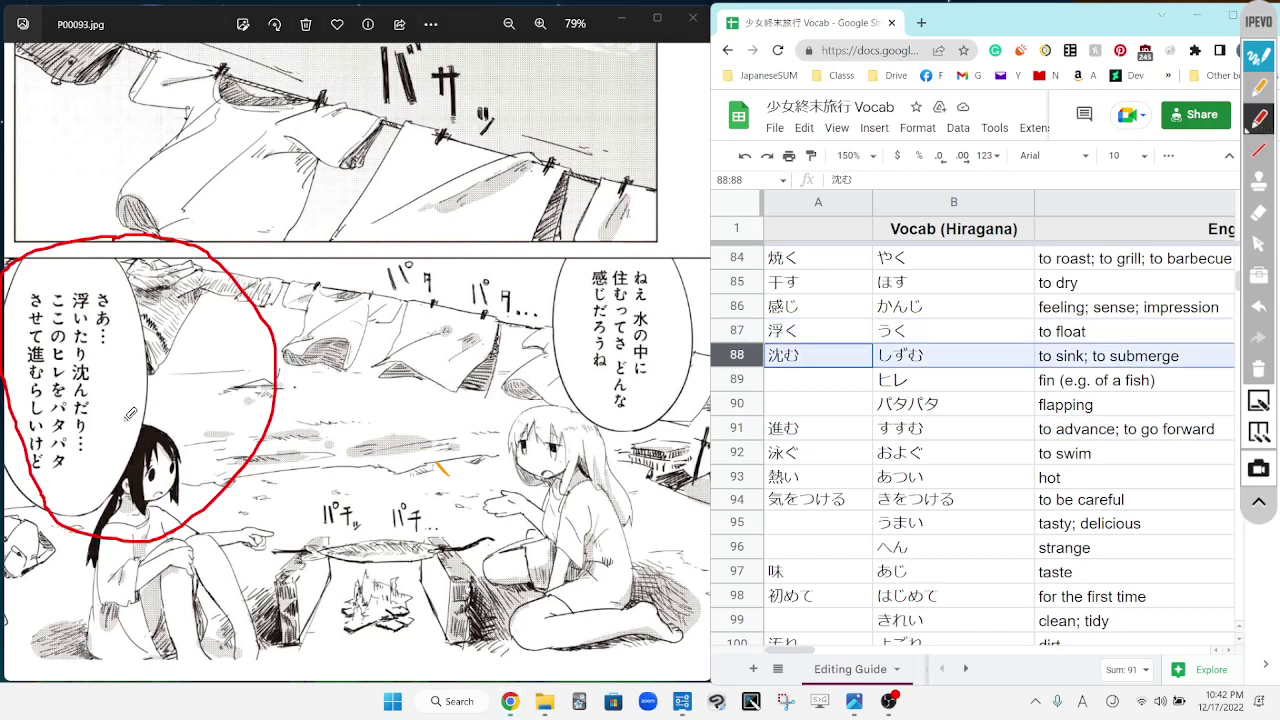
mouse_move(124, 432)
mouse_down()
mouse_move(108, 404)
mouse_move(128, 404)
mouse_move(116, 438)
mouse_up()
mouse_move(374, 550)
mouse_down()
mouse_move(396, 549)
mouse_move(383, 559)
mouse_move(377, 535)
mouse_up()
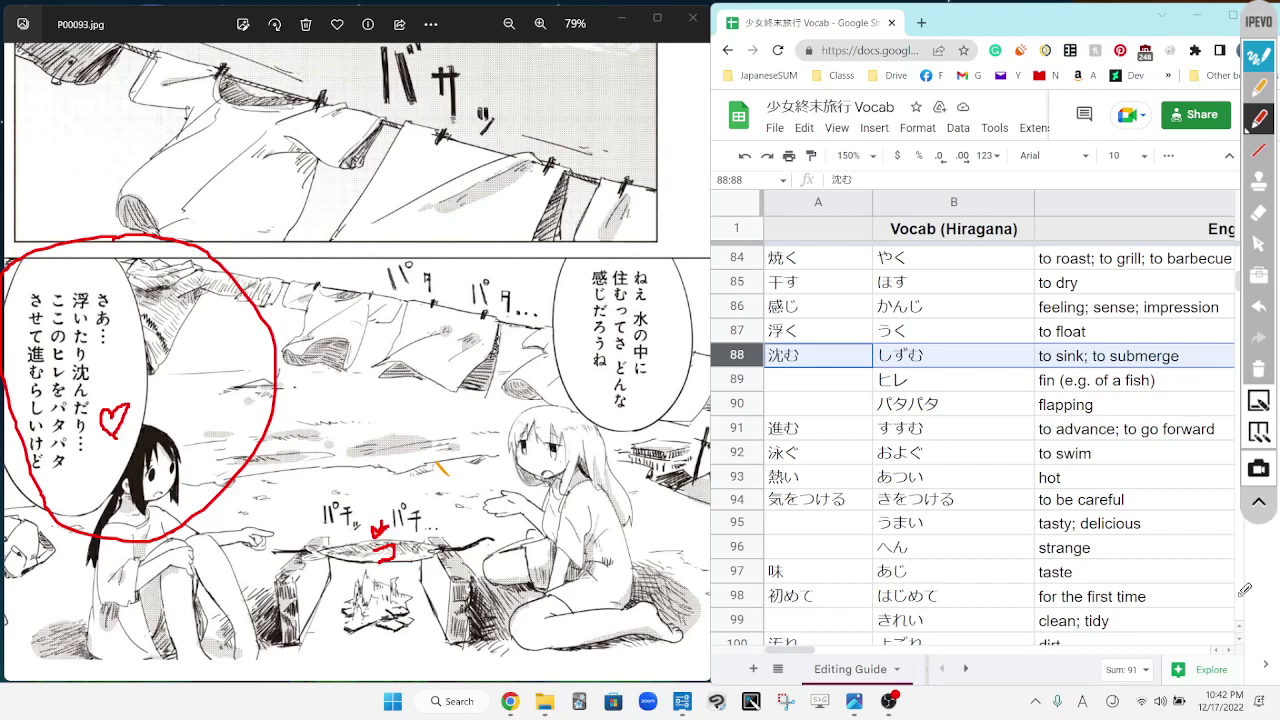
Step: Erase the red circle and heart around the left bubble and check the pen settings
click(1259, 212)
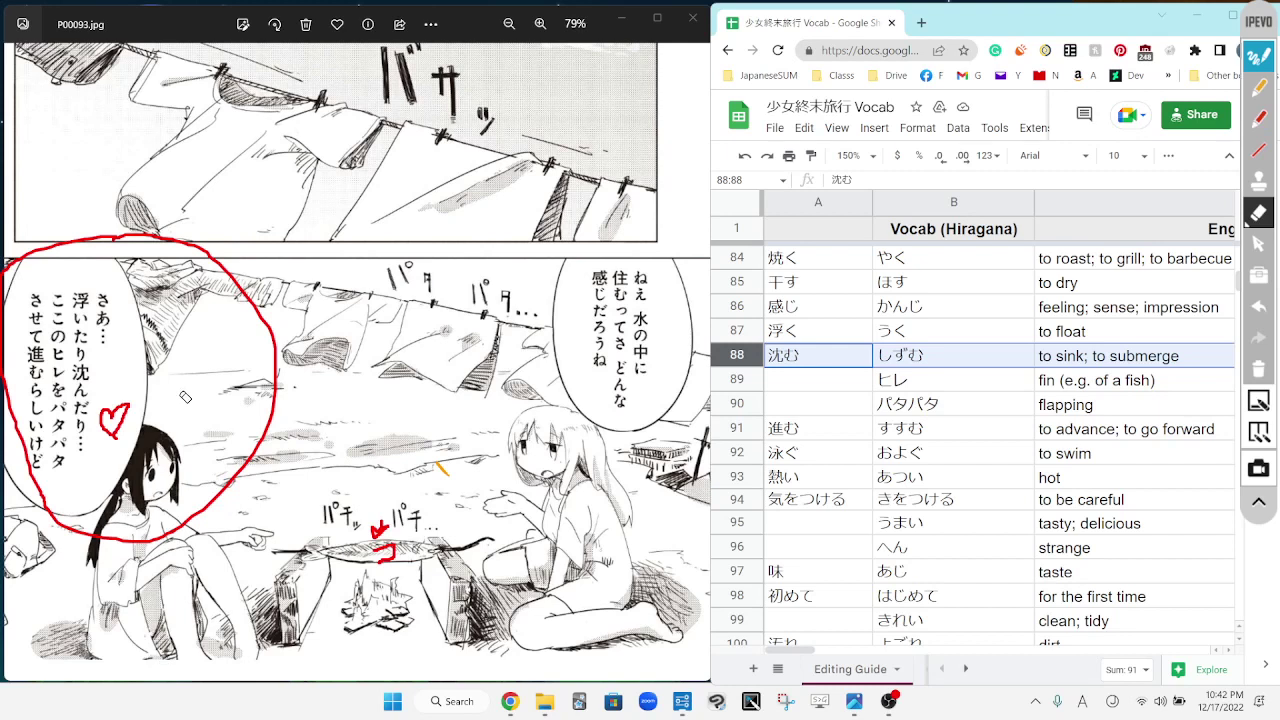
mouse_move(113, 441)
mouse_down()
mouse_move(80, 470)
mouse_move(56, 300)
mouse_move(78, 483)
mouse_up()
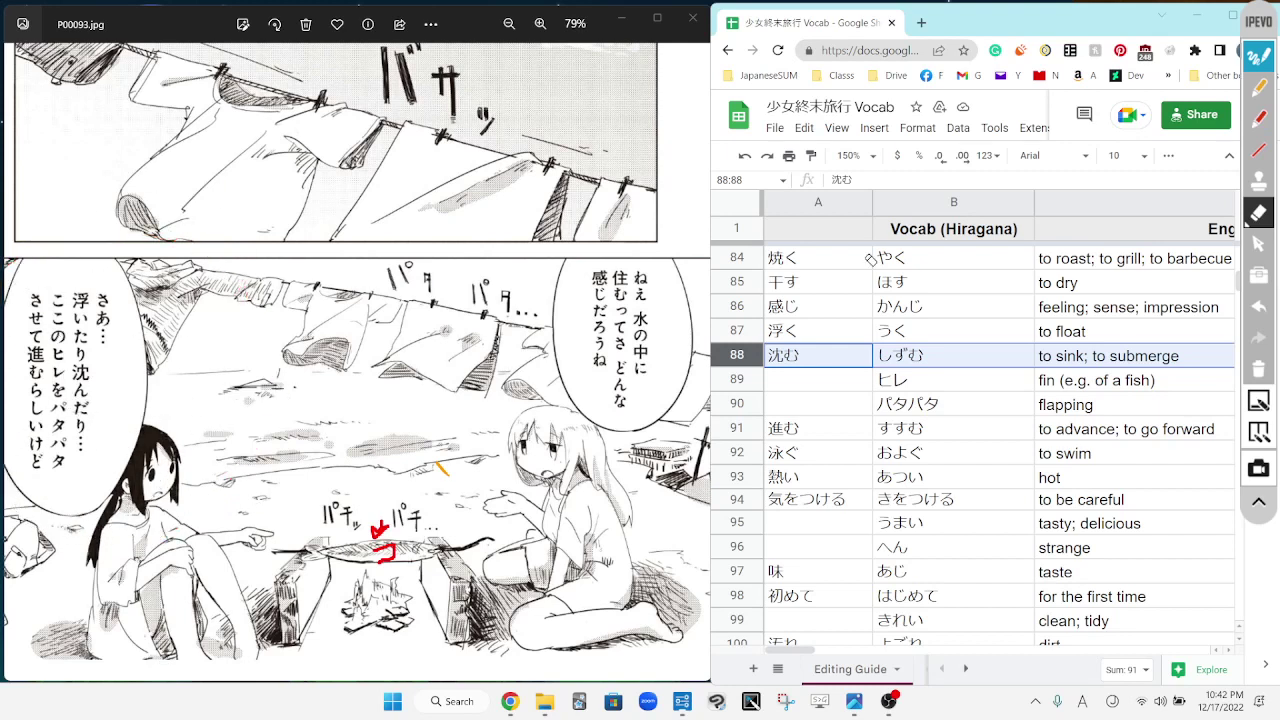
click(1259, 118)
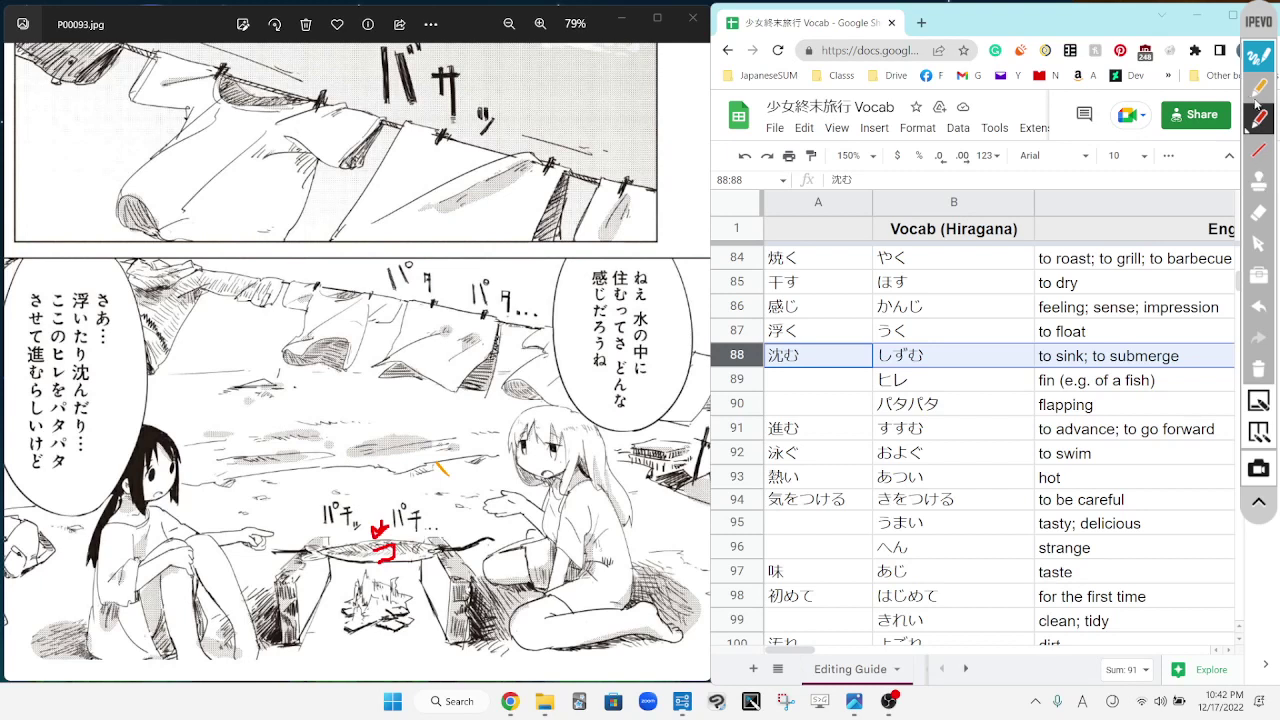
click(1259, 118)
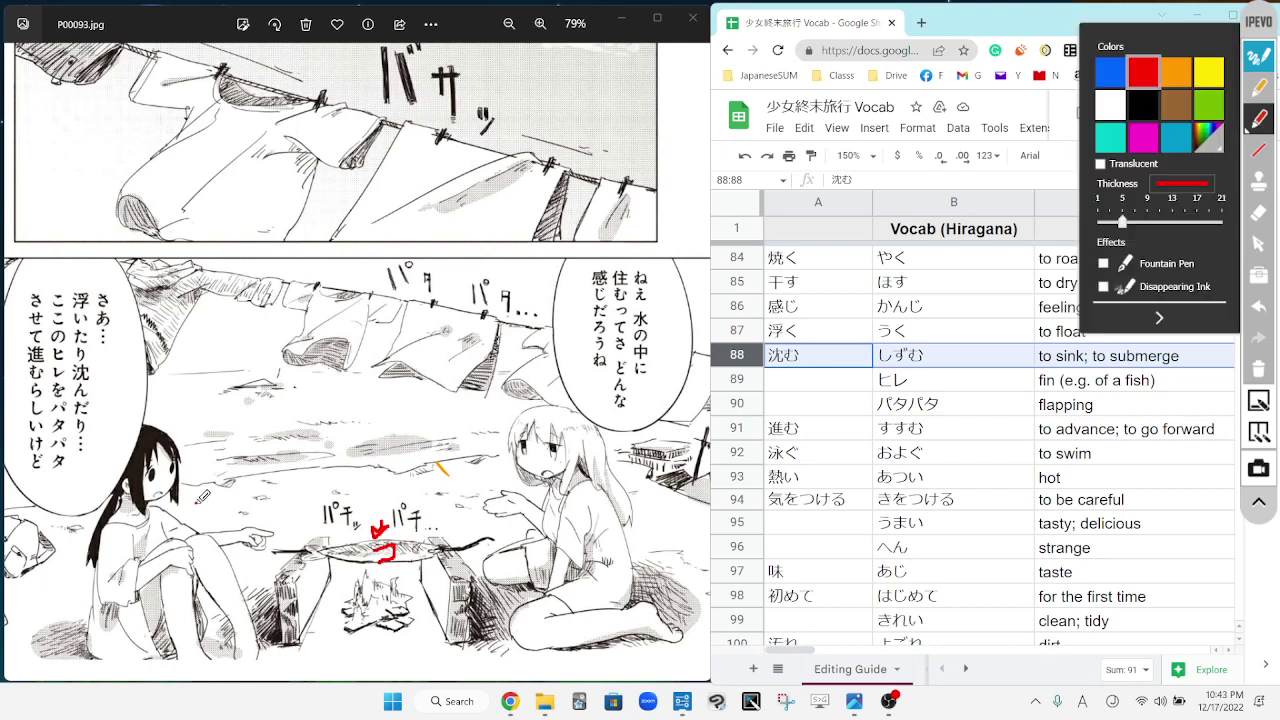
click(1257, 245)
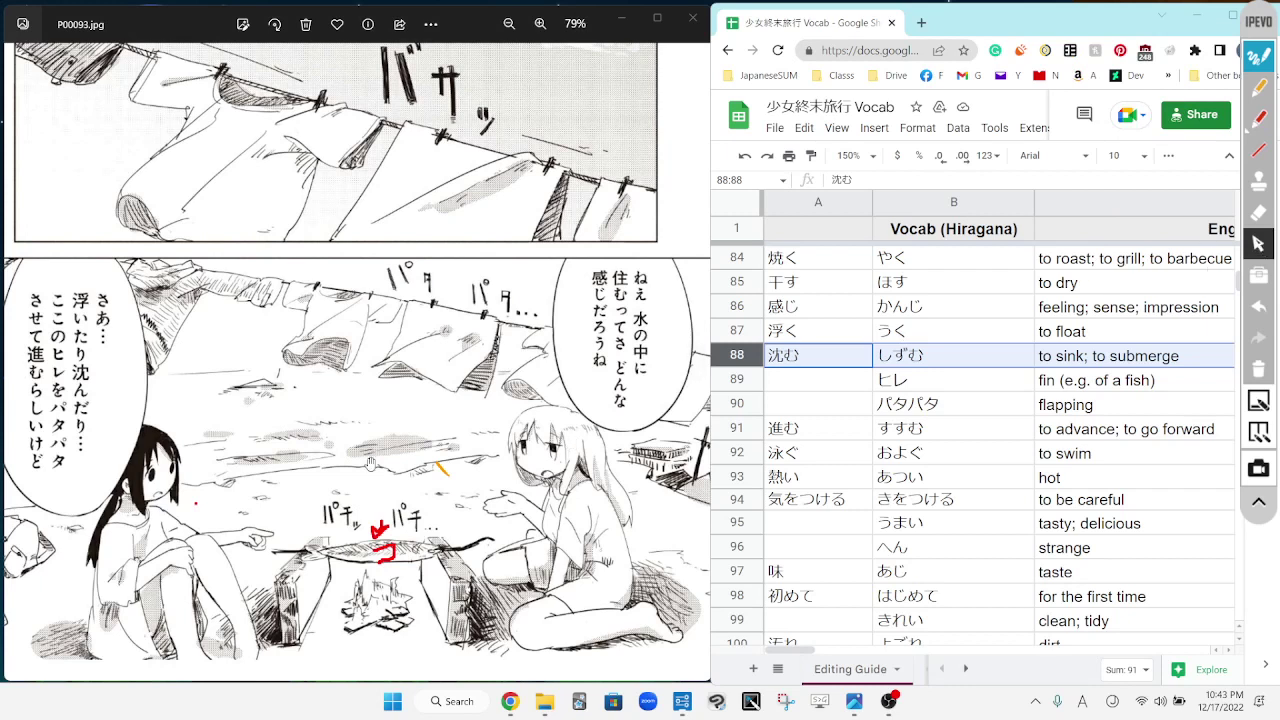
click(1259, 119)
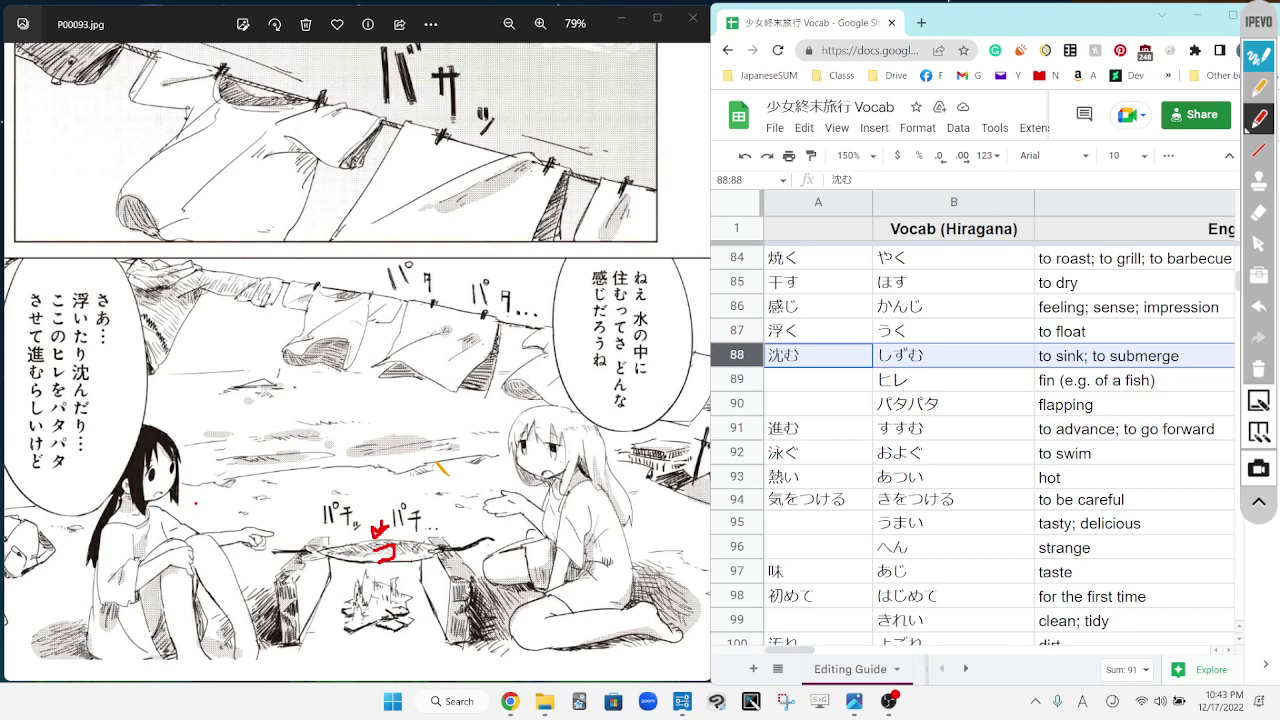
click(1260, 244)
Step: Select vocab row 91, 進む, mark both bubbles in red, then clear all annotations
click(724, 430)
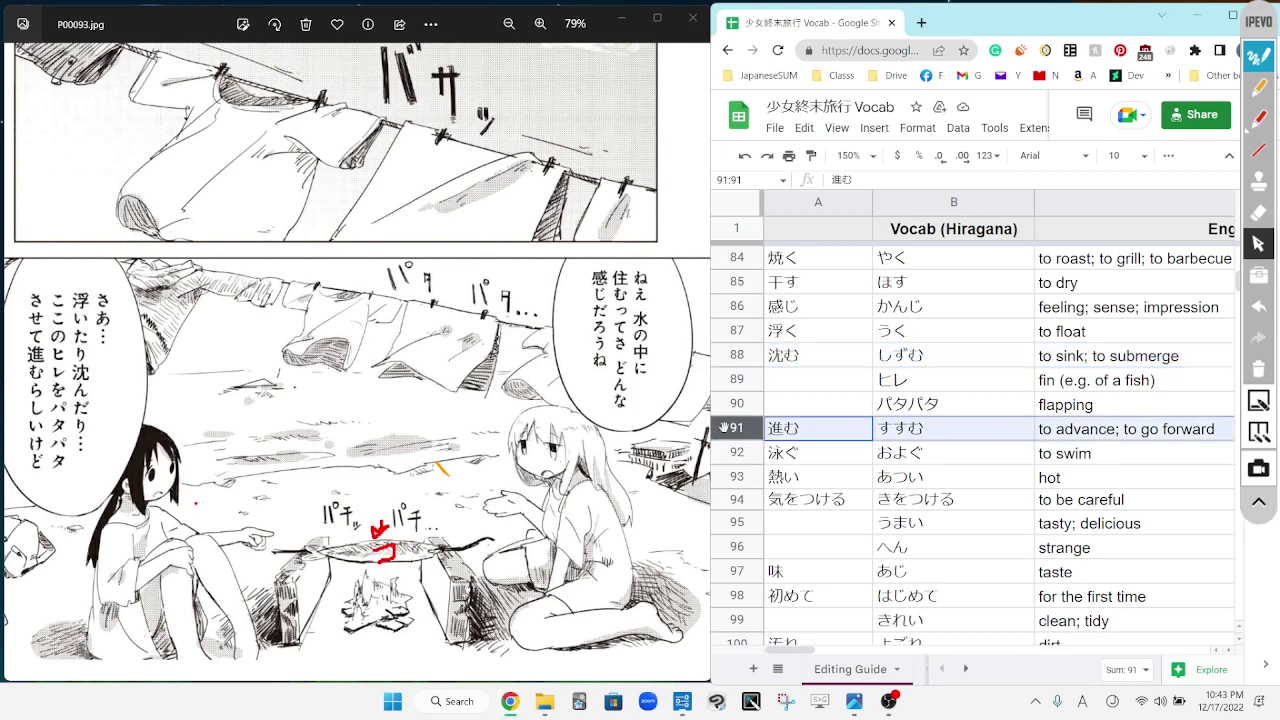
click(1259, 122)
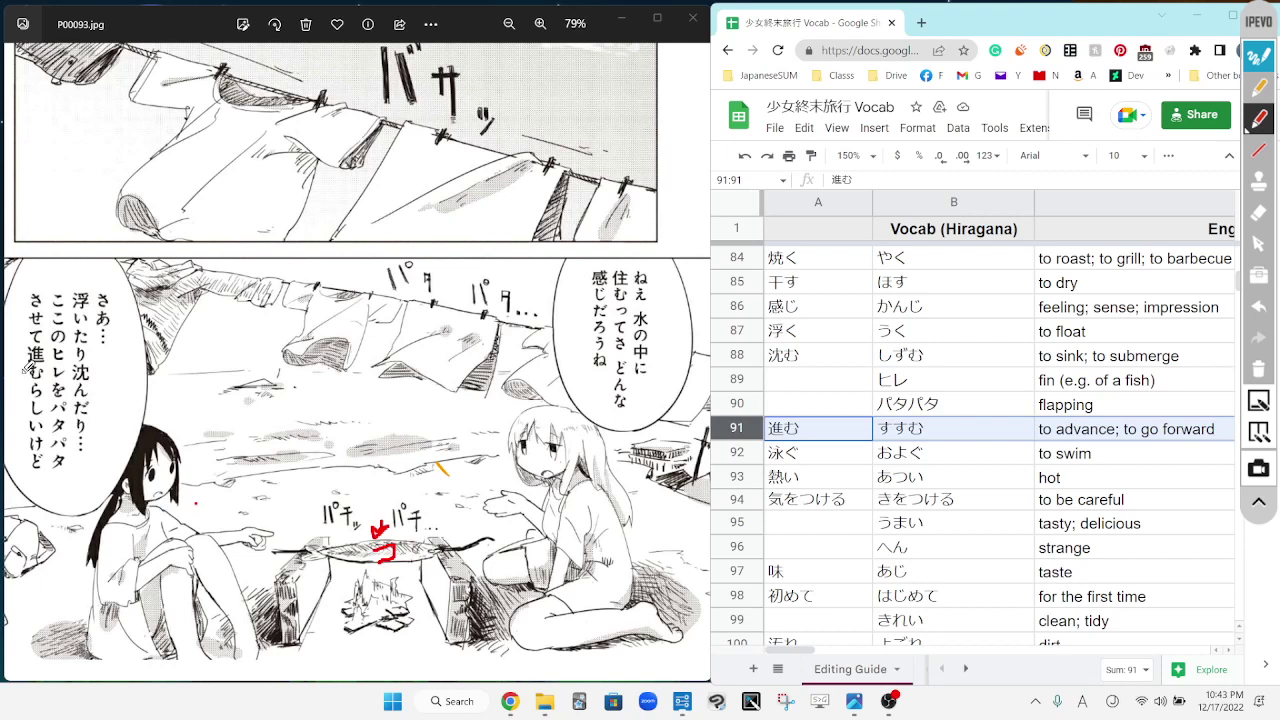
drag(21, 372, 27, 437)
mouse_move(625, 352)
mouse_down()
mouse_move(696, 268)
mouse_move(616, 360)
mouse_up()
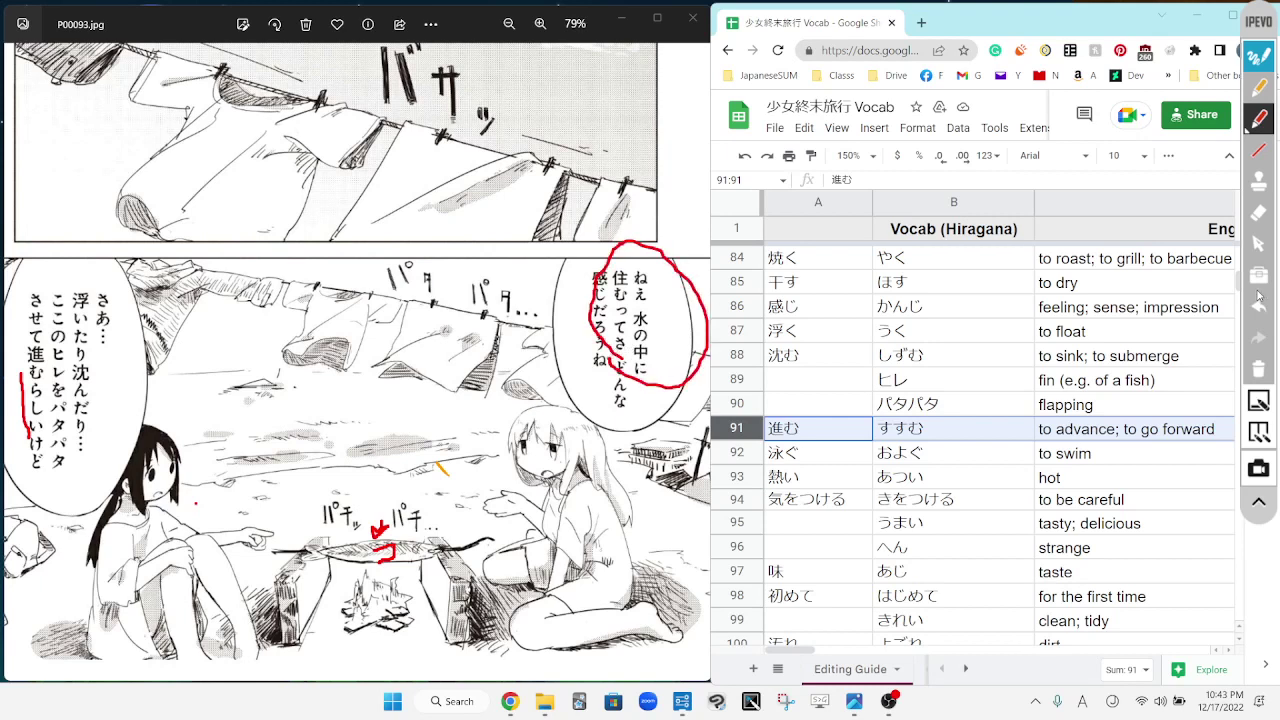
click(1259, 369)
Step: Advance to the next manga page, P00094.jpg
click(1259, 243)
scroll(333, 478, down, 5)
key(Right)
scroll(333, 478, up, 4)
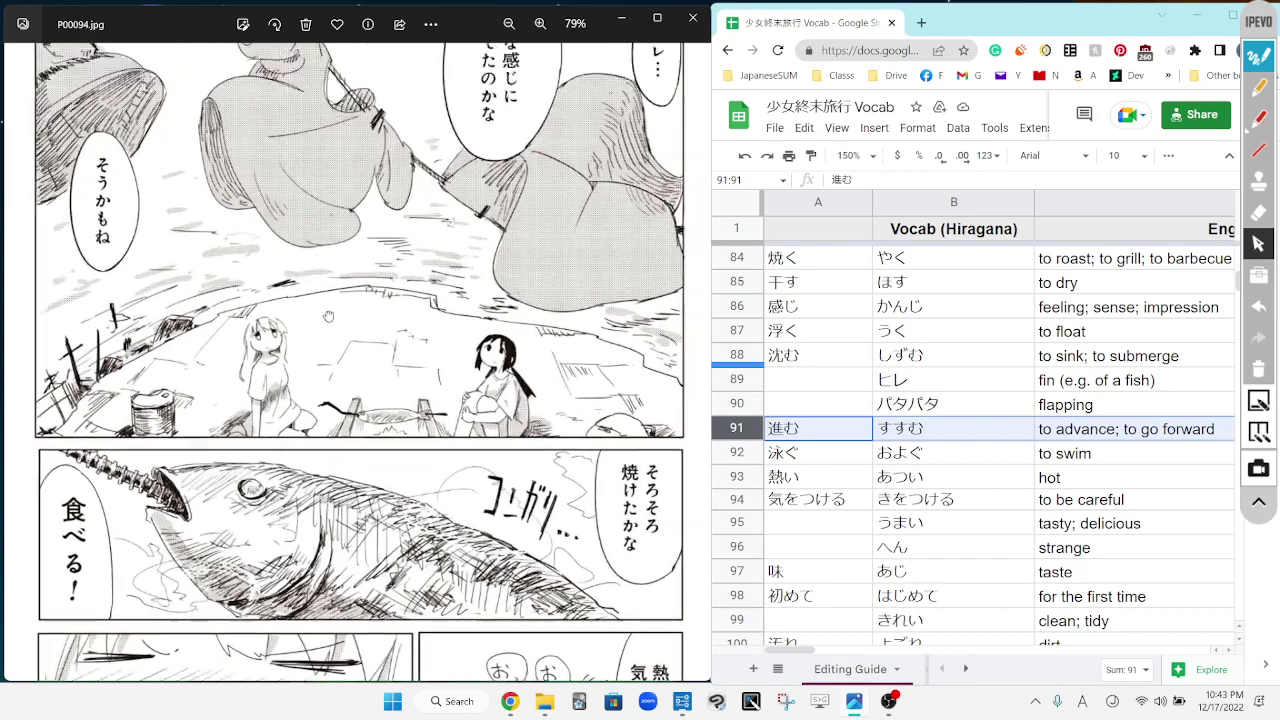
Step: Draw an orange outline around P00094's top panel
click(1259, 87)
mouse_move(6, 533)
mouse_down()
mouse_move(540, 548)
mouse_move(745, 345)
mouse_move(580, 68)
mouse_move(155, 57)
mouse_move(6, 396)
mouse_up()
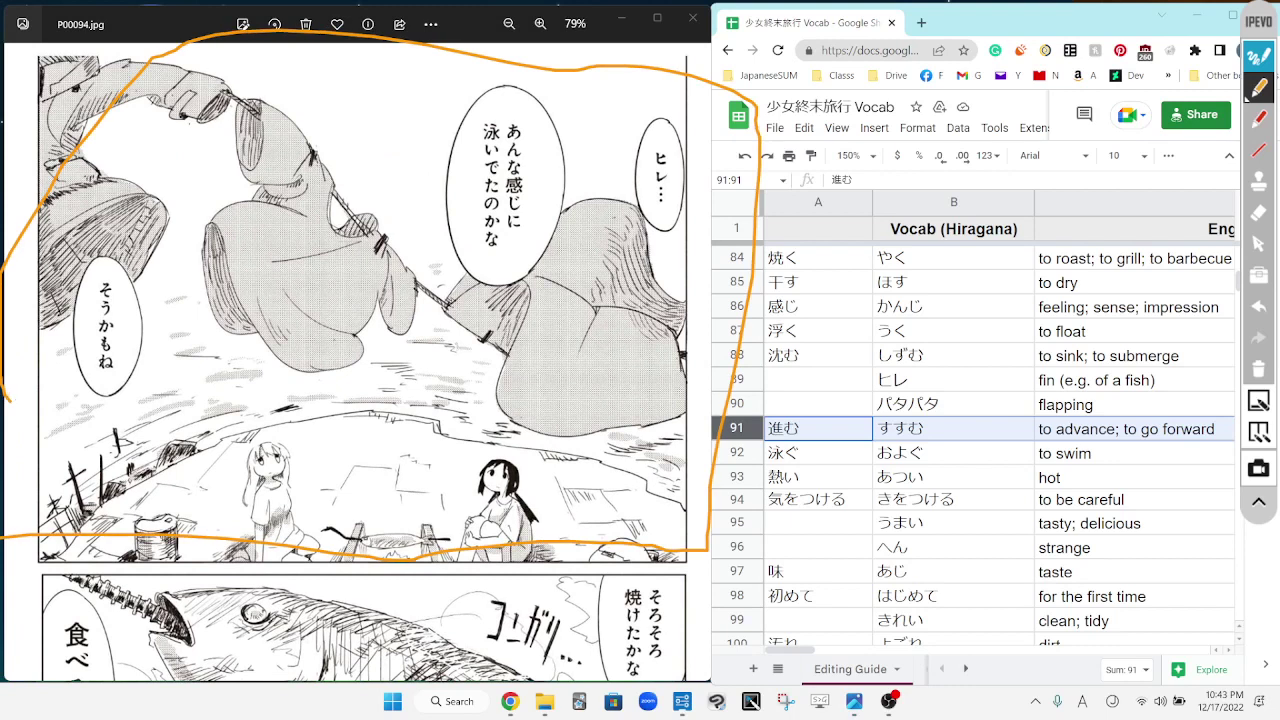
click(1259, 243)
Step: Select vocab row 92, 泳ぐ, after glancing further down the list
click(736, 453)
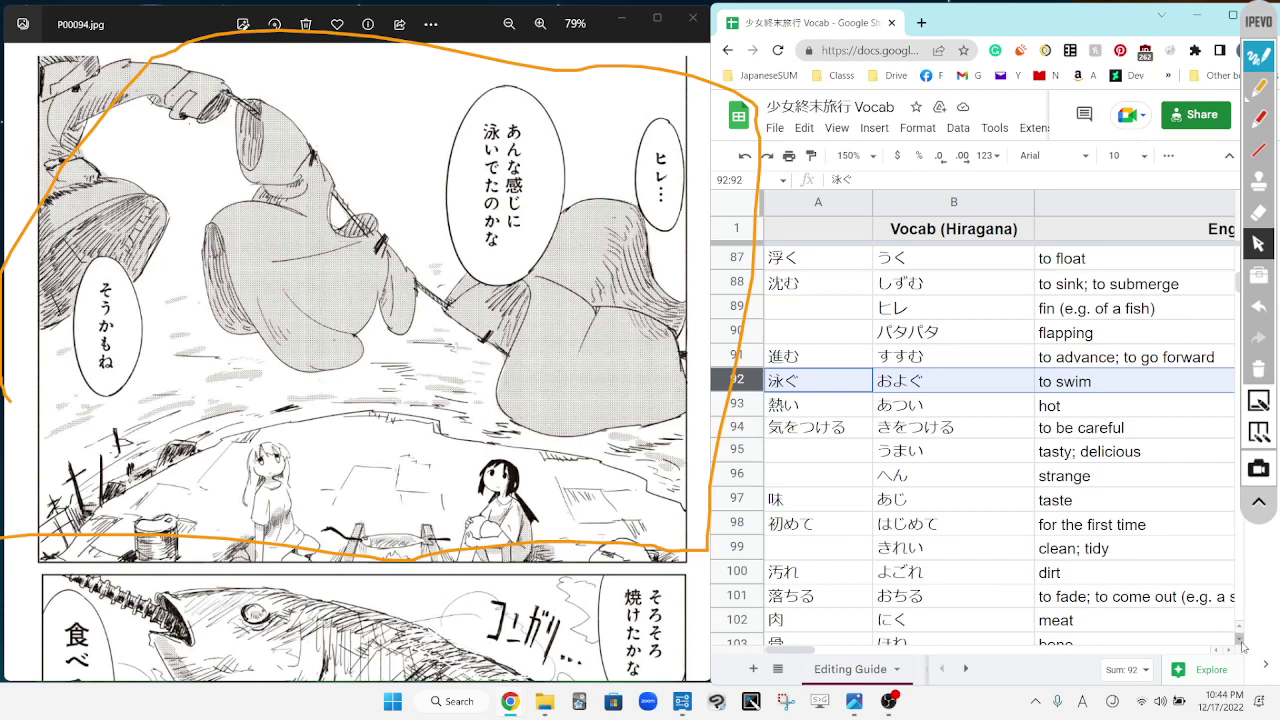
click(980, 626)
key(Down)
key(Down)
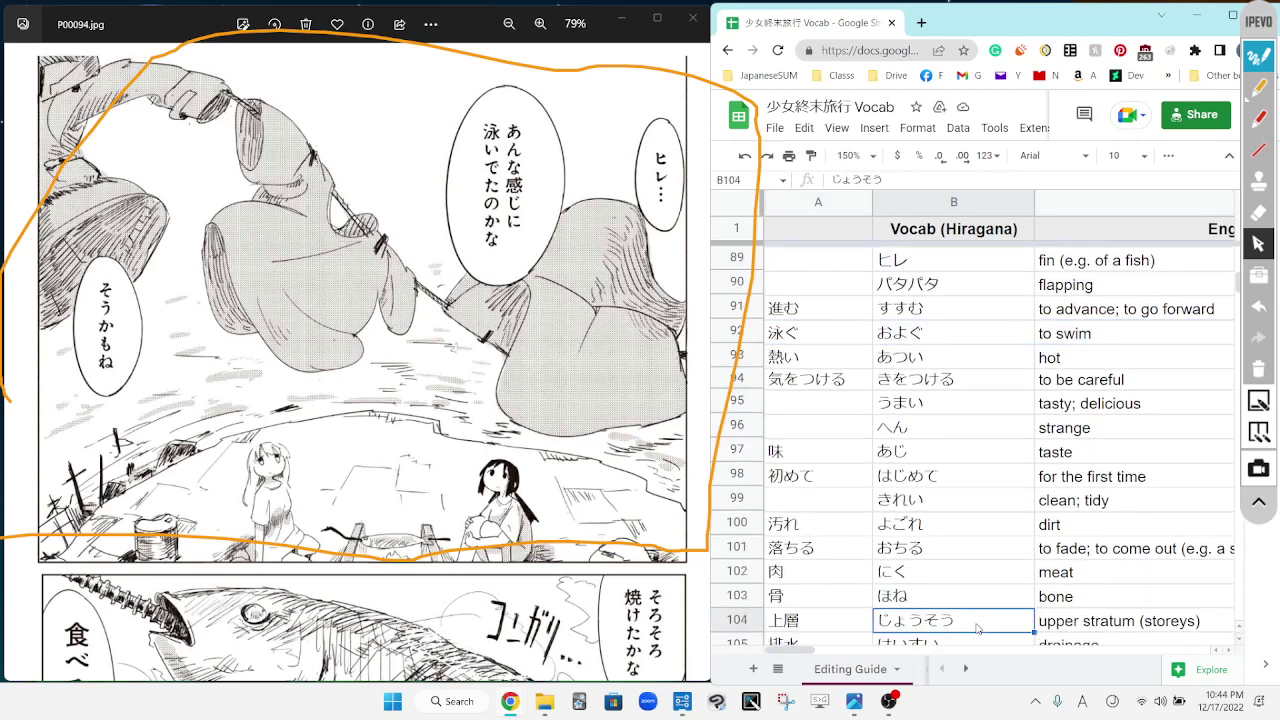
click(728, 331)
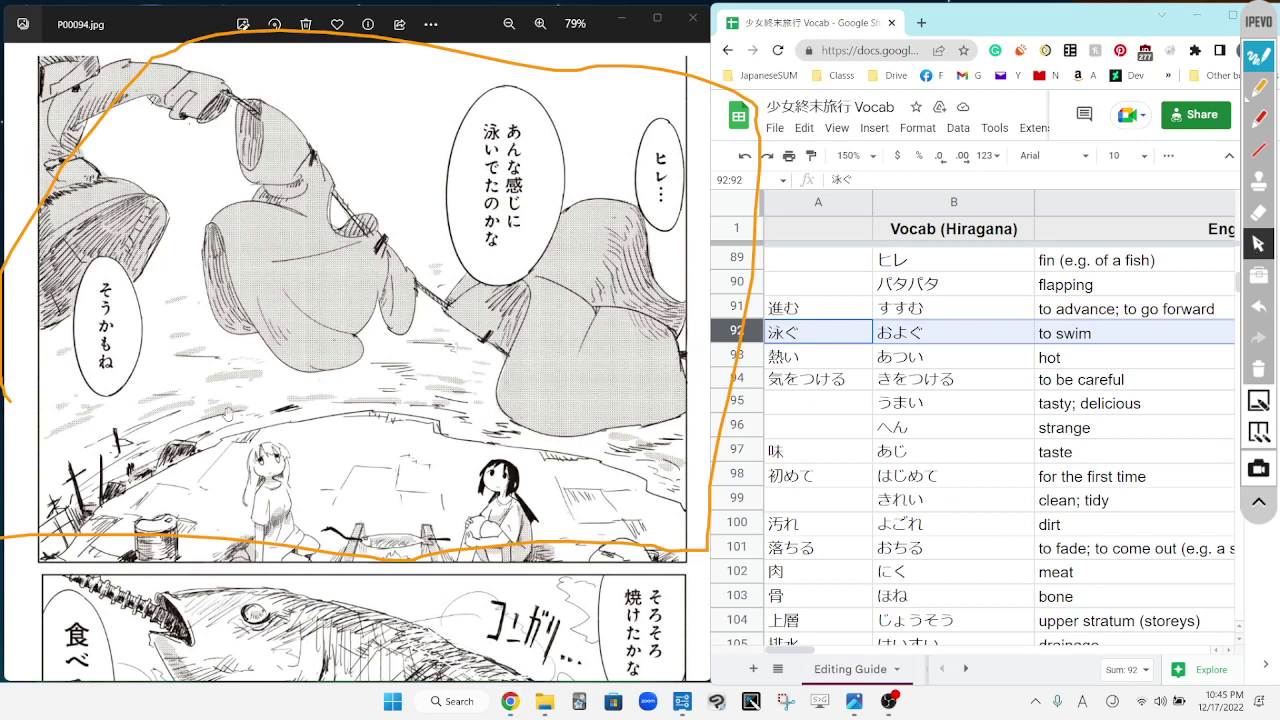
Step: Bracket P00094's bottom-right panel in orange, then select vocab rows 93 熱い and 94 気をつける
drag(280, 593, 310, 131)
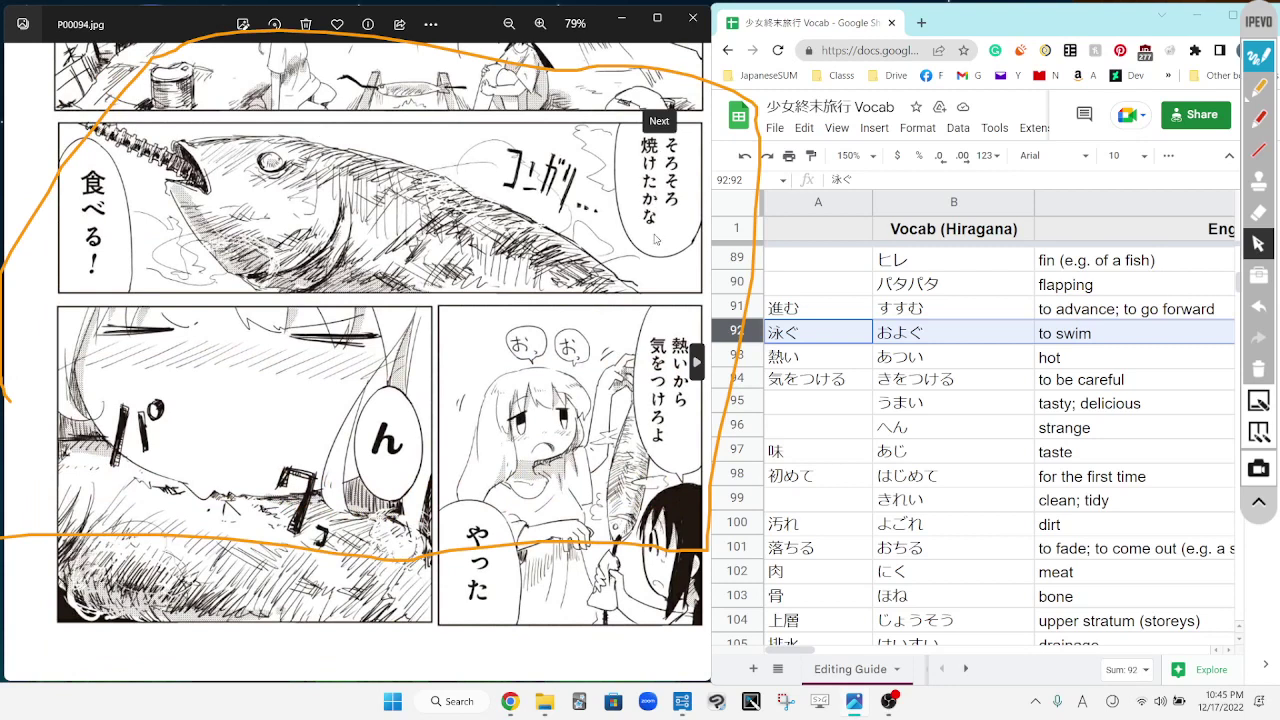
scroll(655, 238, down, 2)
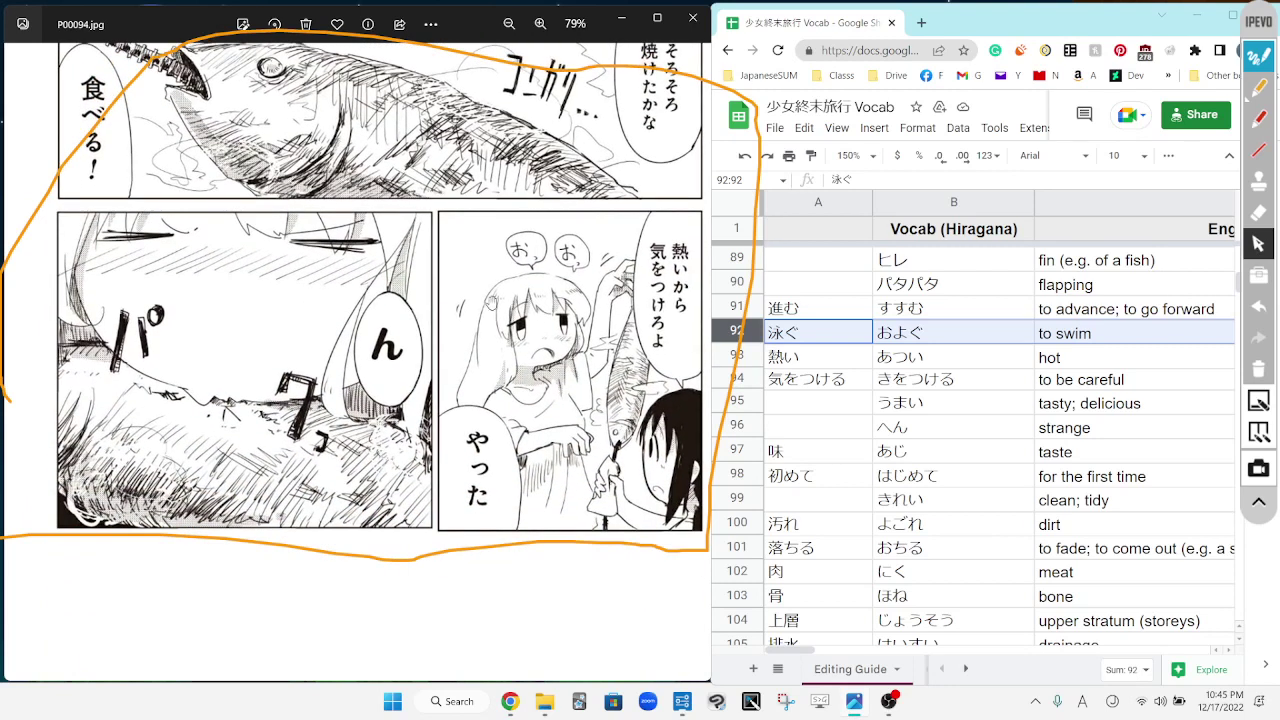
click(1262, 370)
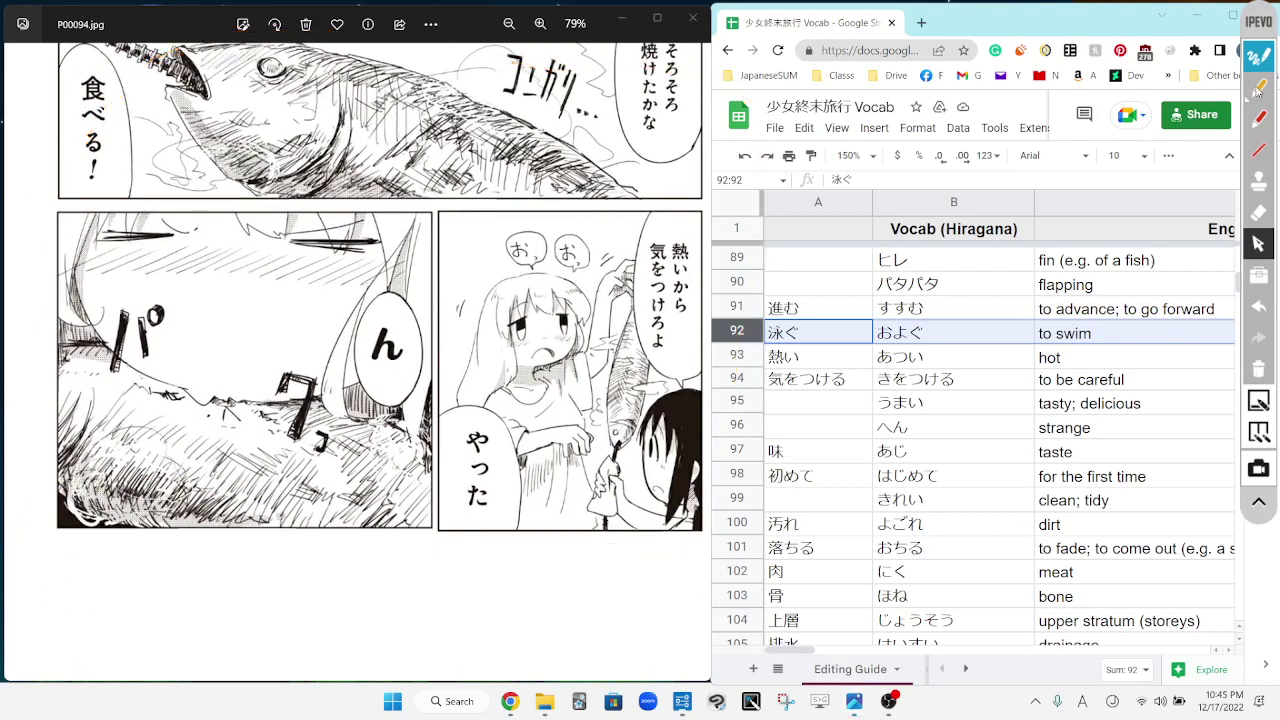
click(1258, 88)
mouse_move(662, 207)
mouse_down()
mouse_move(722, 202)
mouse_move(716, 234)
mouse_up()
mouse_move(508, 536)
mouse_down()
mouse_move(430, 530)
mouse_move(434, 508)
mouse_up()
click(1258, 243)
click(737, 355)
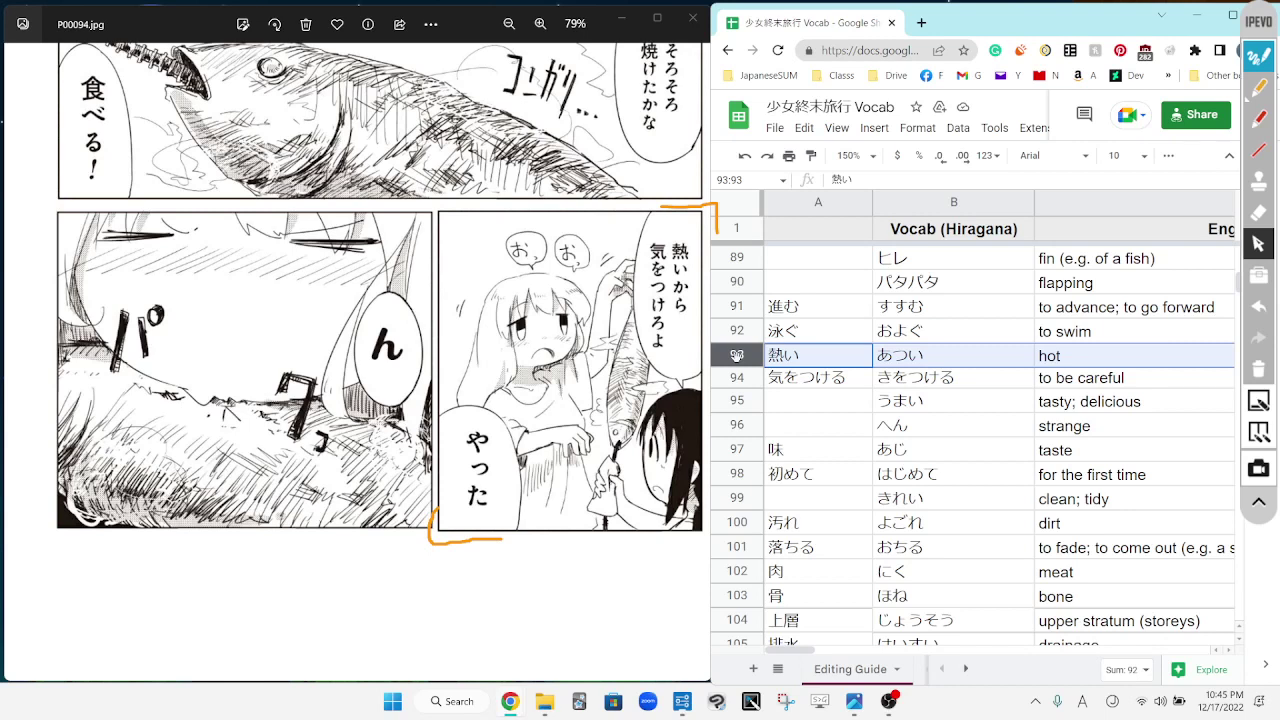
click(737, 377)
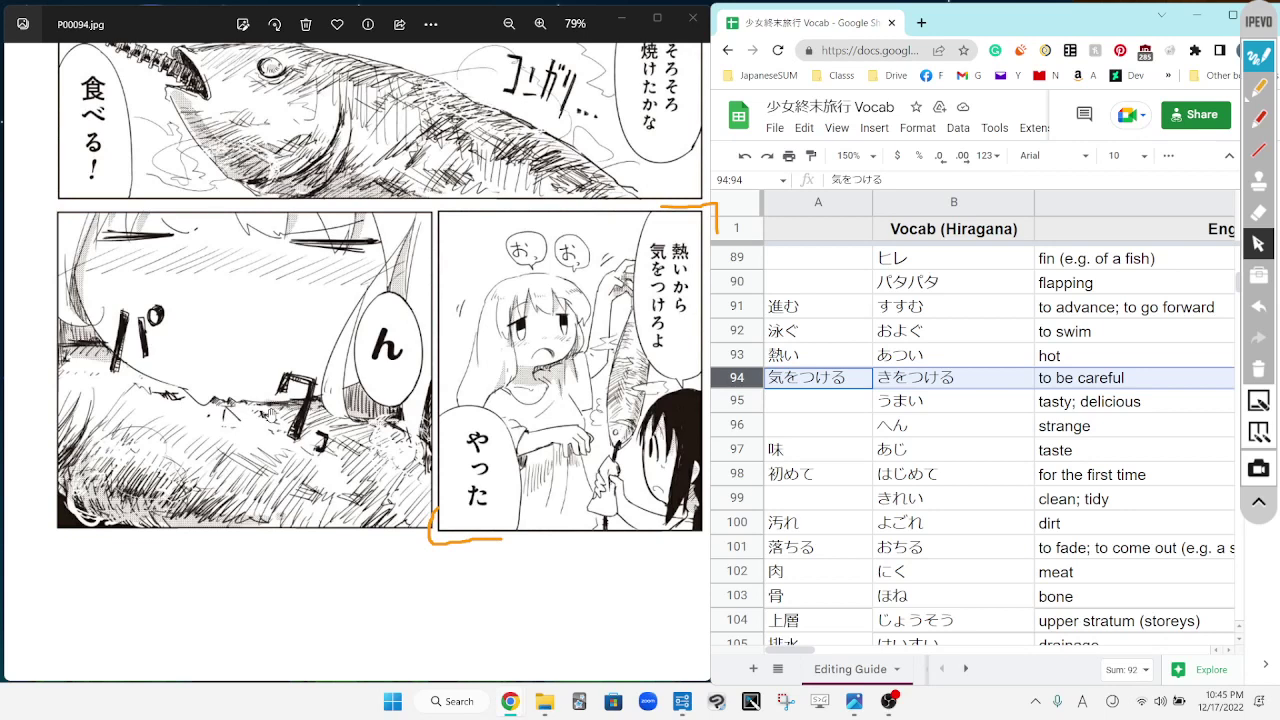
Step: Open P00095.jpg, clear leftover marks, and bracket its middle panels in orange
scroll(265, 435, down, 5)
key(Right)
scroll(435, 137, up, 5)
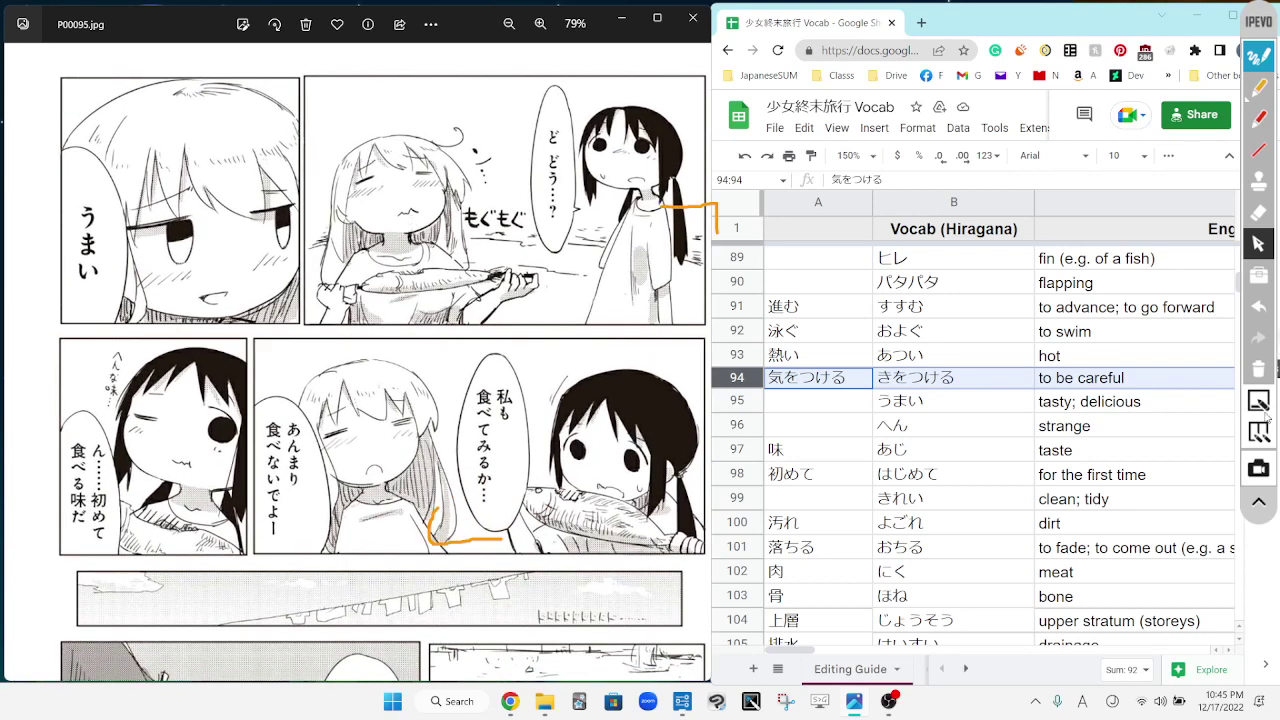
click(1258, 372)
click(1258, 88)
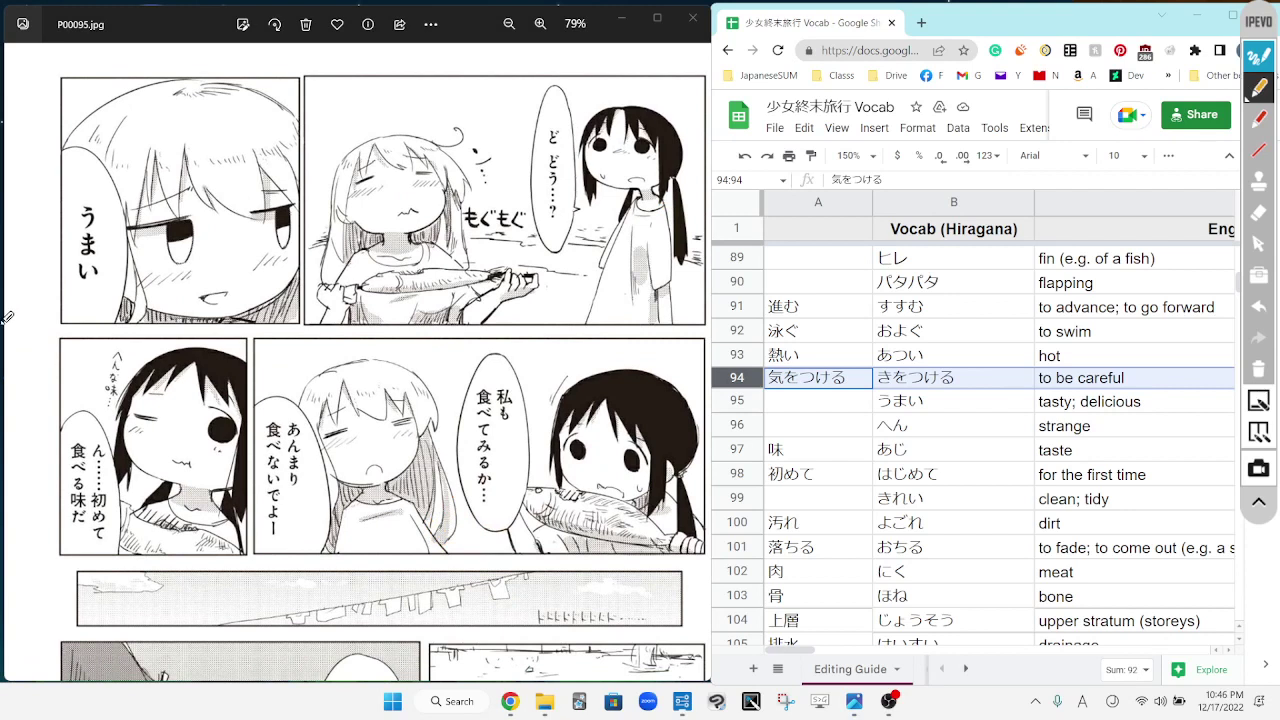
mouse_move(110, 326)
mouse_down()
mouse_move(38, 317)
mouse_move(15, 382)
mouse_up()
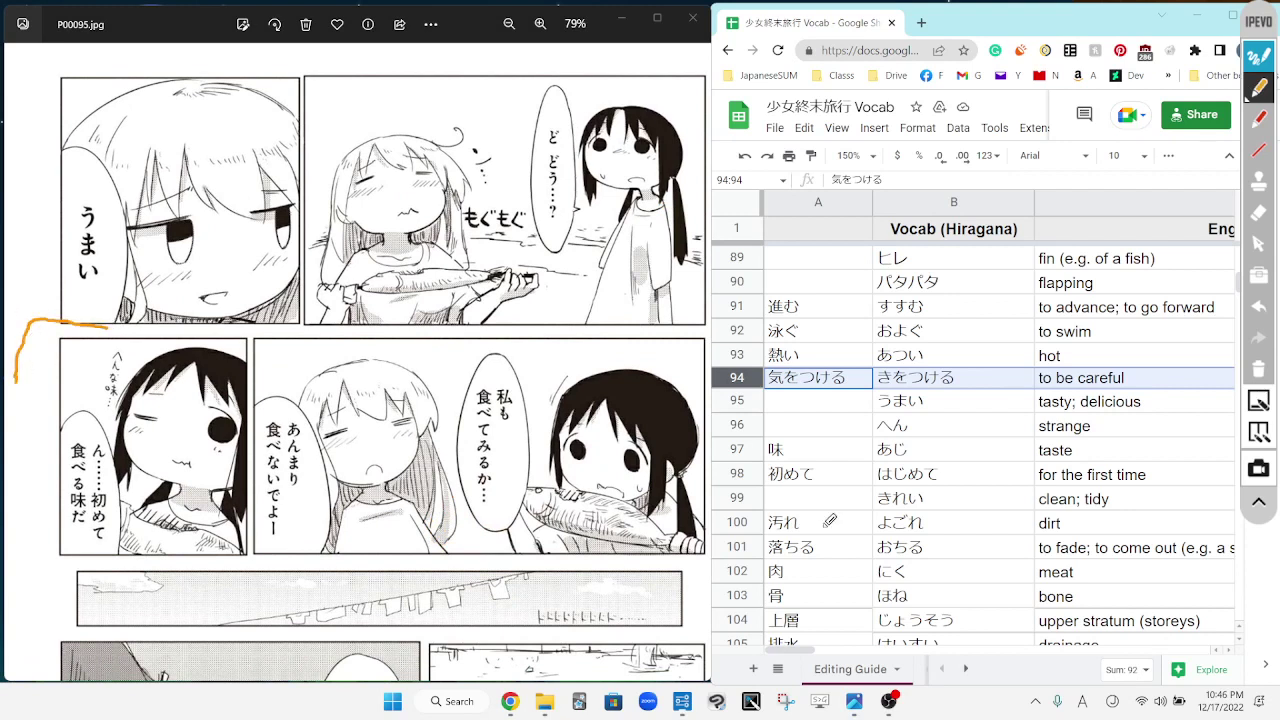
mouse_move(665, 568)
mouse_down()
mouse_move(731, 566)
mouse_move(716, 508)
mouse_up()
click(1259, 244)
Step: Move to the end of the vocab list and select row 97, 味
click(981, 639)
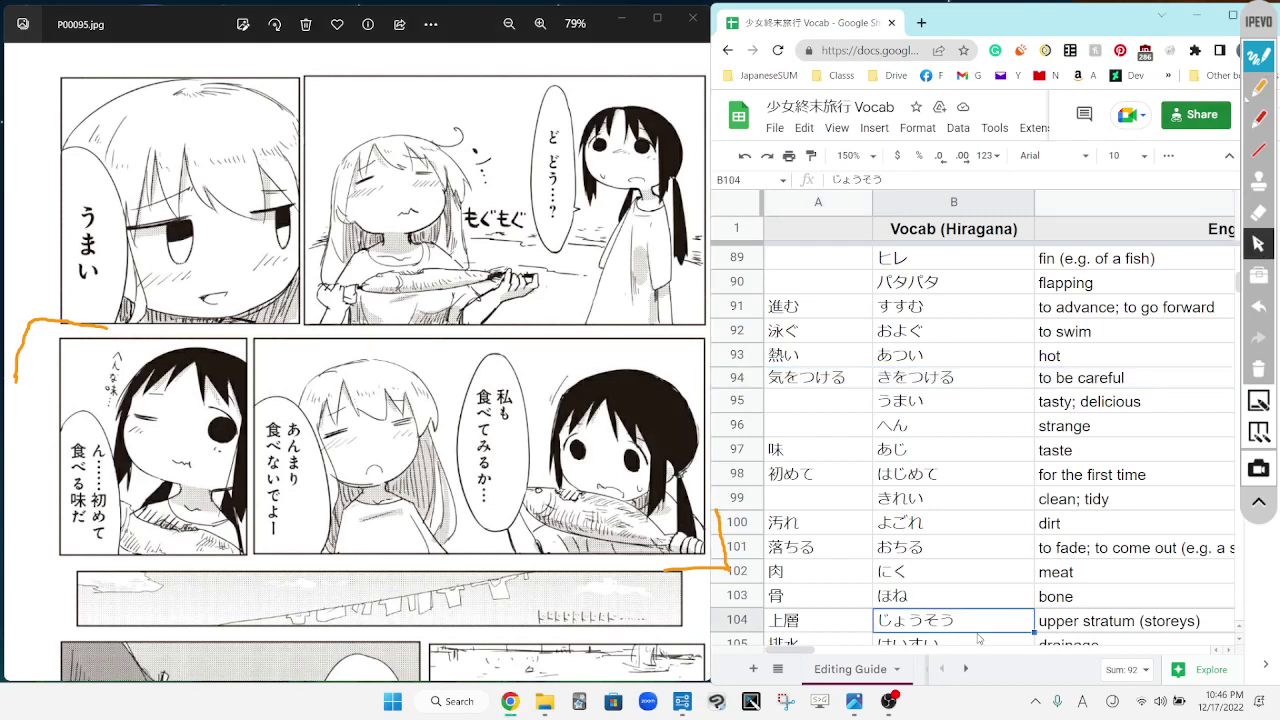
key(Down)
key(Down)
key(Down)
key(Down)
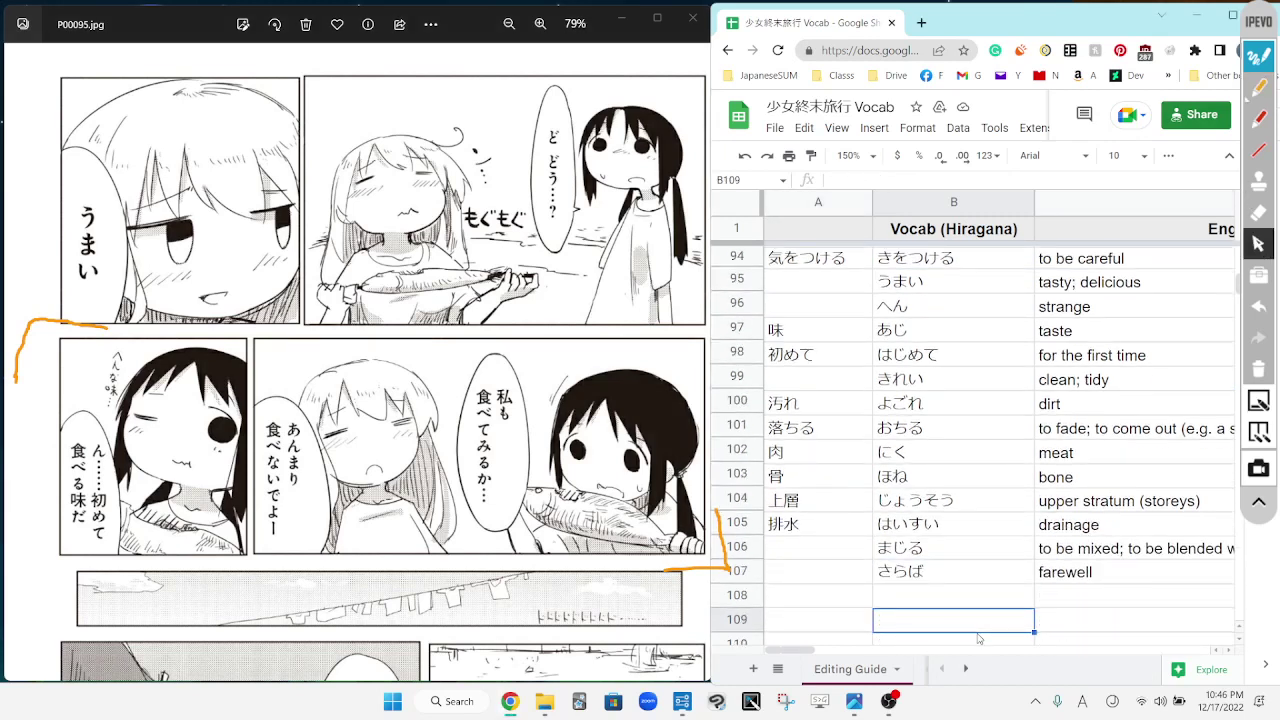
key(Down)
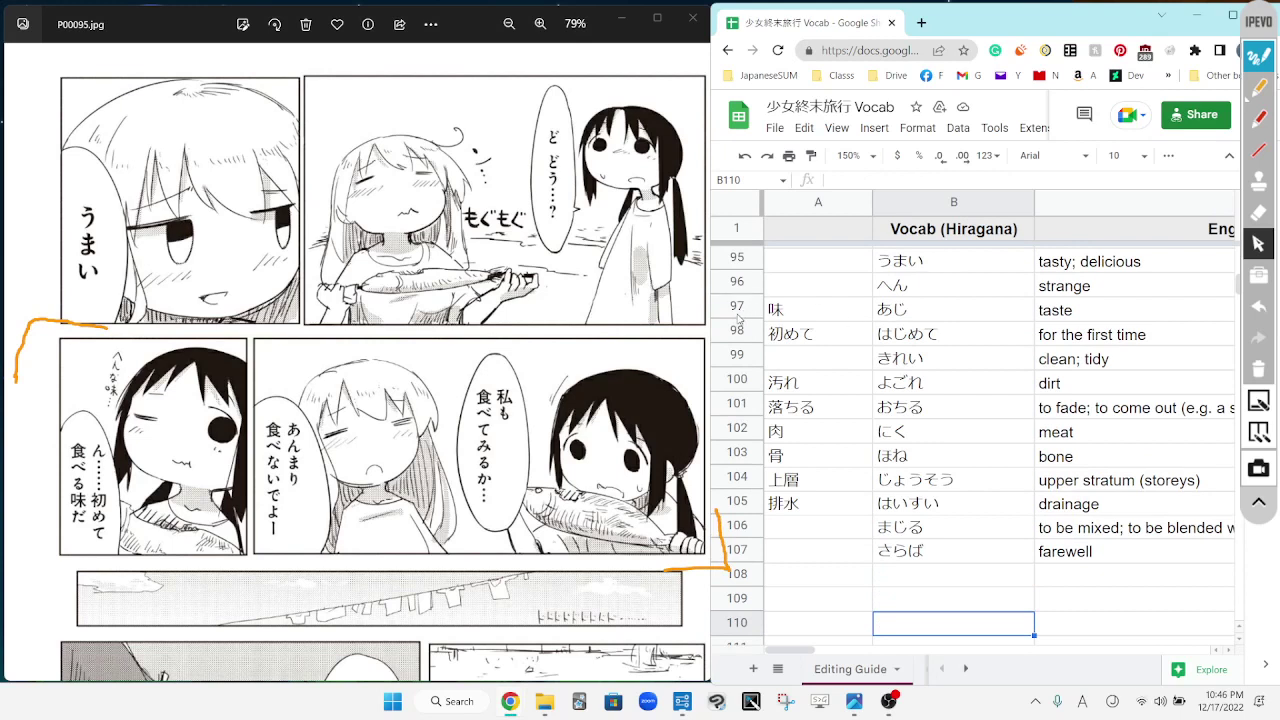
click(732, 310)
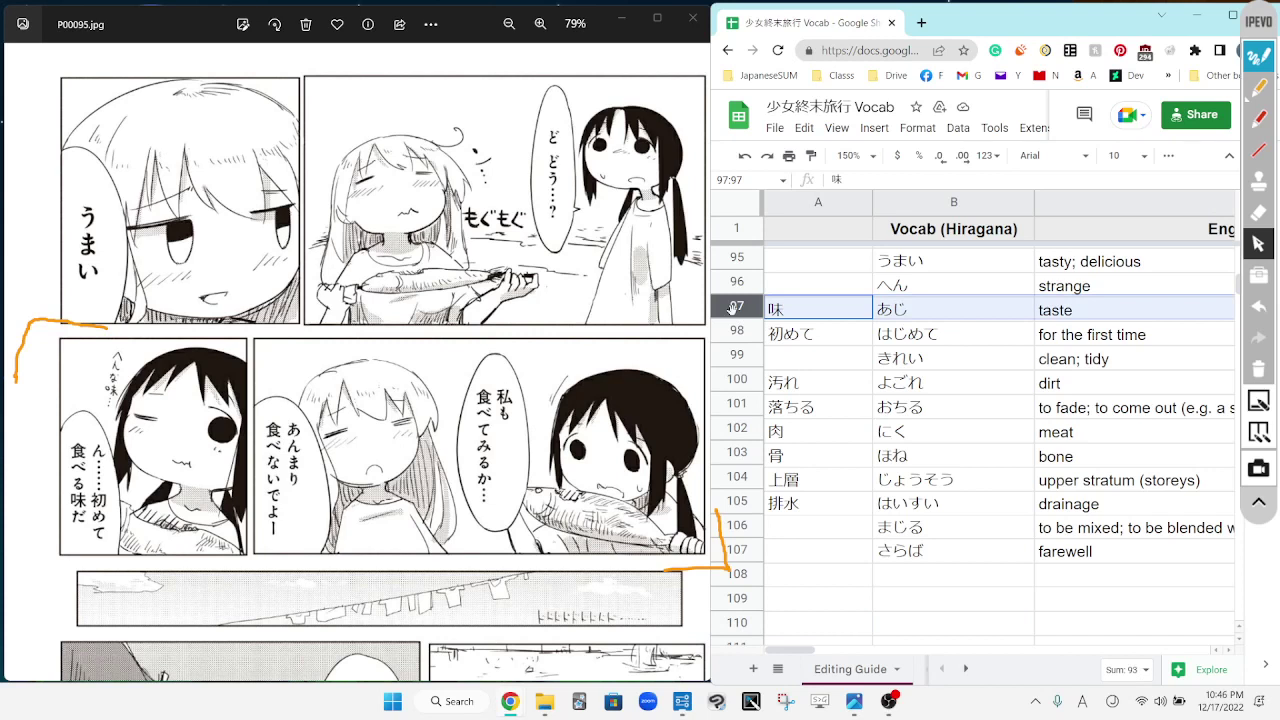
Step: Draw an orange heart, a wavy underline and a margin squiggle on P00095's middle panels
click(1260, 88)
mouse_move(490, 524)
mouse_down()
mouse_move(493, 495)
mouse_move(516, 506)
mouse_move(481, 531)
mouse_up()
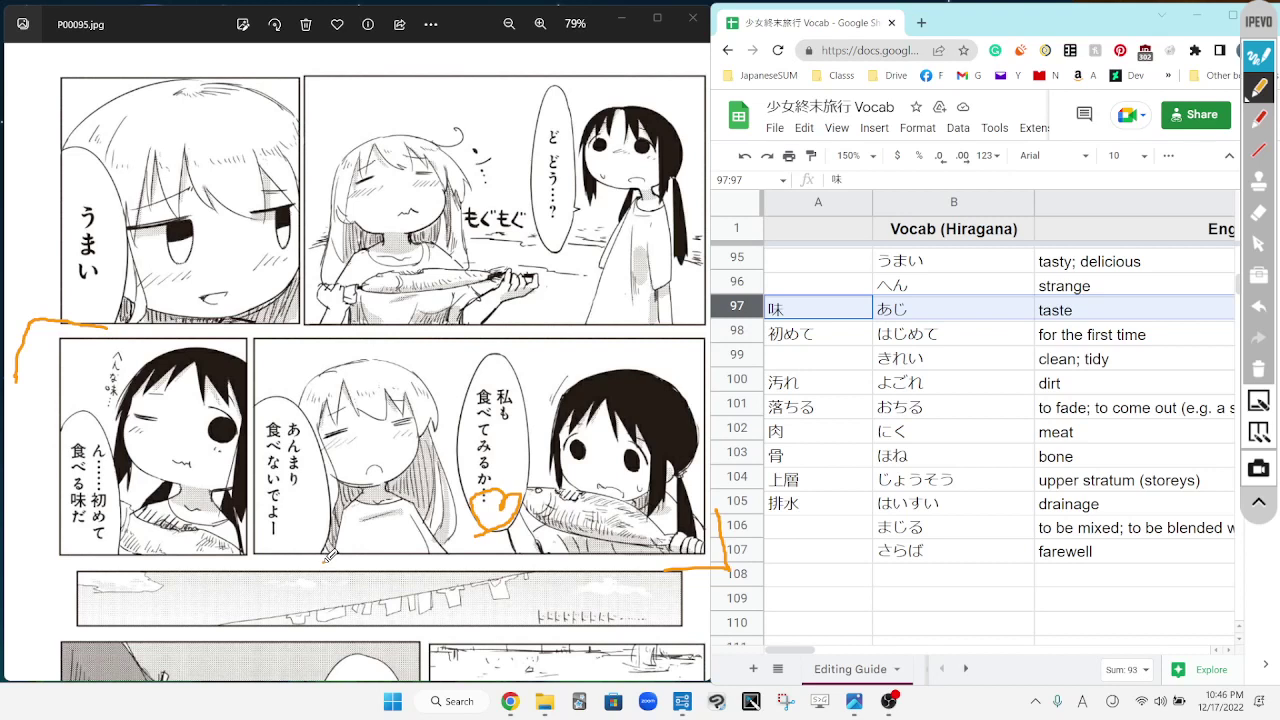
drag(309, 548, 400, 536)
mouse_move(28, 458)
mouse_down()
mouse_move(46, 432)
mouse_move(42, 460)
mouse_move(67, 508)
mouse_up()
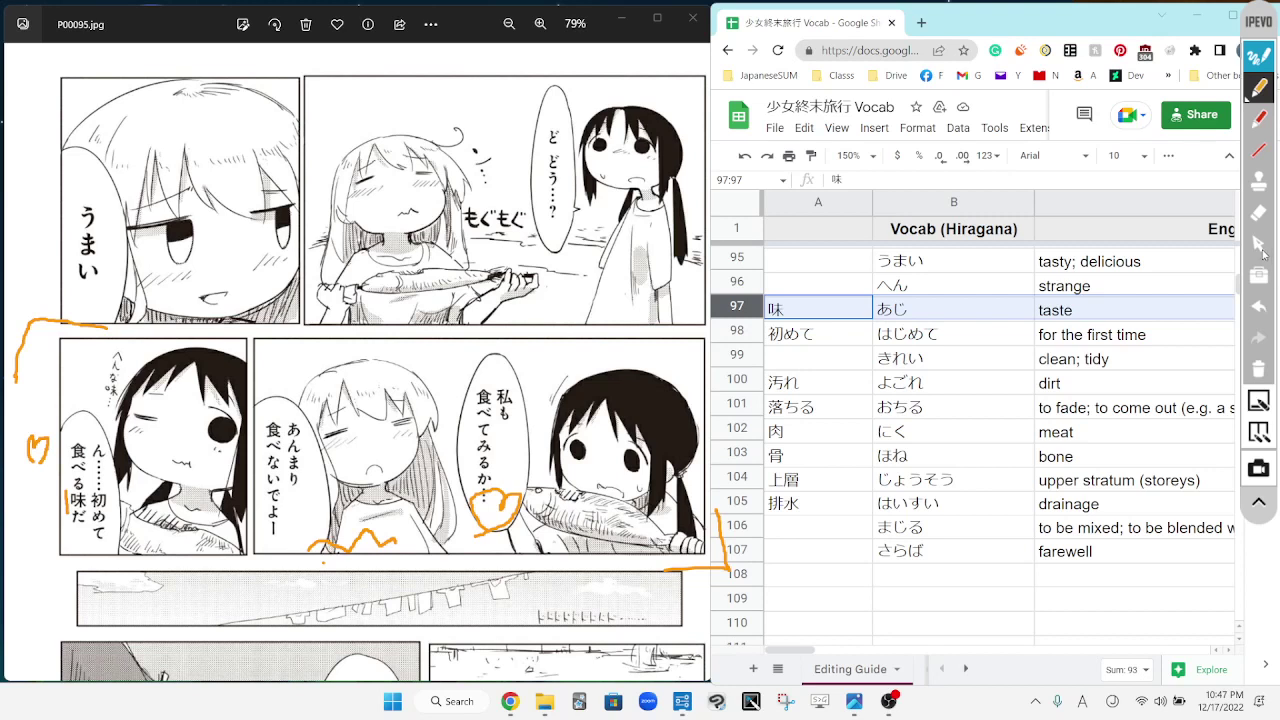
click(1260, 247)
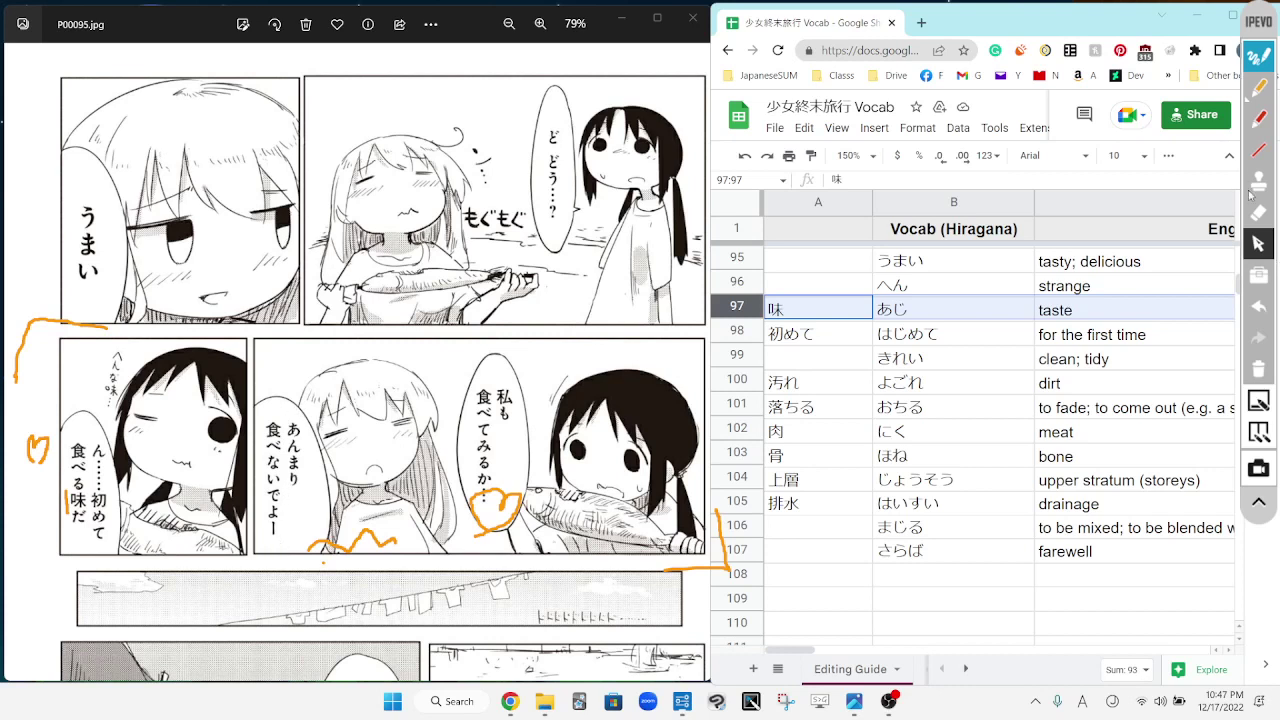
Step: Add a red tick beside な and a red arrow toward the dark-haired girl
click(1257, 119)
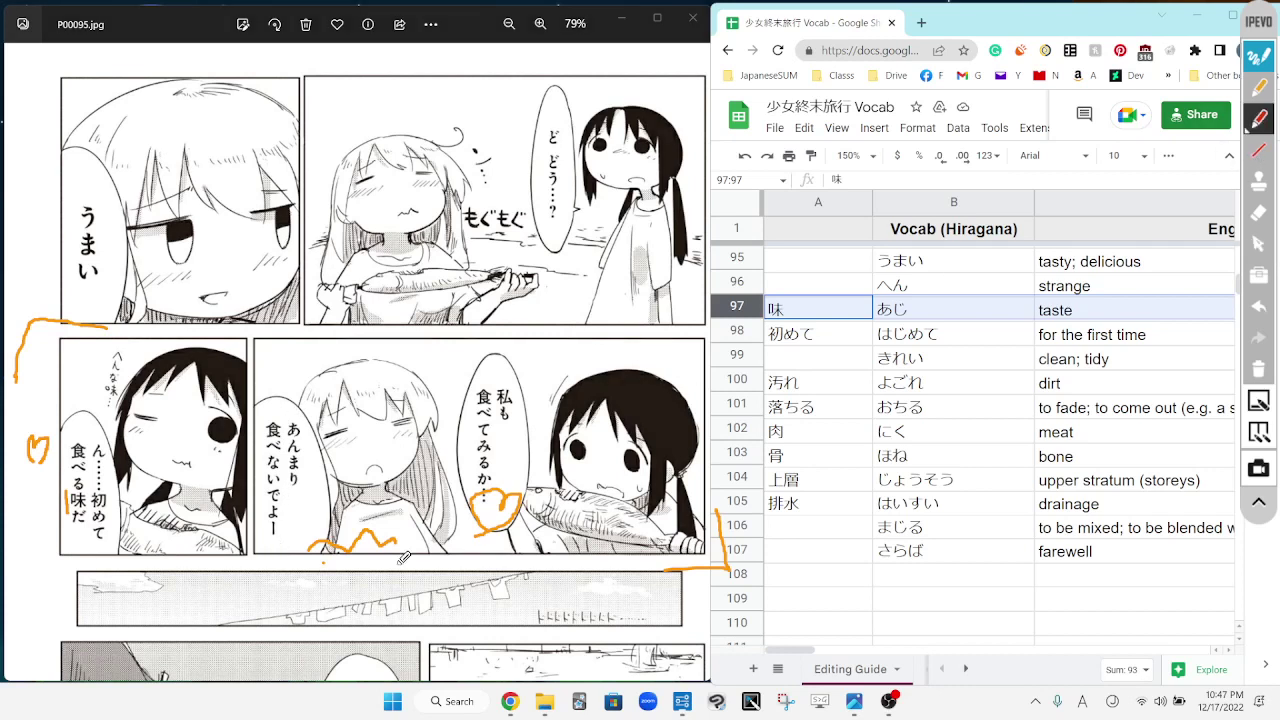
mouse_move(262, 462)
mouse_down()
mouse_move(282, 506)
mouse_move(298, 500)
mouse_up()
mouse_move(398, 445)
mouse_down()
mouse_move(548, 437)
mouse_move(536, 462)
mouse_move(565, 456)
mouse_move(285, 472)
mouse_move(331, 531)
mouse_move(55, 388)
mouse_move(563, 405)
mouse_move(683, 569)
mouse_move(644, 570)
mouse_up()
click(1260, 212)
Step: Scroll P00095 down and bracket the lower panels' corners in orange
click(1258, 245)
scroll(560, 530, down, 5)
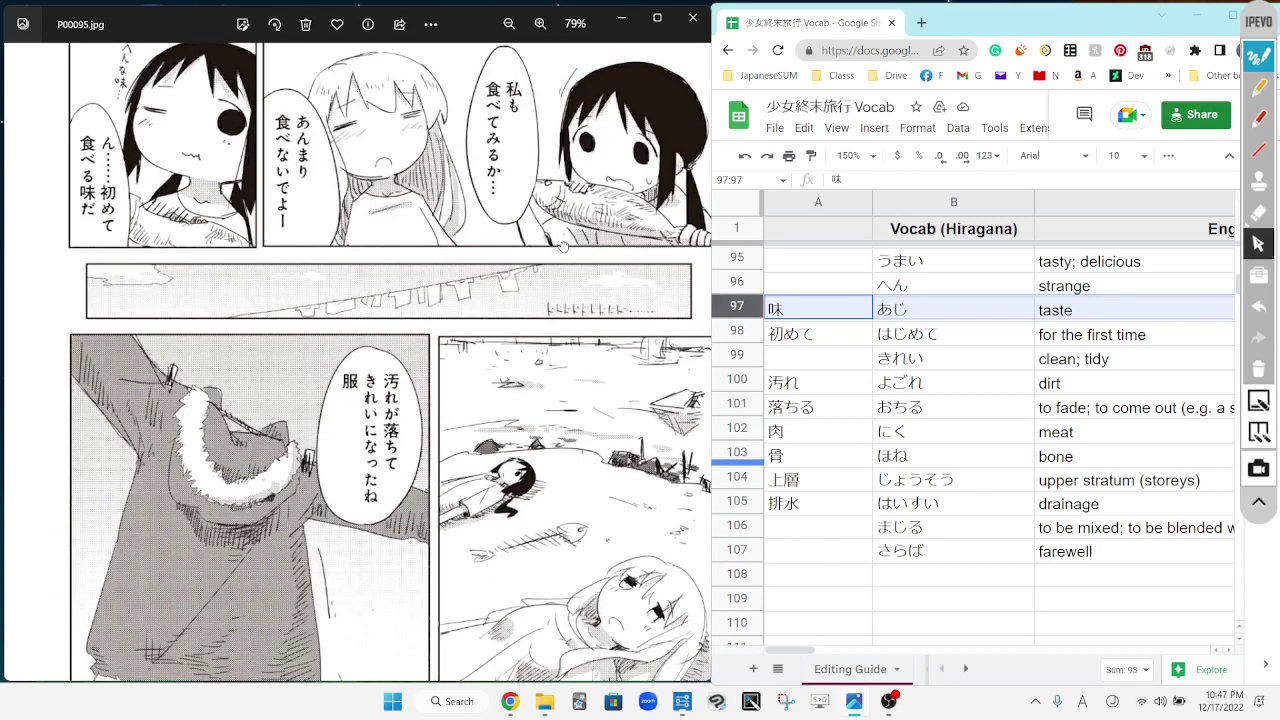
click(1258, 88)
mouse_move(69, 208)
mouse_down()
mouse_move(16, 195)
mouse_move(20, 278)
mouse_up()
mouse_move(678, 632)
mouse_down()
mouse_move(694, 634)
mouse_move(690, 578)
mouse_up()
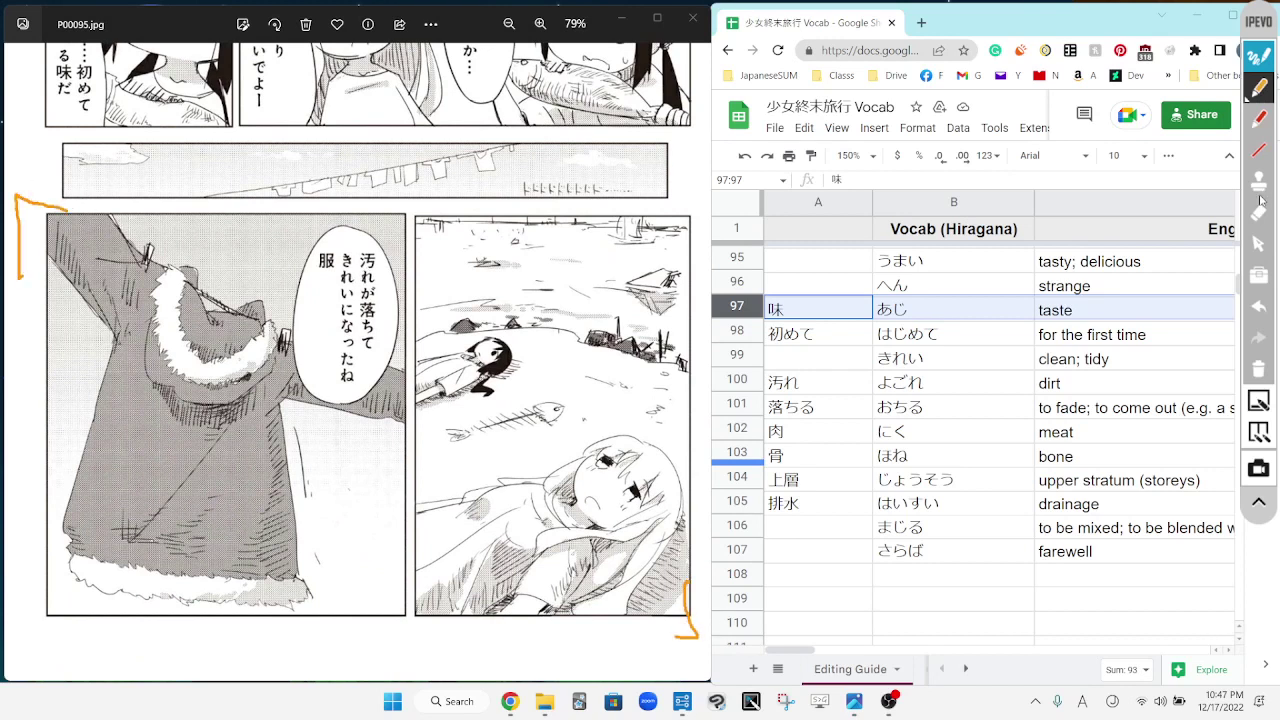
Step: Select vocab rows 100 (汚れ) and 101 (落ちる) in the sheet
click(1259, 245)
click(739, 380)
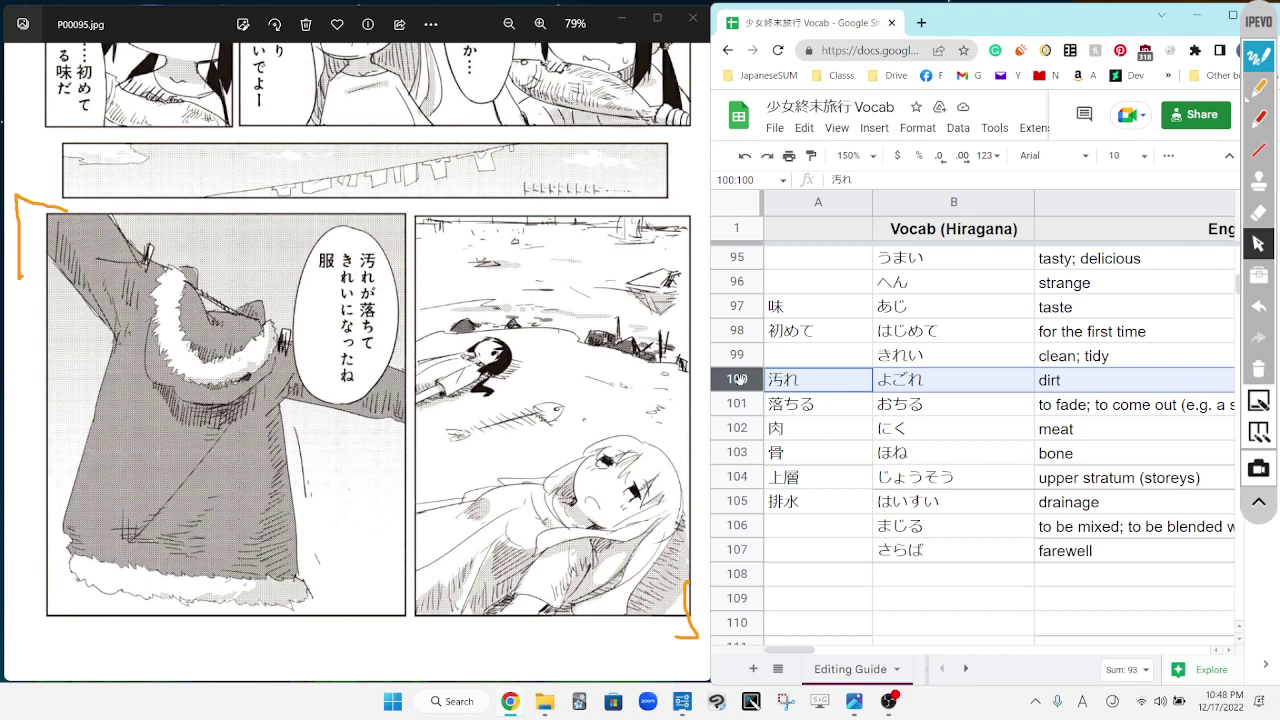
click(737, 402)
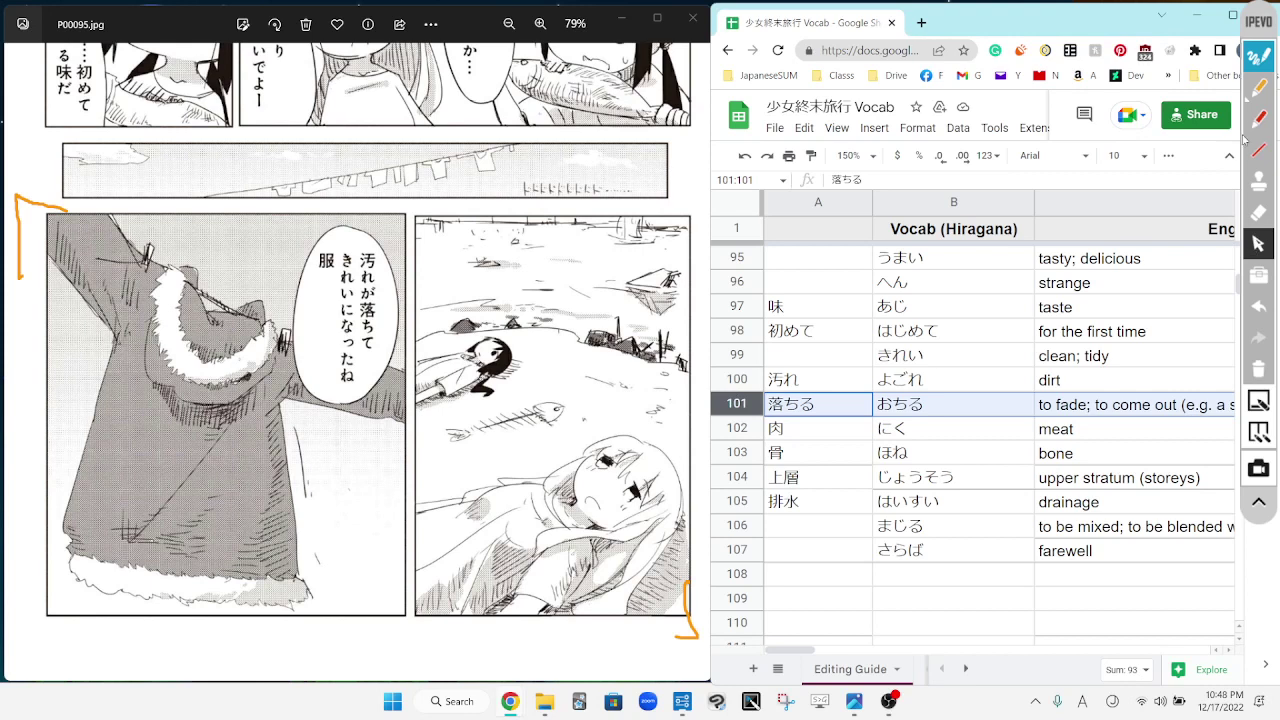
Step: Mark beside ね and きれいに in orange, then erase the marks around きれい
click(1259, 88)
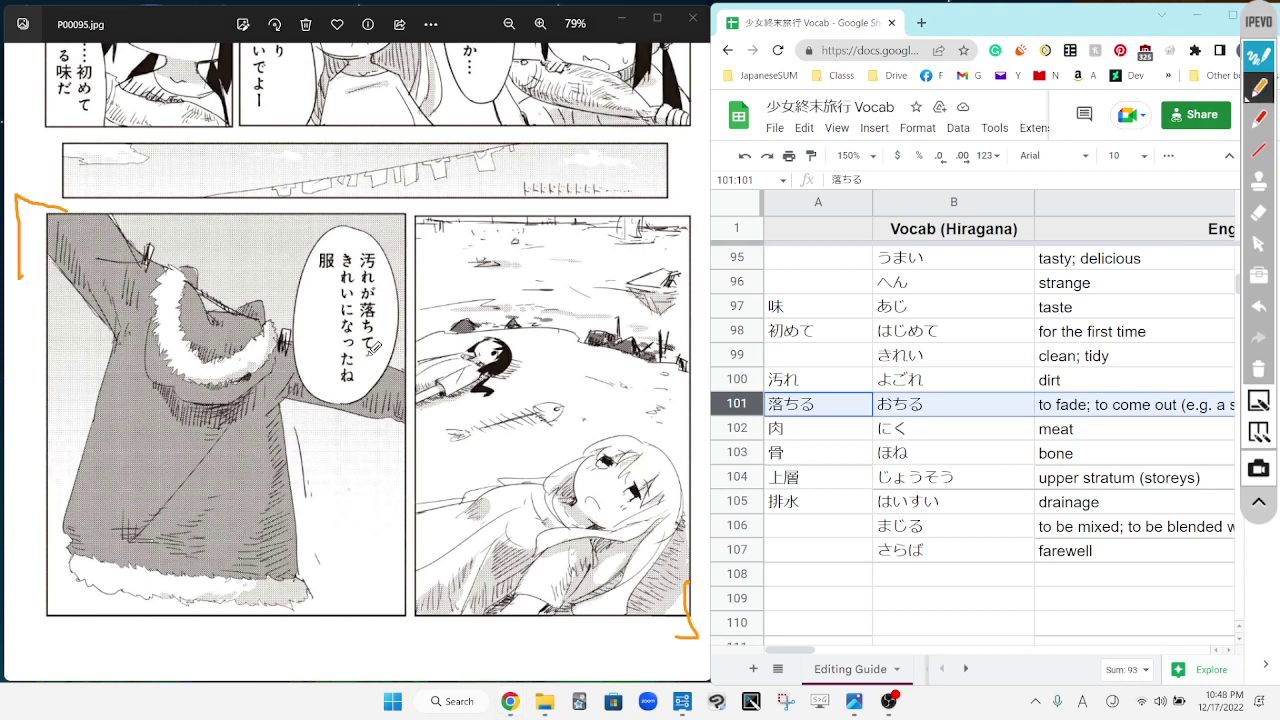
drag(368, 354, 379, 367)
drag(331, 316, 338, 250)
click(1257, 220)
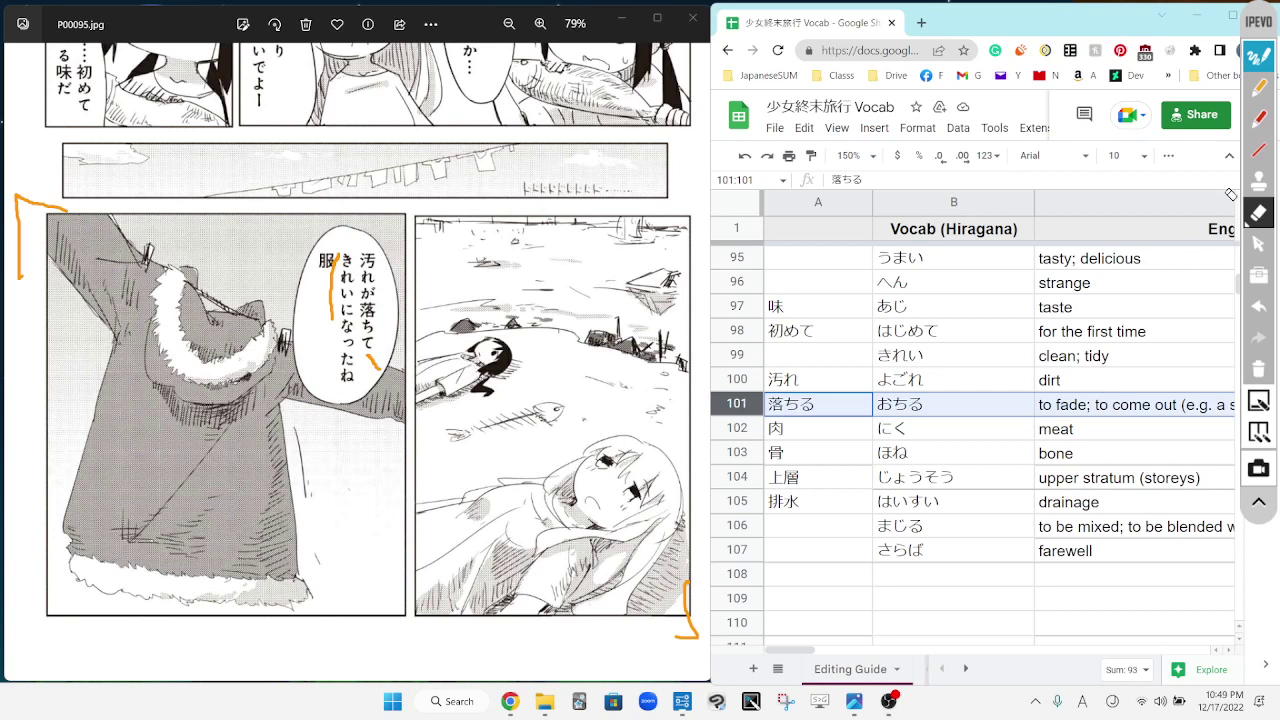
click(1259, 87)
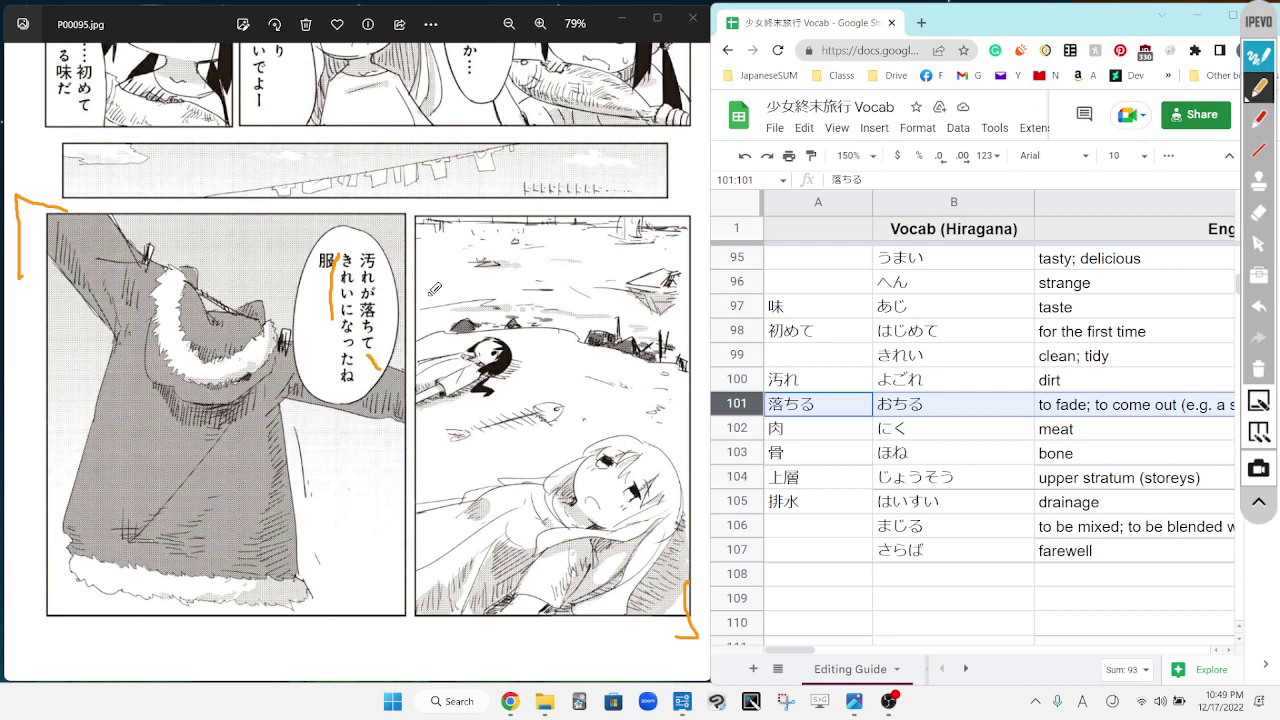
drag(333, 290, 356, 284)
click(1259, 212)
drag(380, 287, 387, 381)
Step: Draw a red < beside the なったね line in the 汚れが落ちて bubble
click(1260, 118)
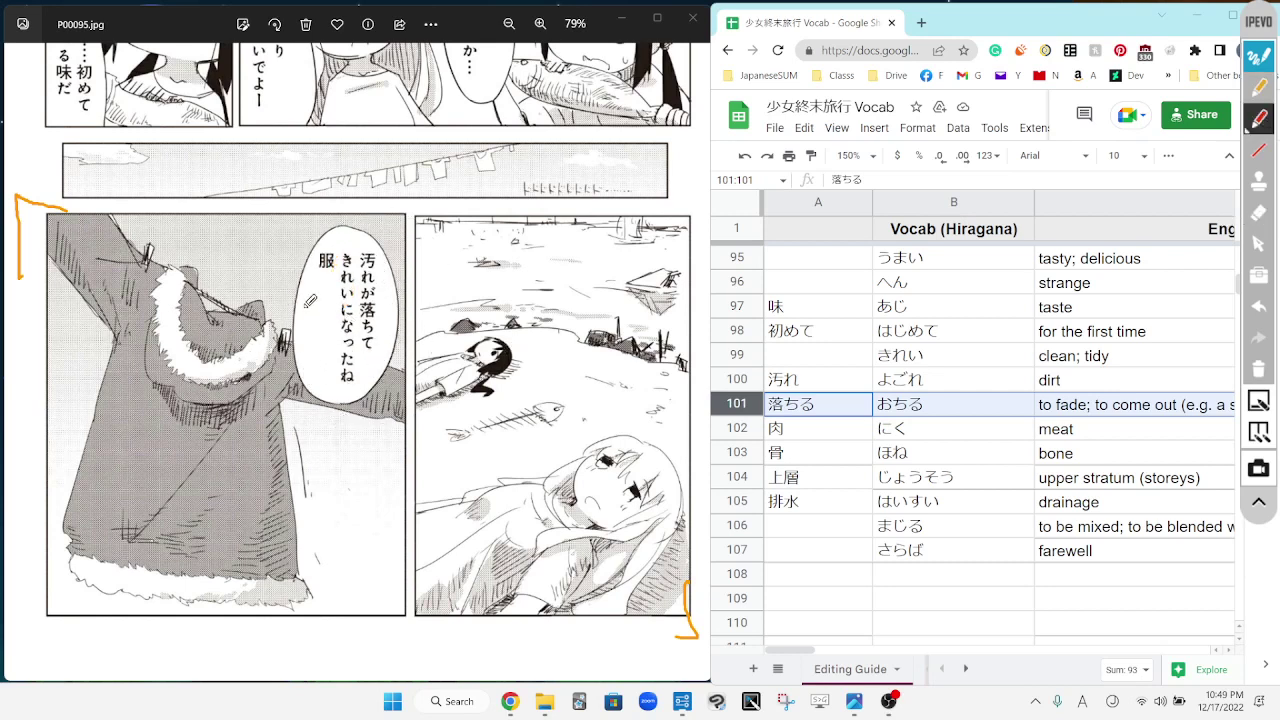
drag(315, 300, 327, 325)
click(1259, 211)
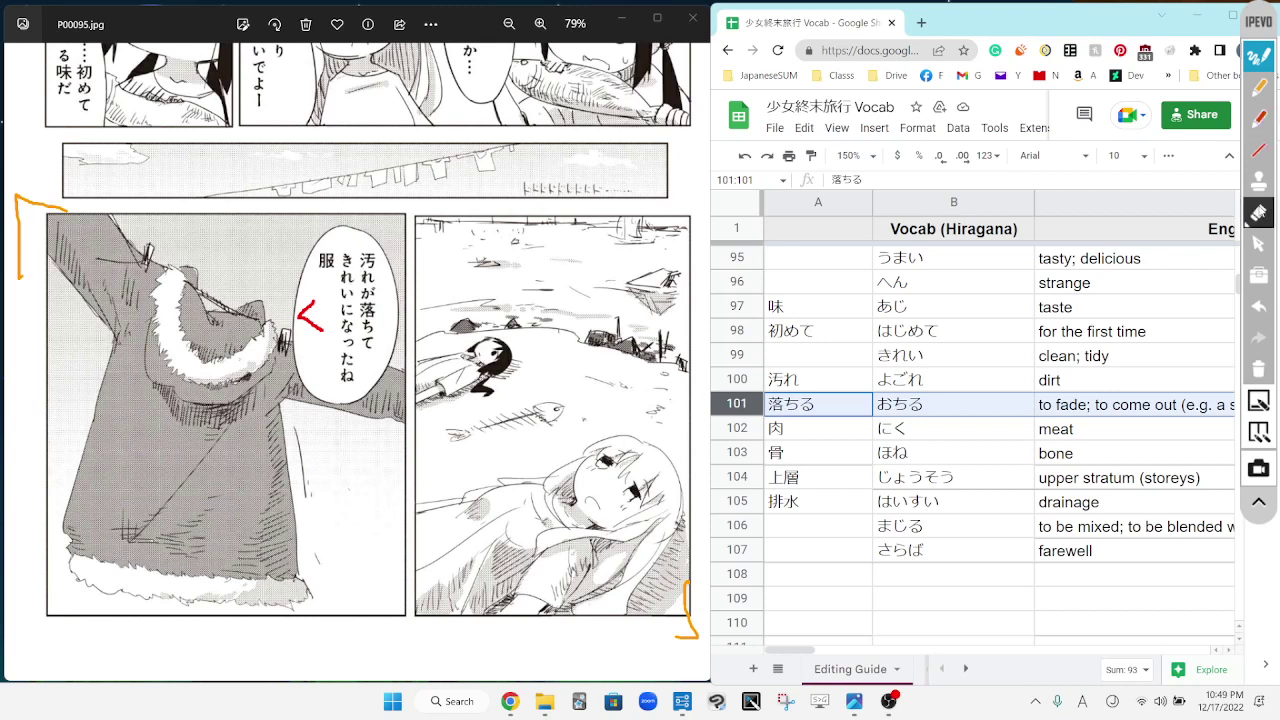
Step: Erase the red < and orange brackets on P00095, then advance to page P00096
click(310, 312)
click(20, 300)
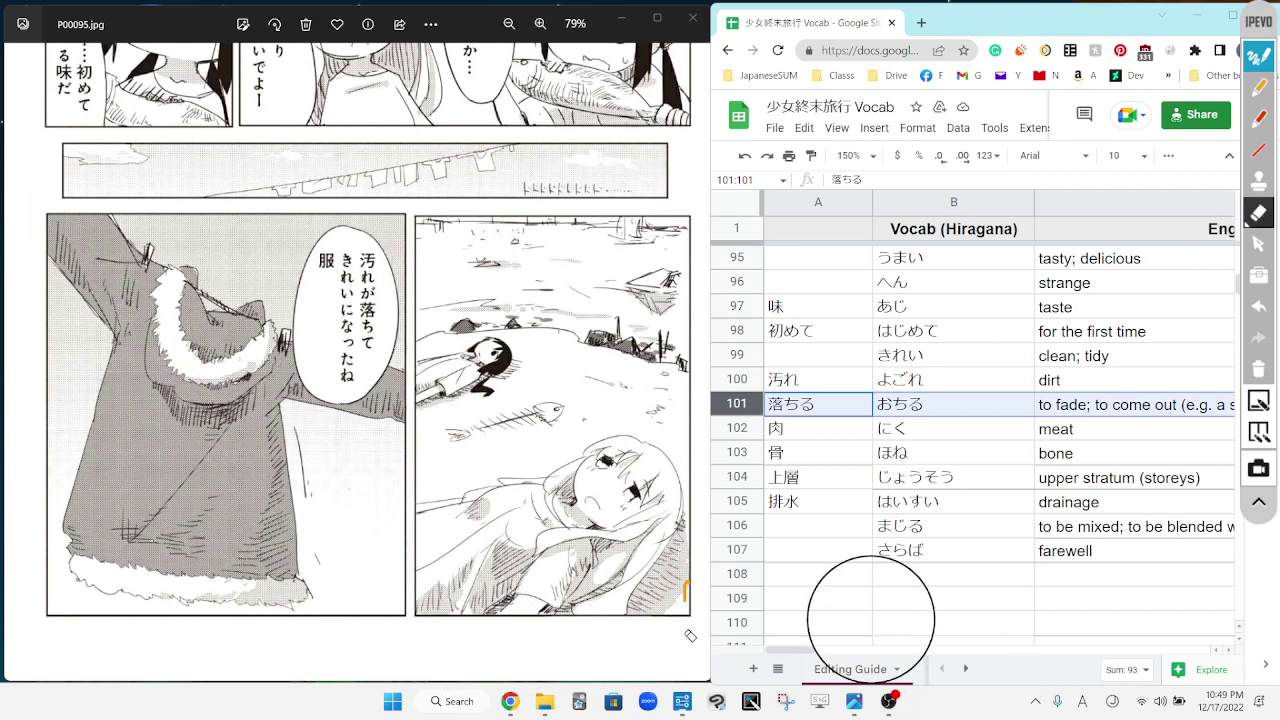
click(686, 605)
click(1259, 243)
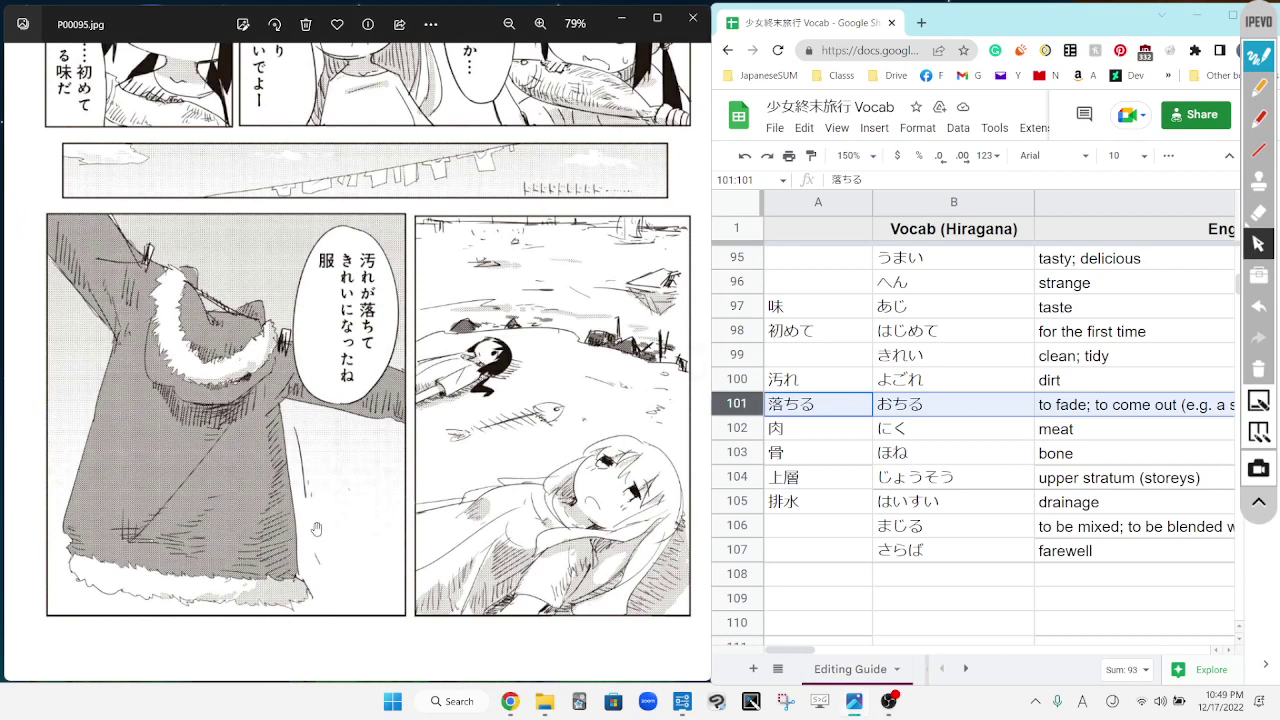
scroll(578, 437, down, 3)
key(Right)
scroll(414, 281, up, 4)
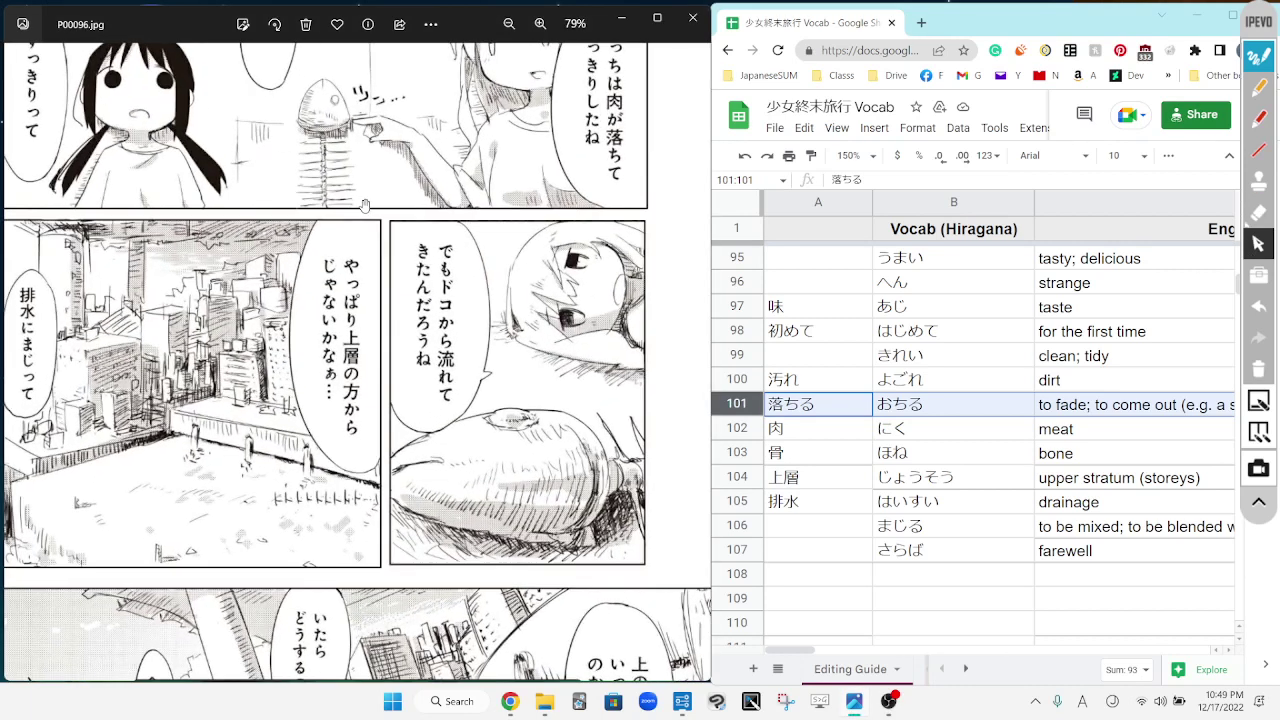
Step: Bracket P00096's top panel in orange and select vocab row 102, 肉
click(1259, 88)
mouse_move(631, 71)
mouse_down()
mouse_move(707, 58)
mouse_move(707, 115)
mouse_up()
mouse_move(67, 351)
mouse_down()
mouse_move(12, 345)
mouse_move(21, 283)
mouse_up()
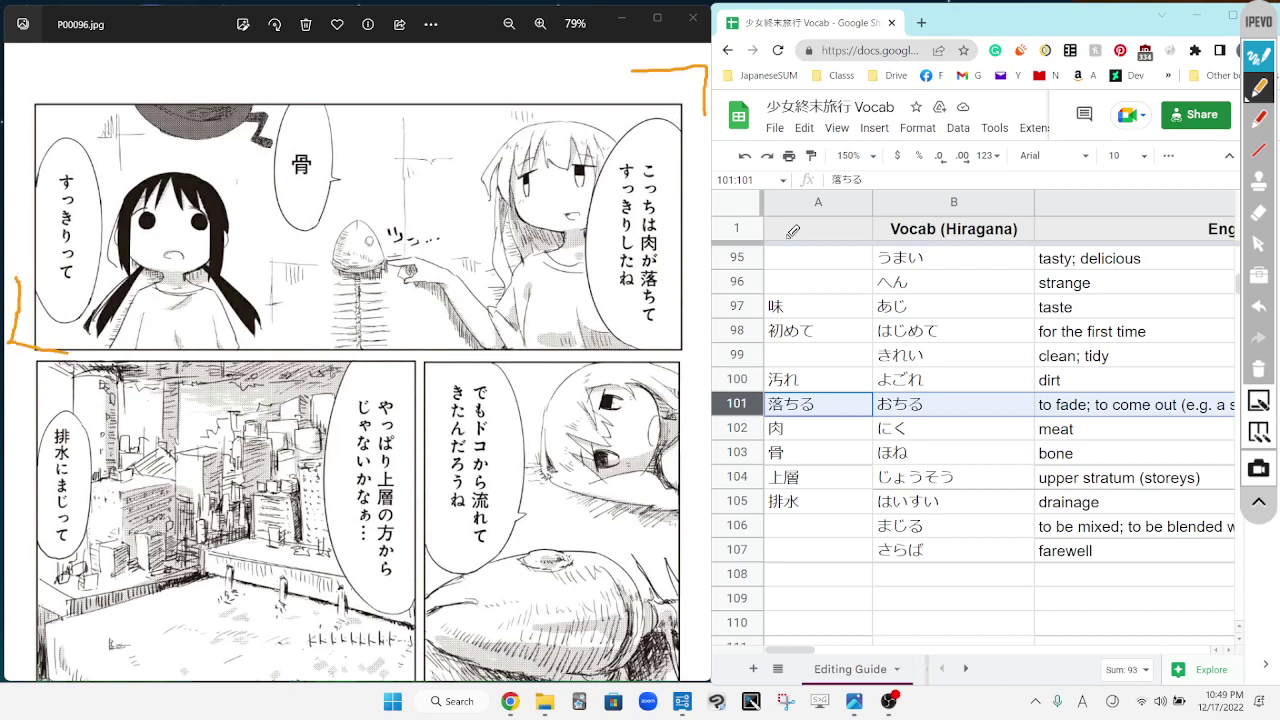
click(1259, 243)
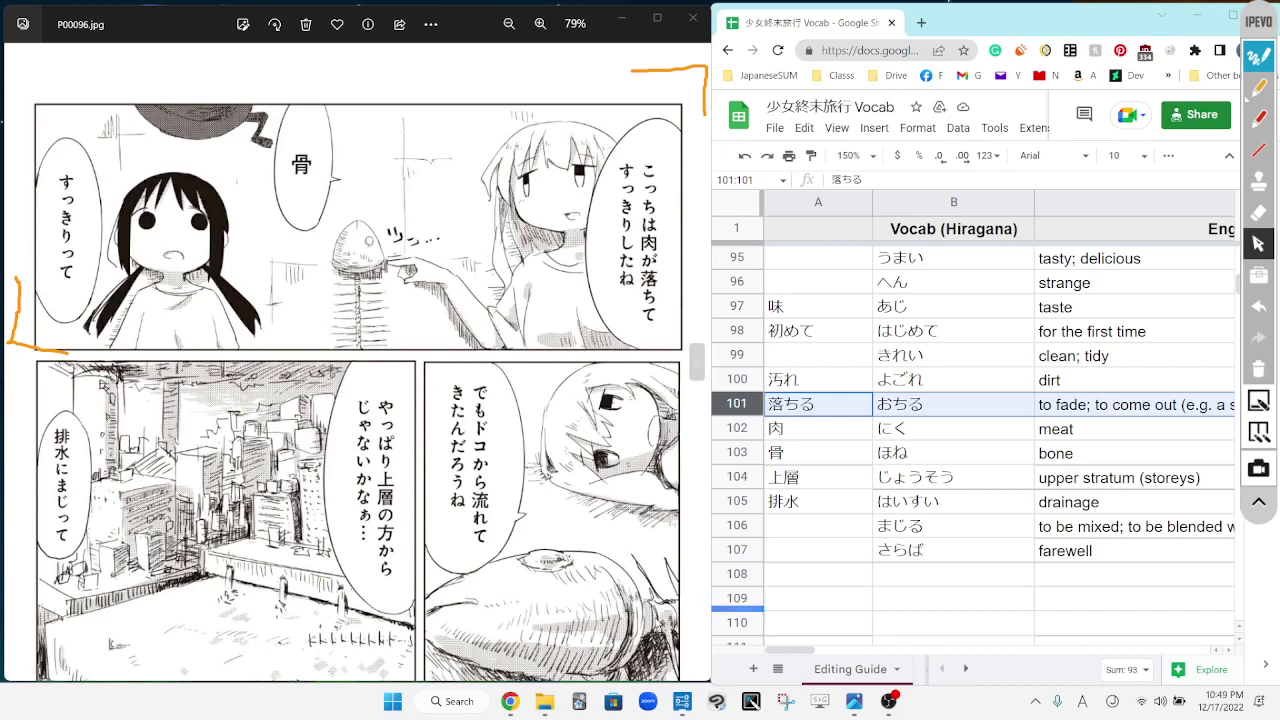
click(737, 427)
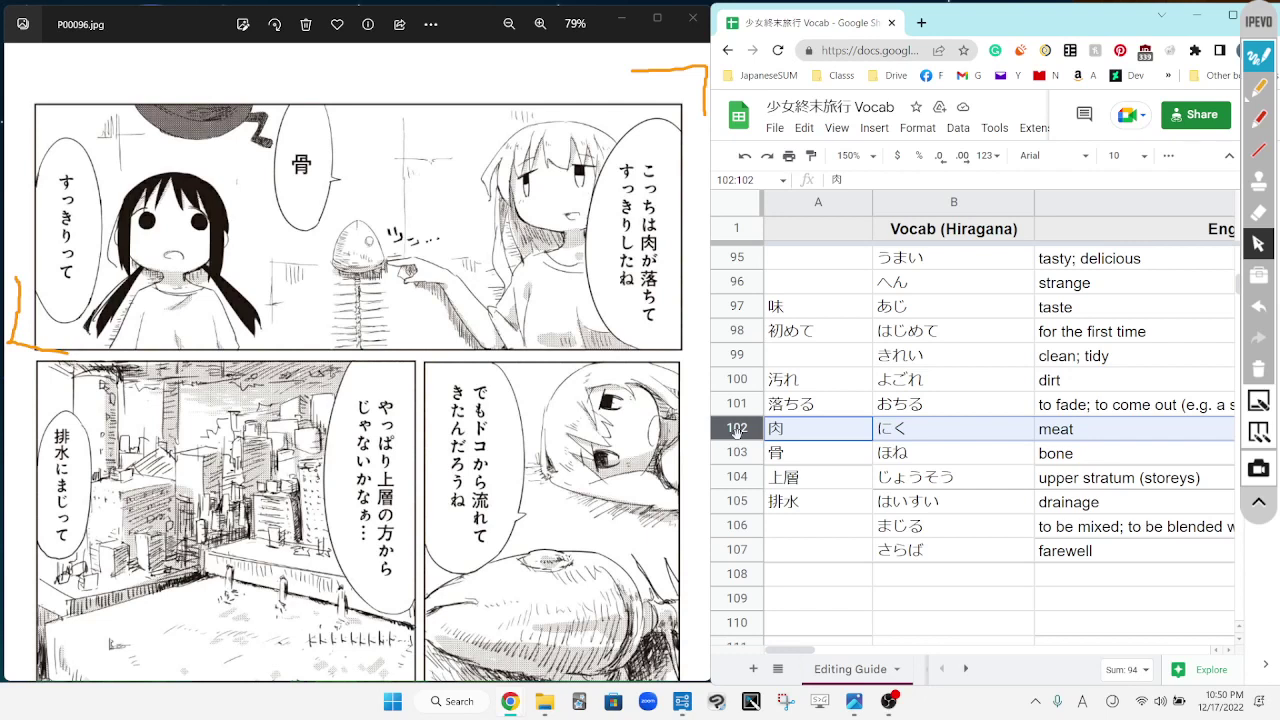
Step: Circle the こっち bubble in orange, link it to the fish, then erase it
click(1254, 92)
mouse_move(672, 204)
mouse_down()
mouse_move(664, 214)
mouse_move(630, 180)
mouse_move(675, 150)
mouse_move(679, 189)
mouse_move(381, 226)
mouse_move(405, 236)
mouse_move(360, 212)
mouse_move(338, 270)
mouse_move(391, 218)
mouse_up()
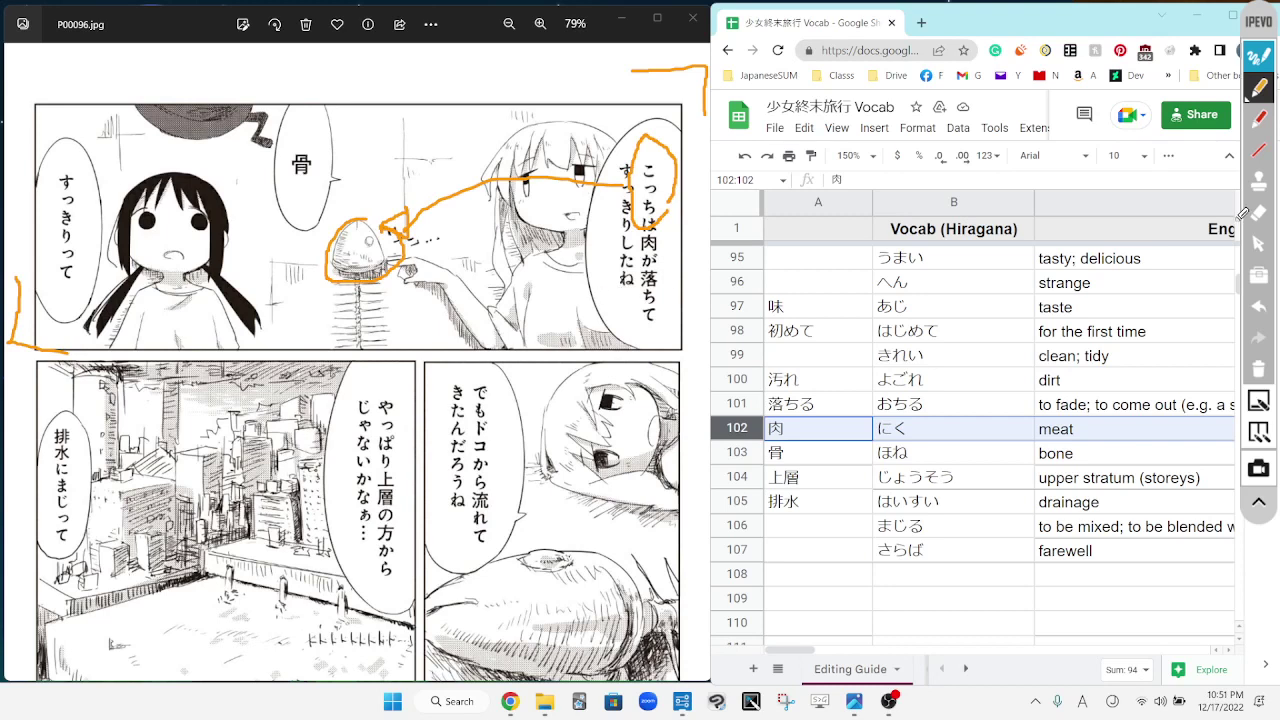
click(1252, 212)
click(400, 221)
drag(663, 229, 655, 152)
Step: Circle 骨 in its speech bubble in orange, then erase the loop
click(1257, 88)
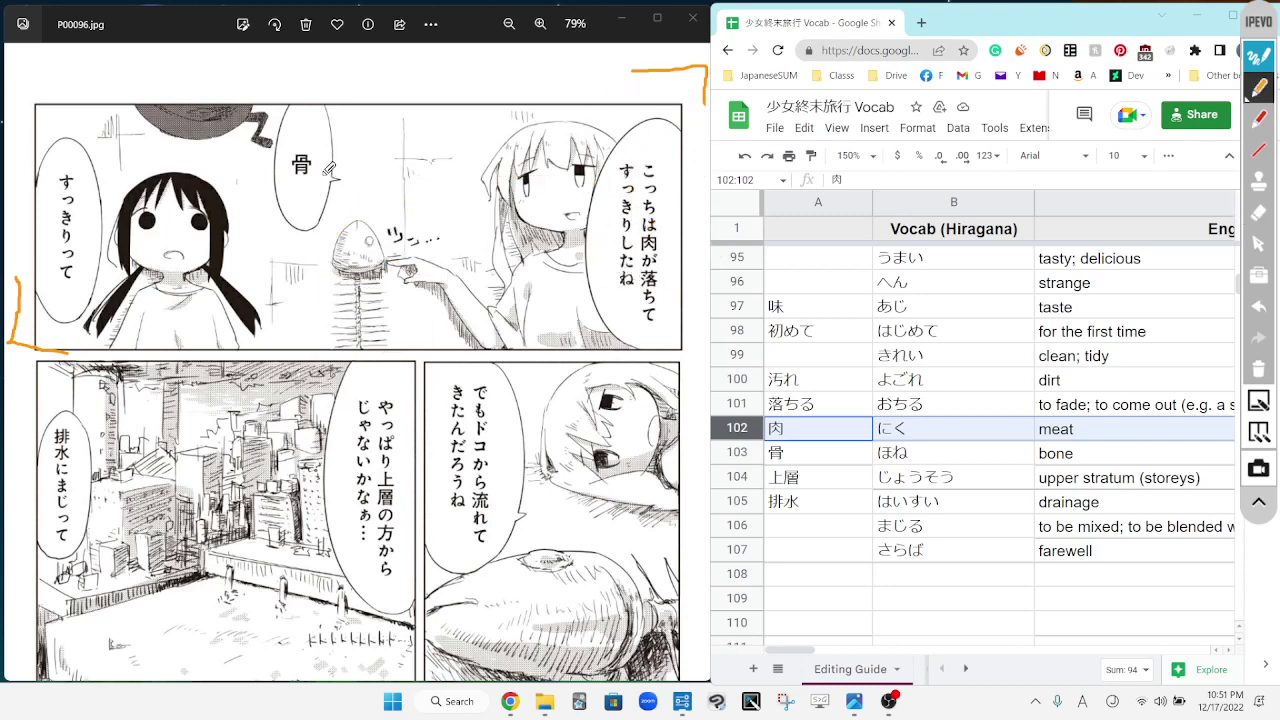
mouse_move(322, 177)
mouse_down()
mouse_move(290, 191)
mouse_move(316, 114)
mouse_move(346, 156)
mouse_move(330, 172)
mouse_up()
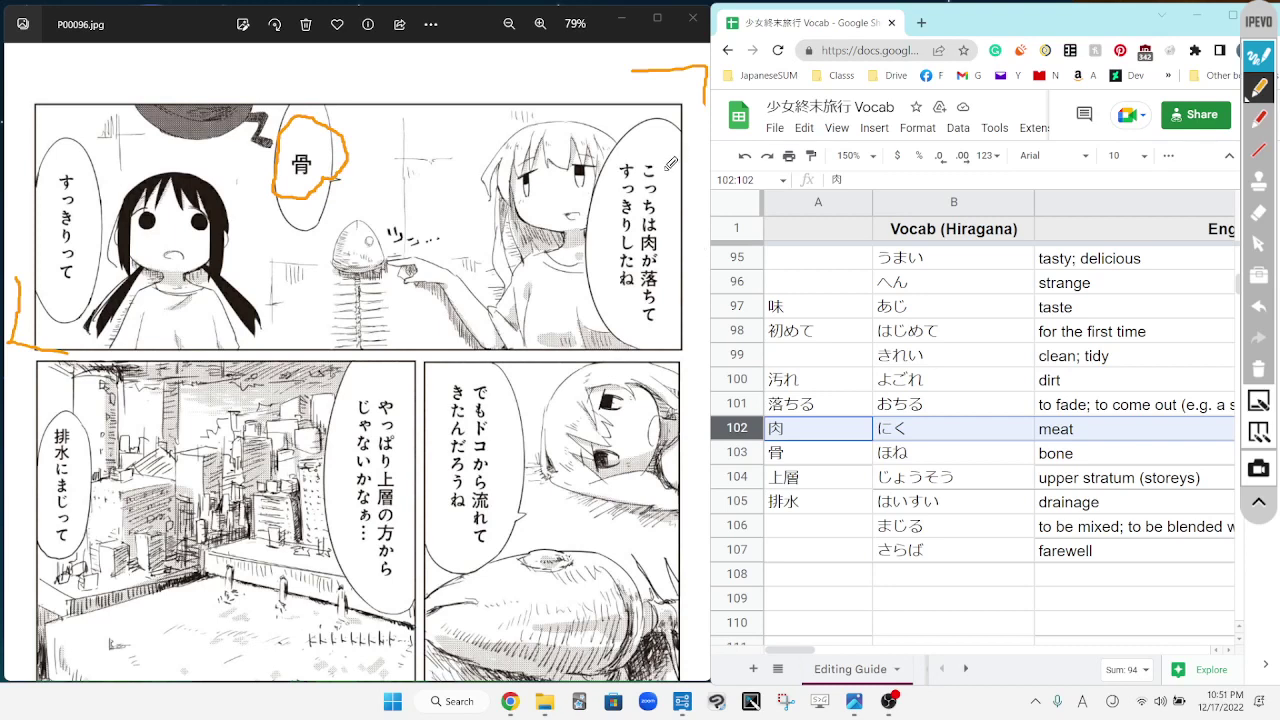
click(1260, 212)
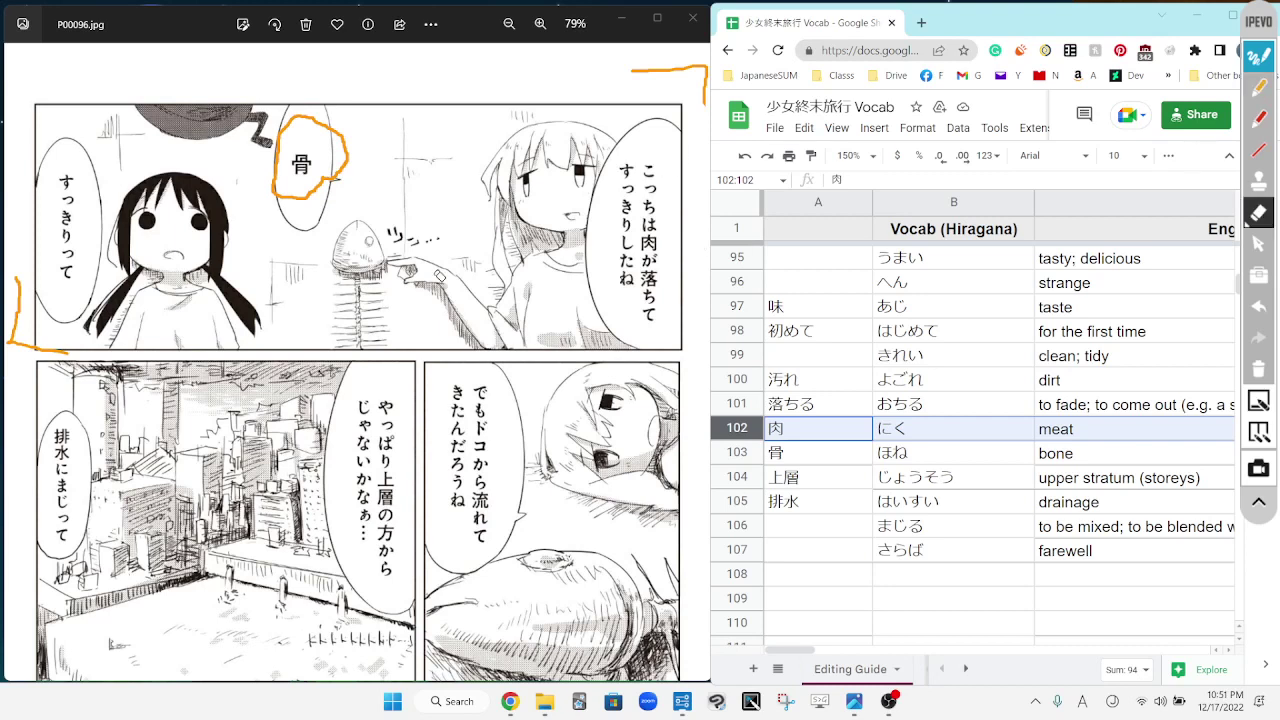
click(307, 177)
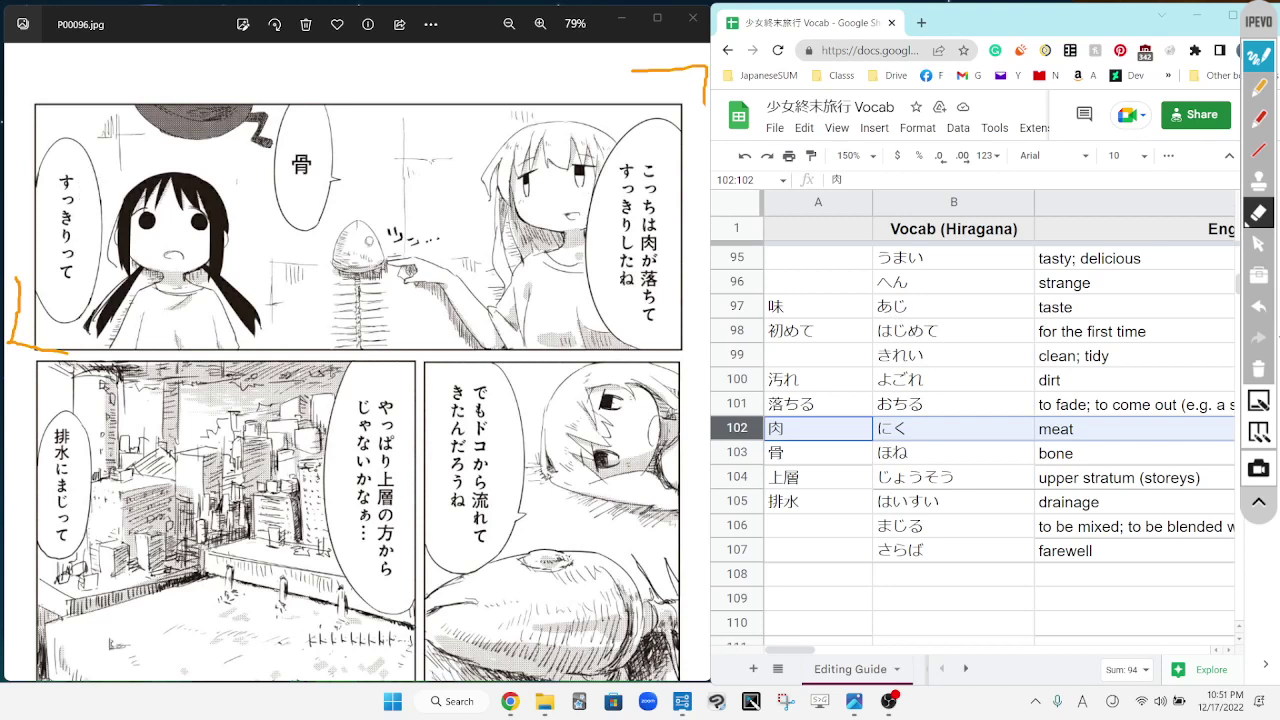
click(1258, 243)
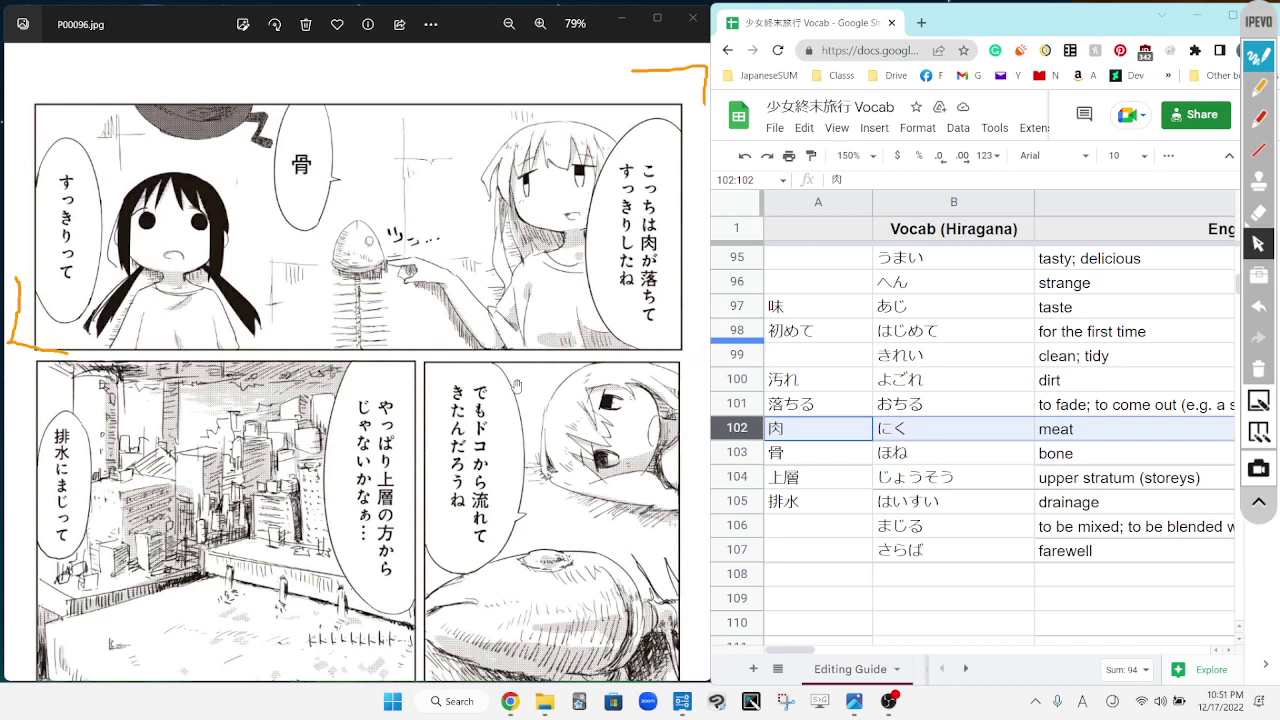
Step: Mark beside すっきりって and the こっち bubble in orange, then erase both strokes
click(1262, 92)
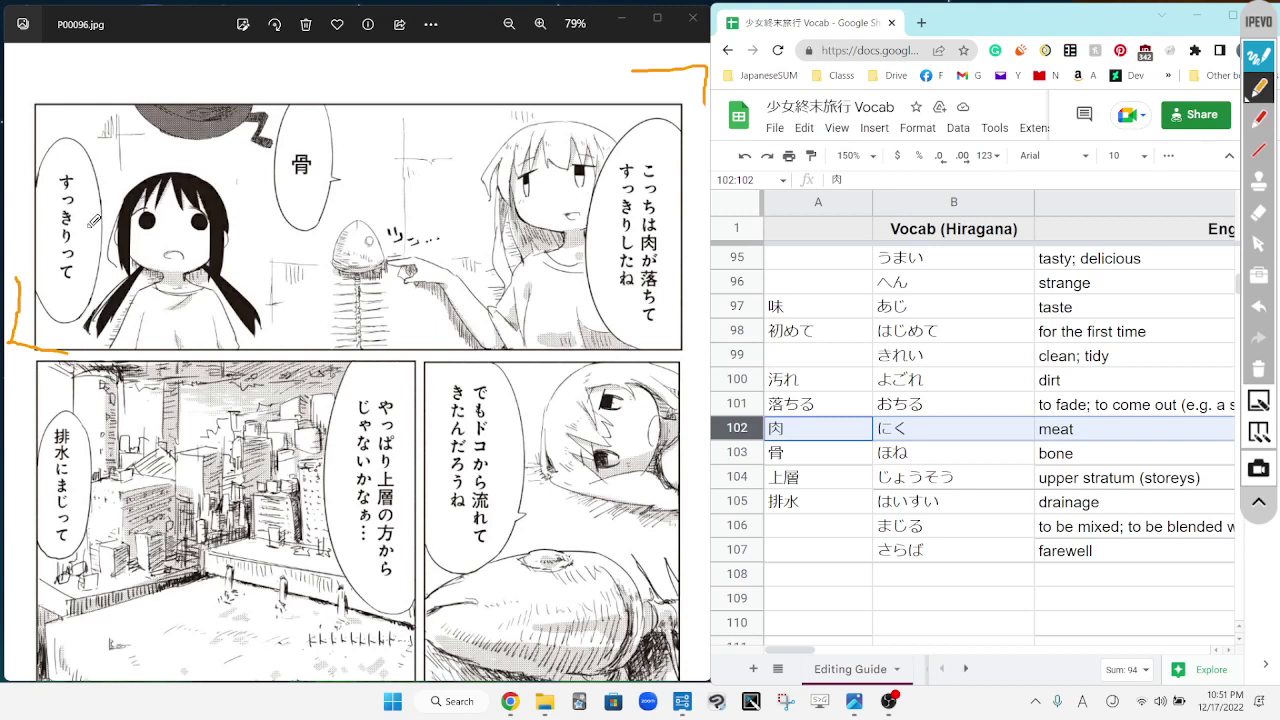
mouse_move(301, 263)
mouse_down()
mouse_move(270, 325)
mouse_move(366, 330)
mouse_move(386, 312)
mouse_move(393, 333)
mouse_up()
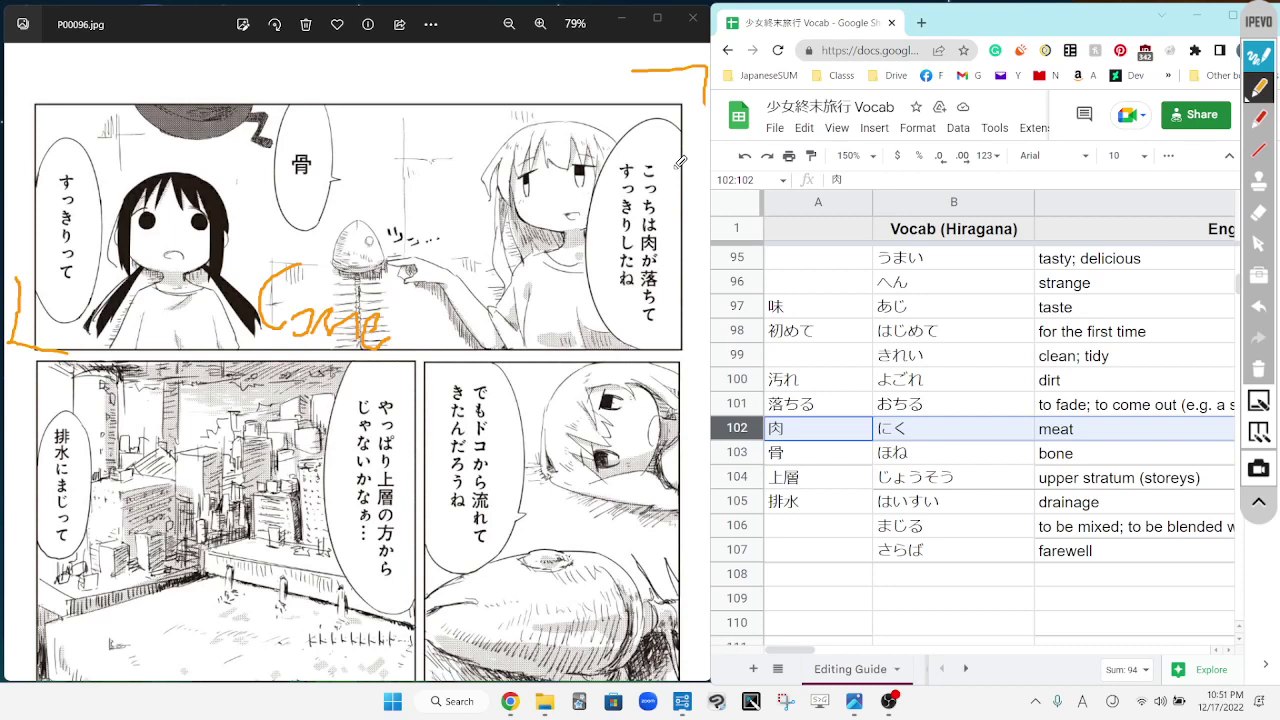
drag(611, 166, 621, 235)
click(1258, 212)
drag(110, 314, 205, 211)
mouse_move(568, 117)
mouse_down()
mouse_move(686, 129)
mouse_move(628, 212)
mouse_up()
Step: Pan P00096 down to bring the drainage and city panels into view
click(1260, 242)
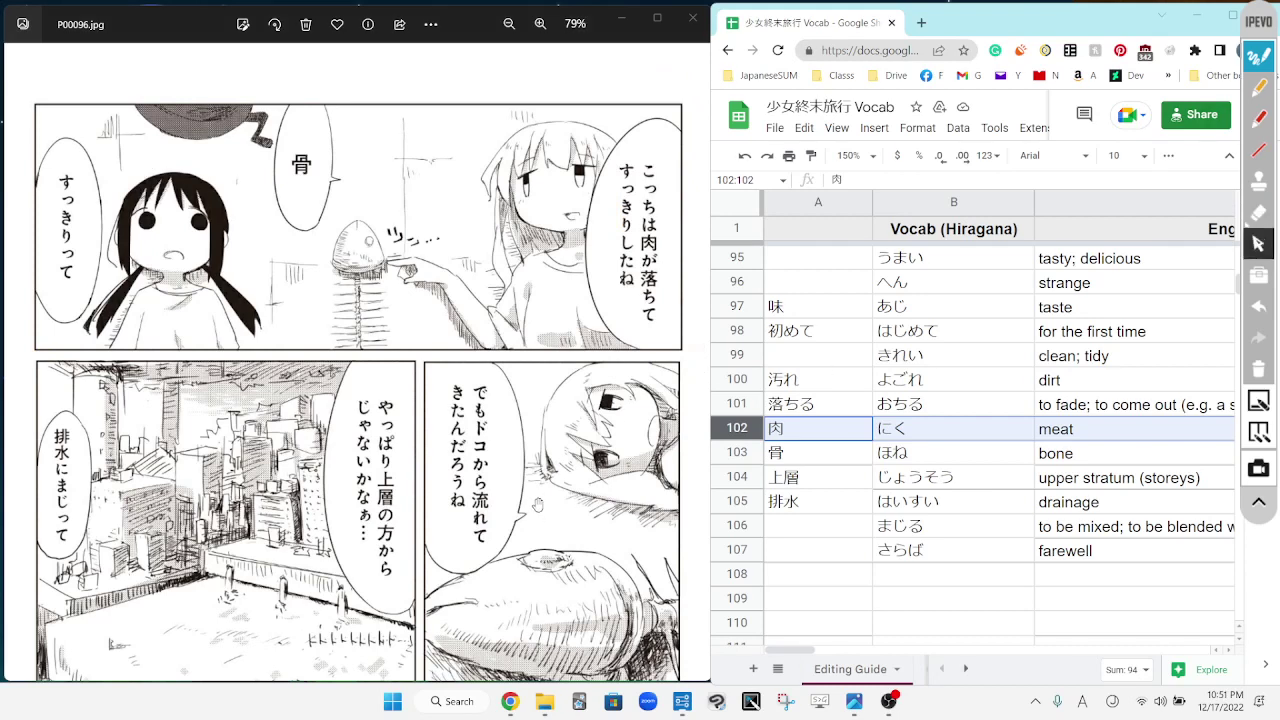
scroll(537, 505, down, 2)
drag(535, 489, 540, 464)
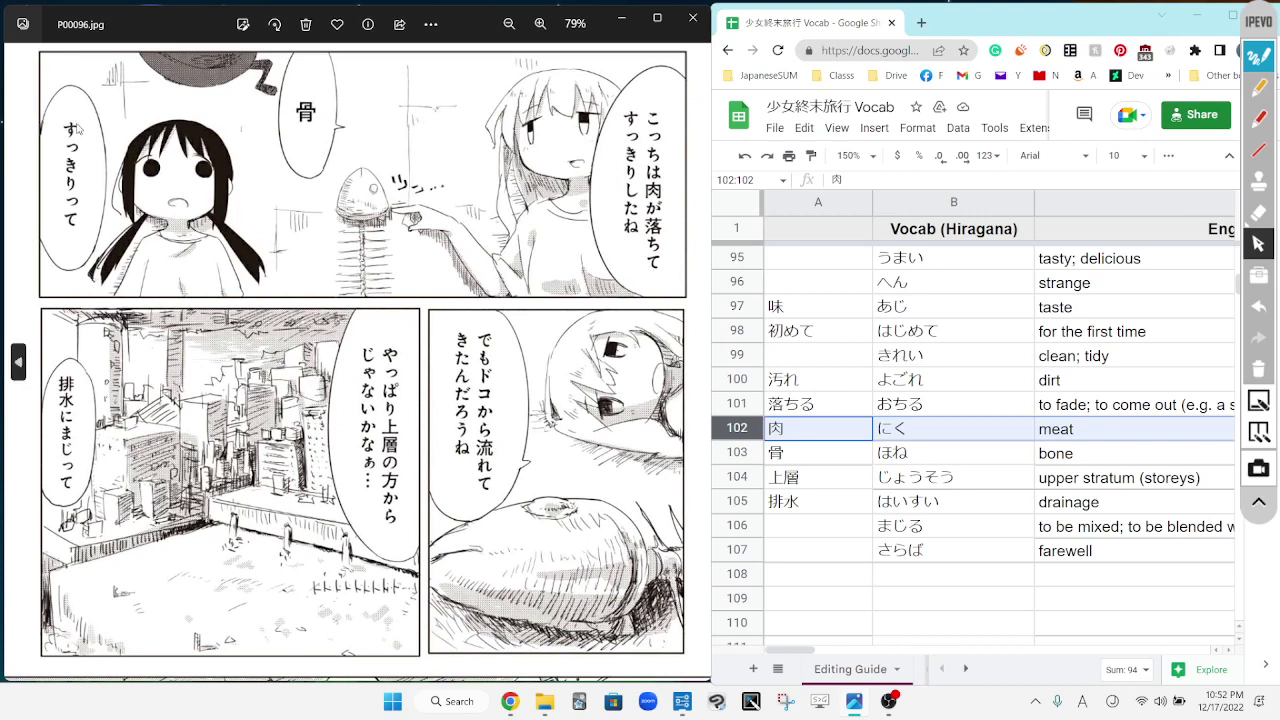
drag(243, 483, 241, 240)
click(1259, 88)
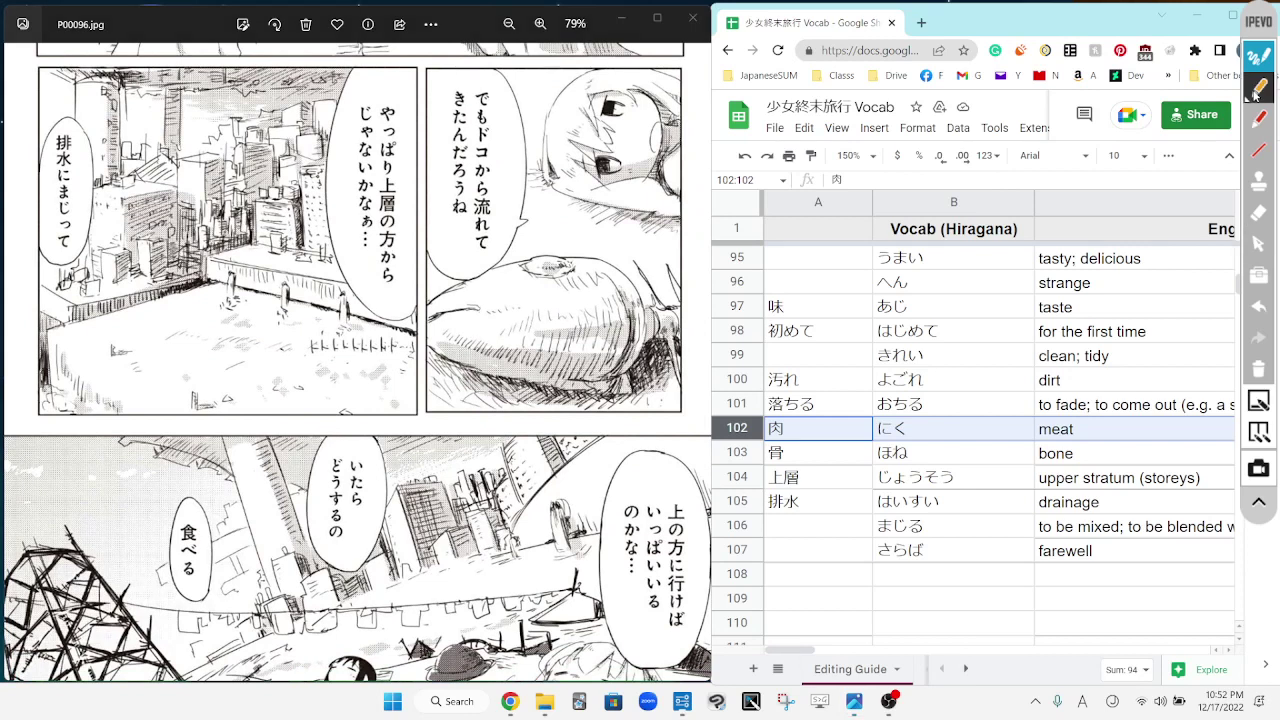
Step: Outline the middle panels in orange, trace the right panel's edge, then erase the underline
mouse_move(24, 385)
mouse_down()
mouse_move(25, 412)
mouse_move(425, 458)
mouse_move(696, 405)
mouse_move(678, 72)
mouse_move(508, 28)
mouse_move(417, 127)
mouse_up()
click(1259, 246)
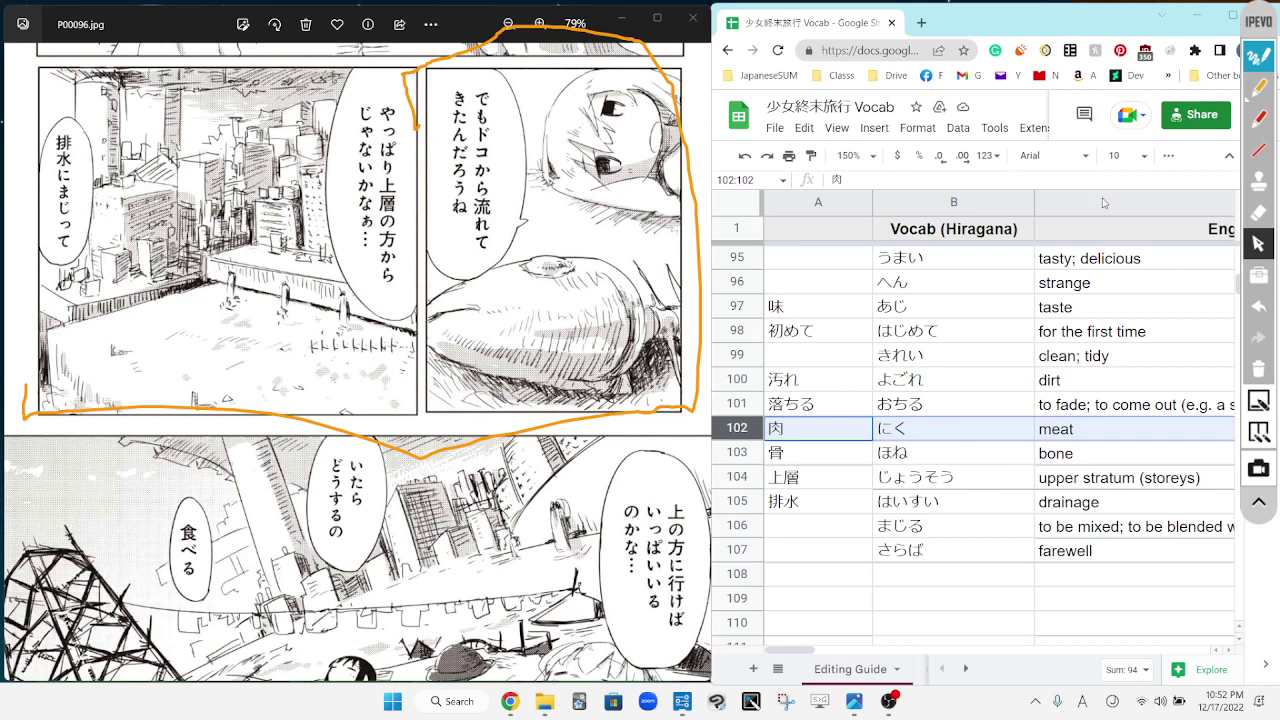
click(1258, 88)
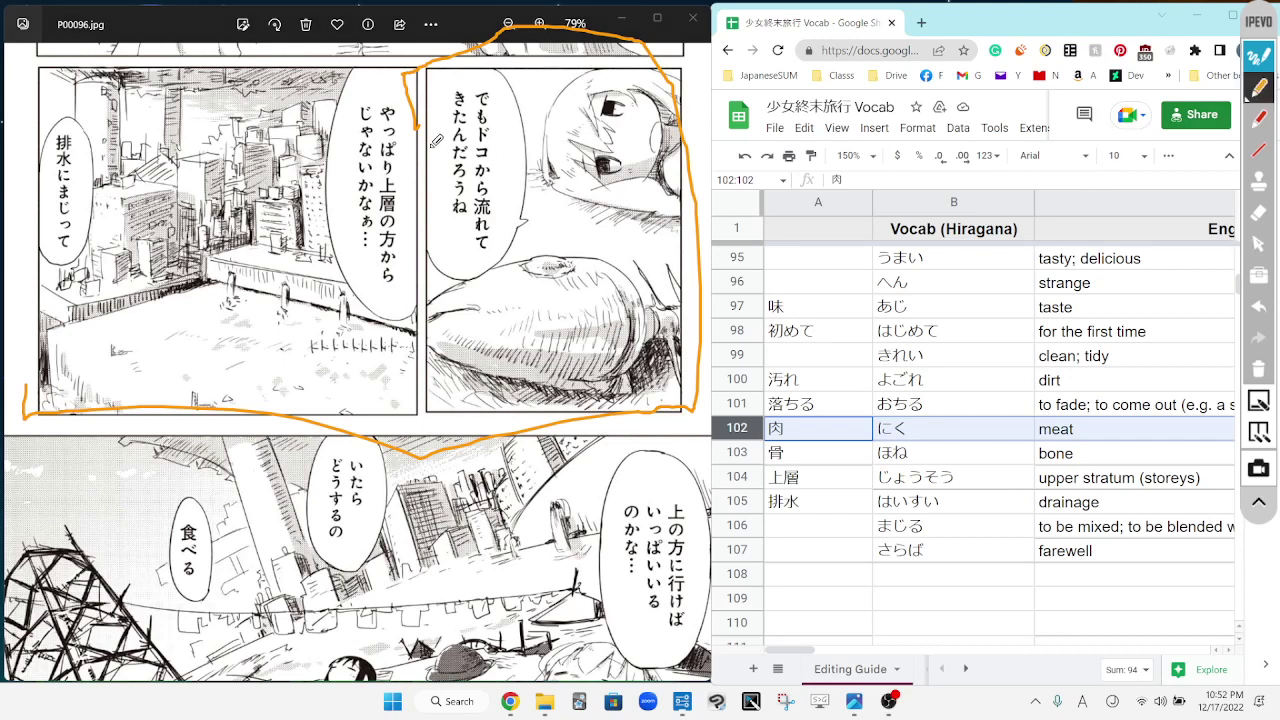
drag(430, 136, 435, 411)
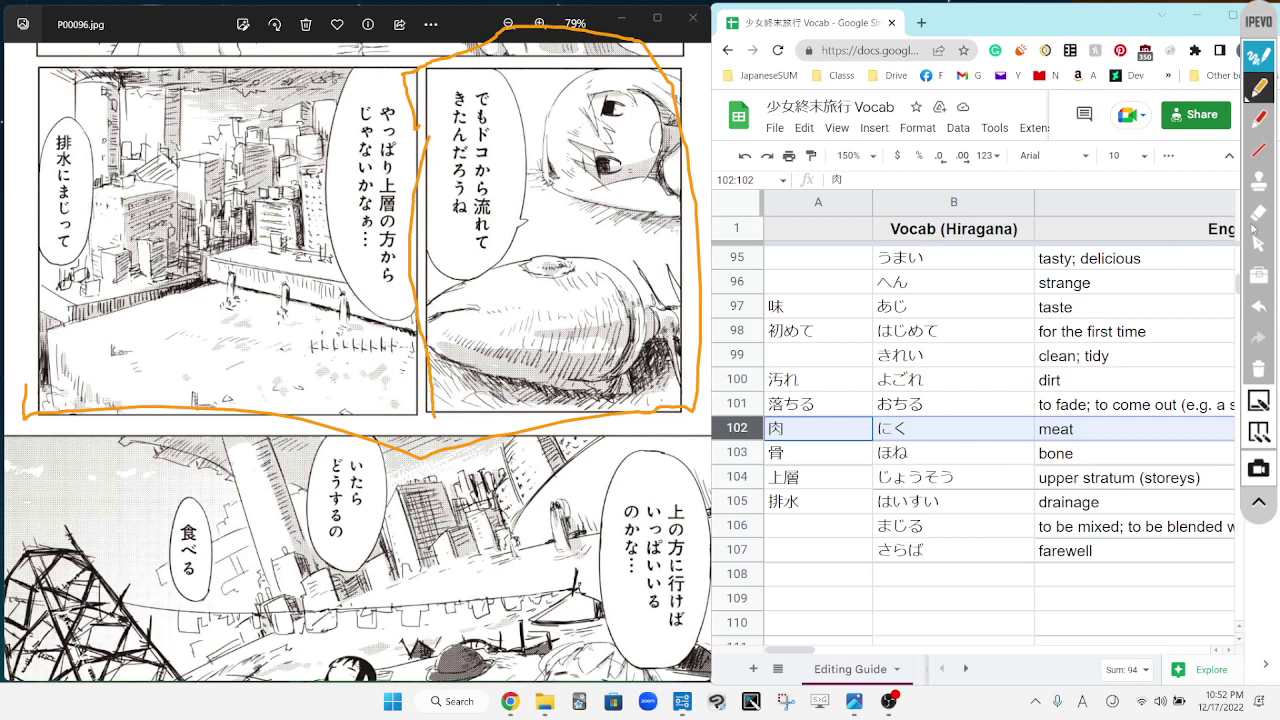
click(1258, 216)
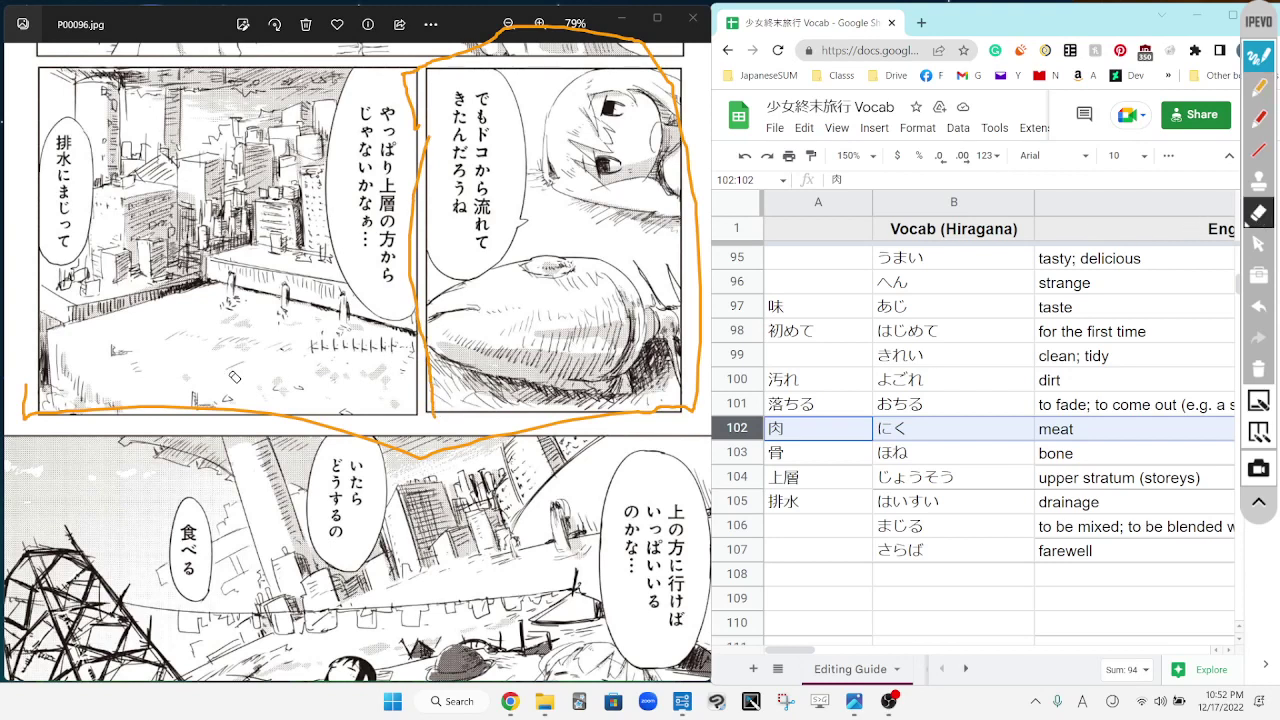
click(218, 434)
mouse_move(80, 419)
mouse_down()
mouse_move(413, 433)
mouse_move(419, 95)
mouse_up()
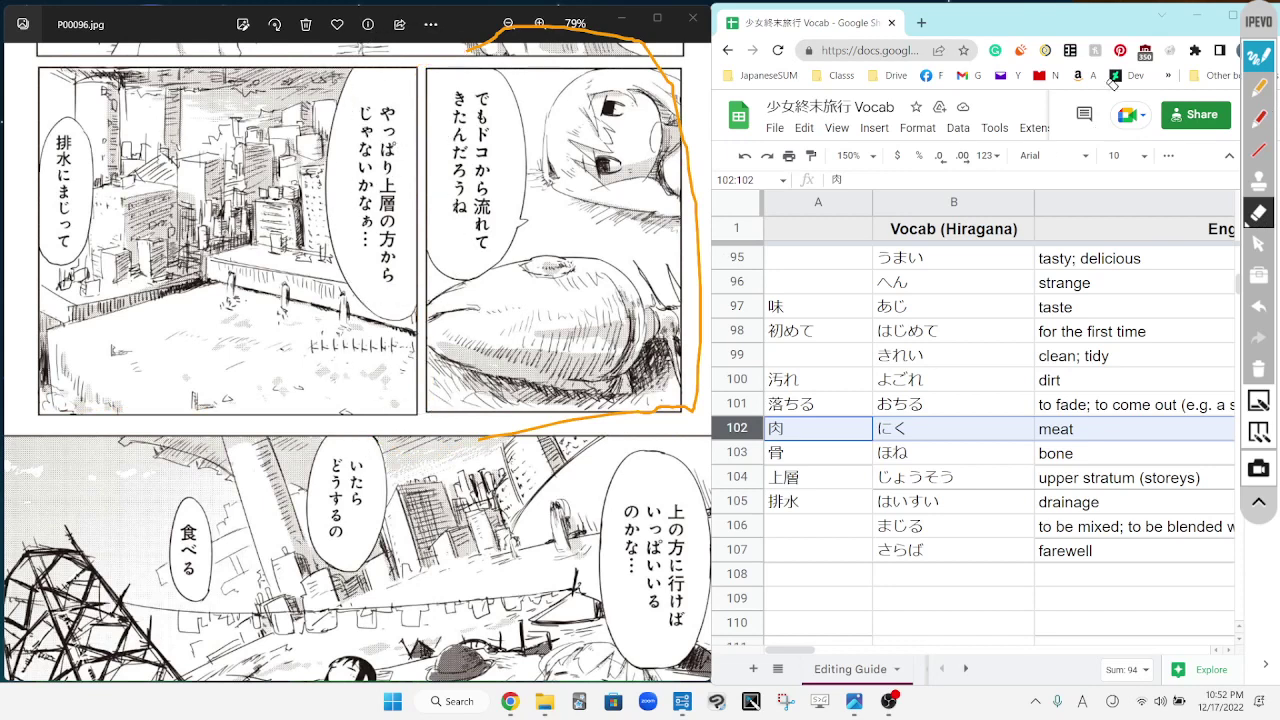
Step: Draw a short red line marking 上層 in the speech bubble
click(1260, 120)
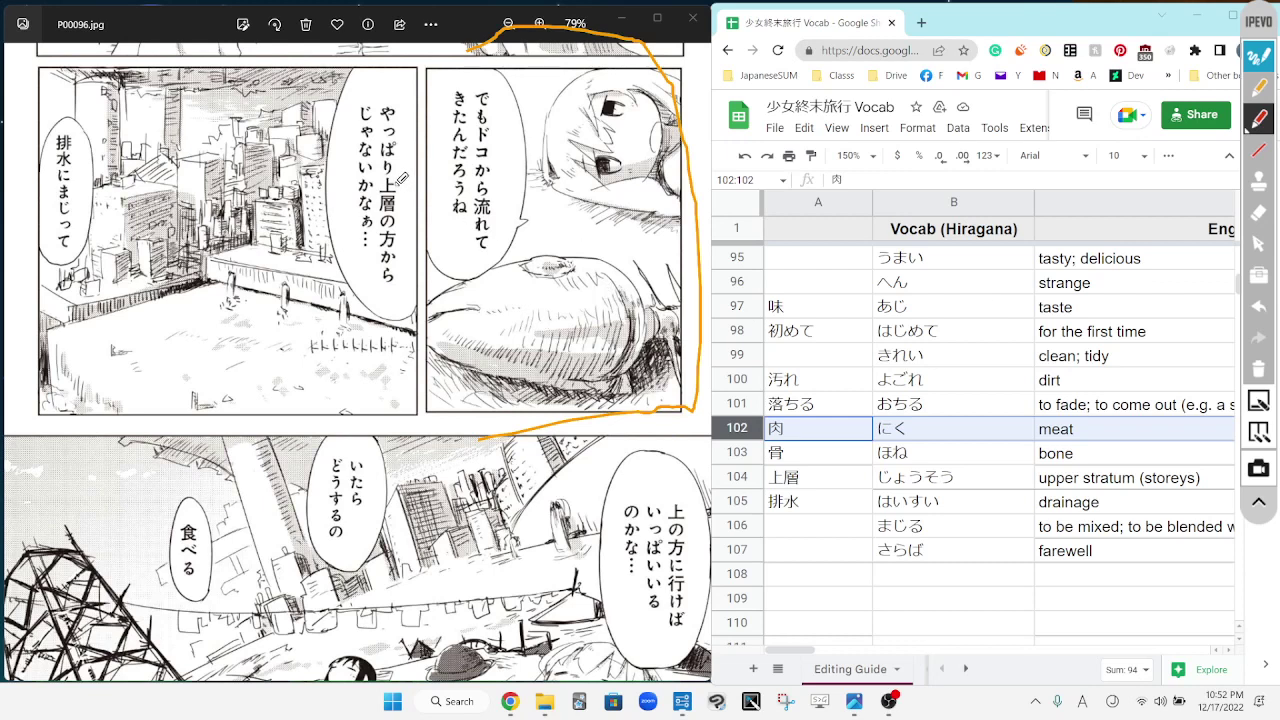
drag(401, 179, 400, 216)
click(1259, 243)
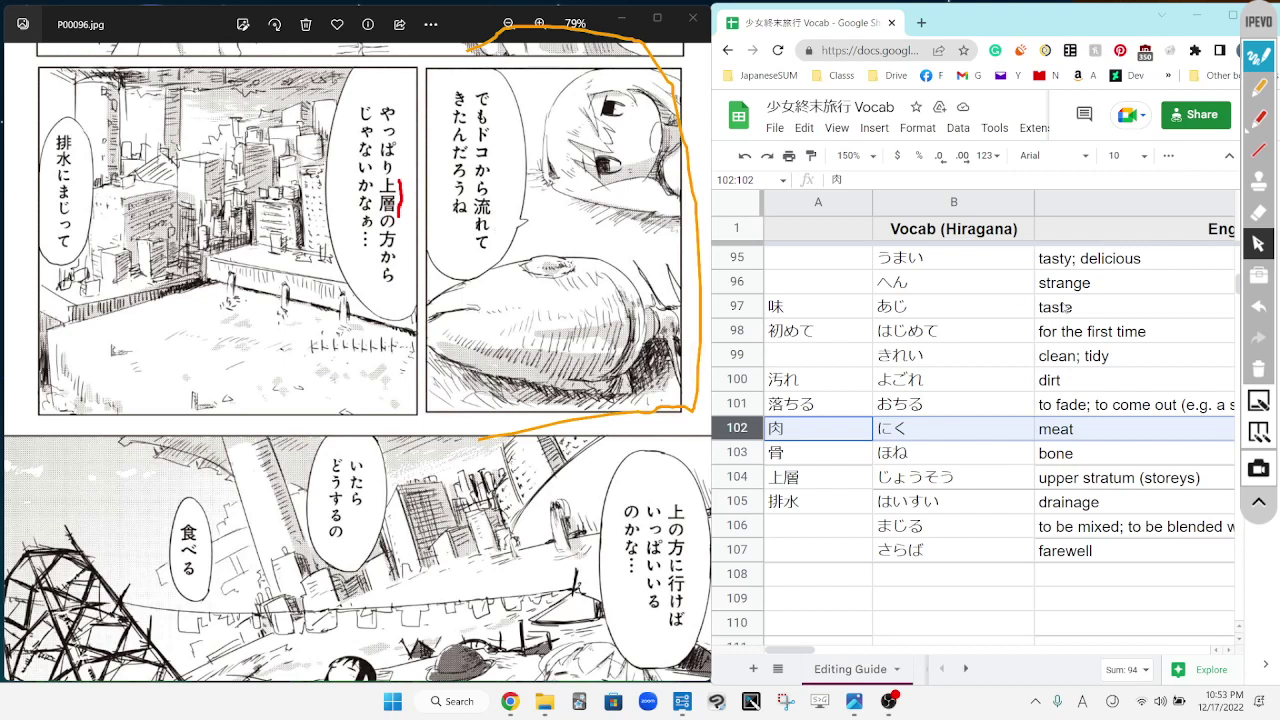
Step: Draw red lines beside きたんだろうね, from 上層 toward the vocab list, and around the top panel
click(1262, 120)
drag(451, 143, 452, 196)
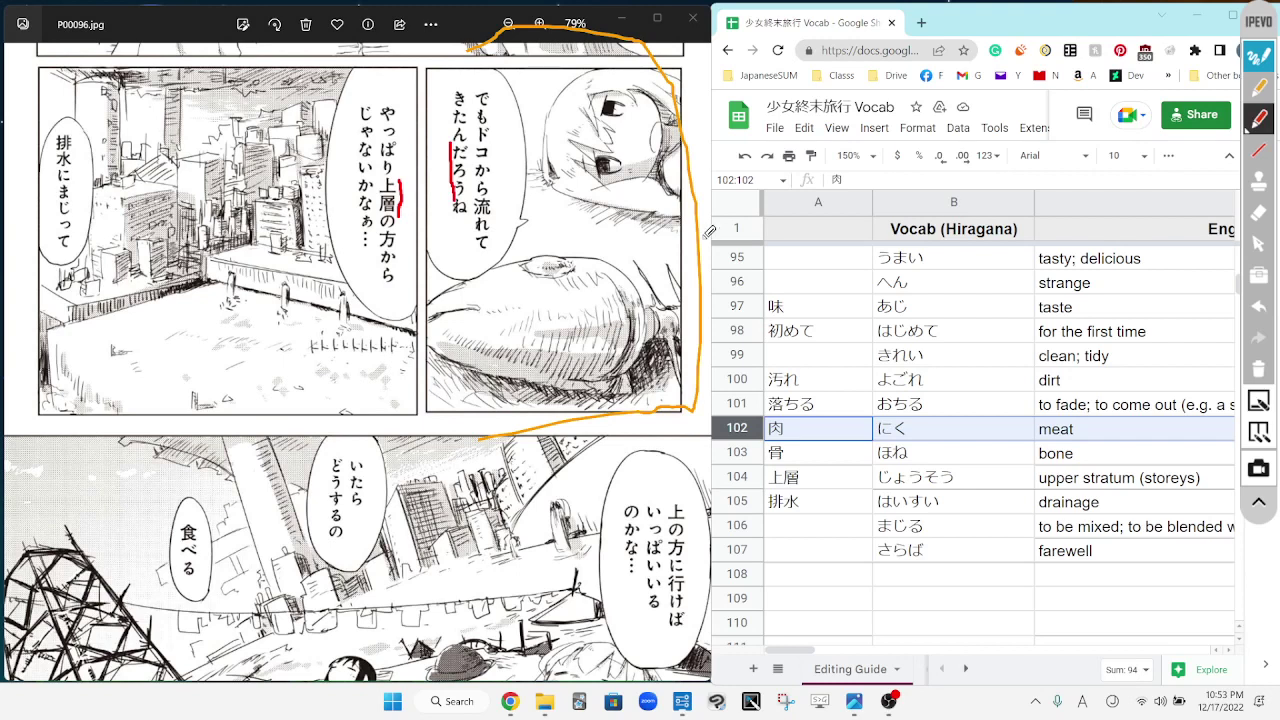
mouse_move(399, 182)
mouse_down()
mouse_move(401, 198)
mouse_move(565, 272)
mouse_move(800, 345)
mouse_move(918, 408)
mouse_move(940, 447)
mouse_up()
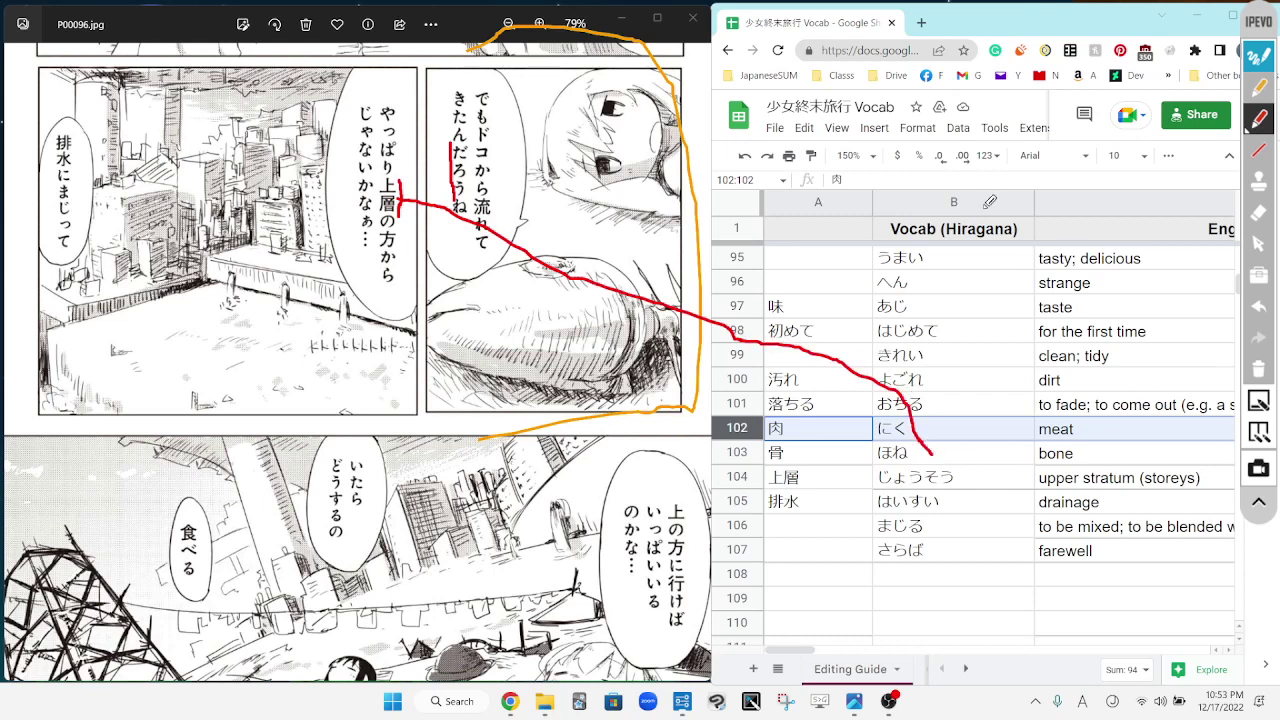
mouse_move(37, 70)
mouse_down()
mouse_move(130, 52)
mouse_move(432, 96)
mouse_move(110, 92)
mouse_up()
Step: Erase the red loop over the top panel and the line crossing the spreadsheet
click(1256, 214)
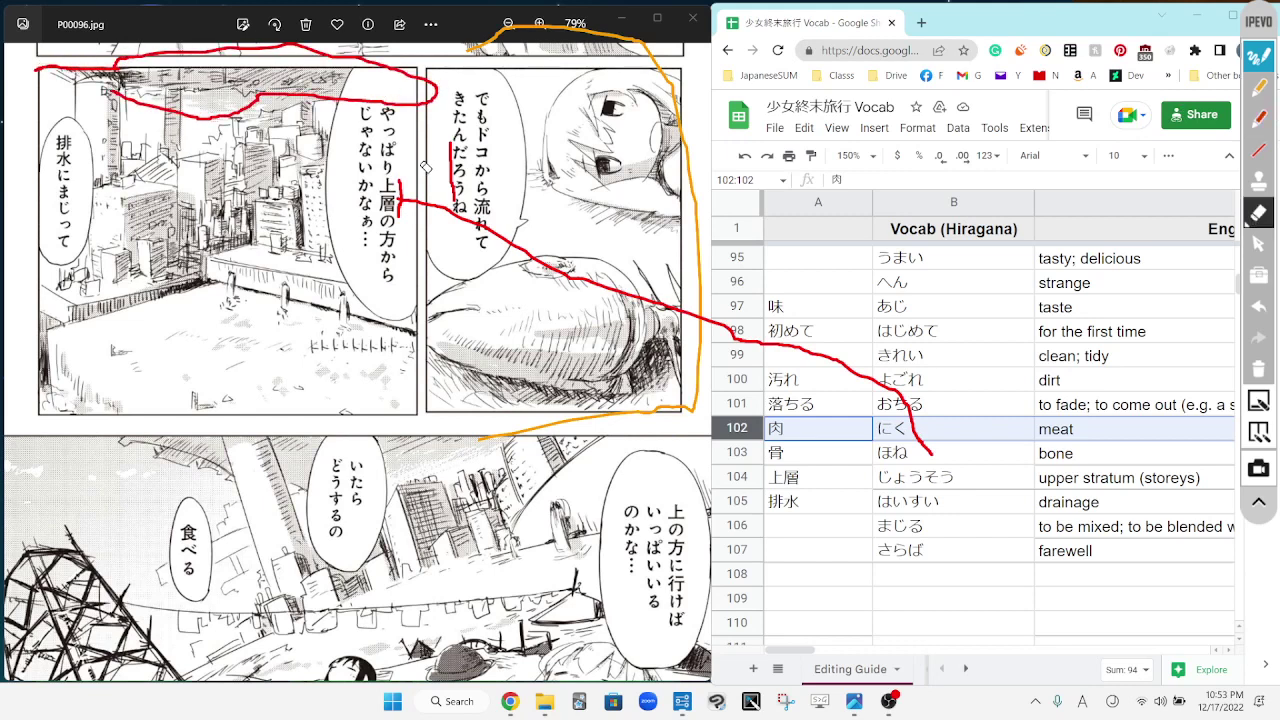
mouse_move(250, 85)
mouse_down()
mouse_move(140, 80)
mouse_move(440, 98)
mouse_move(470, 180)
mouse_move(631, 304)
mouse_up()
mouse_move(938, 441)
mouse_down()
mouse_move(772, 318)
mouse_move(700, 320)
mouse_up()
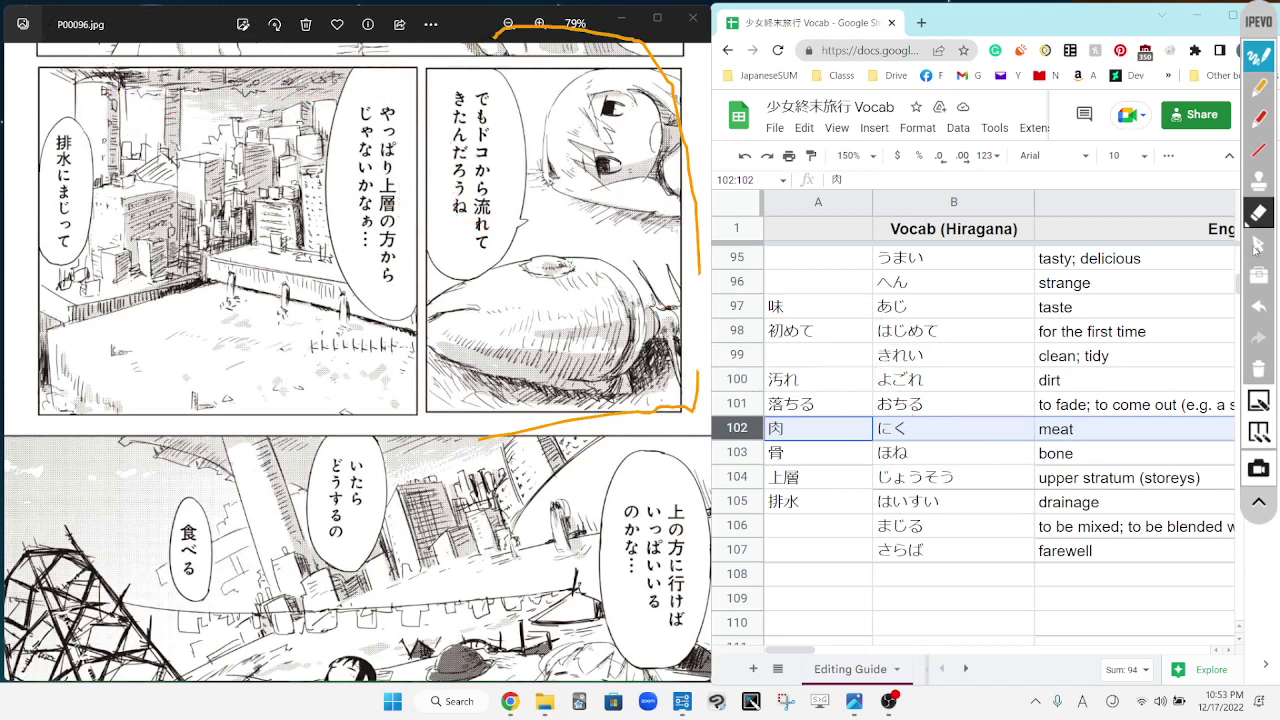
Step: Select vocab rows 104 上層, 105 排水 and 106 まじる in turn
click(1258, 243)
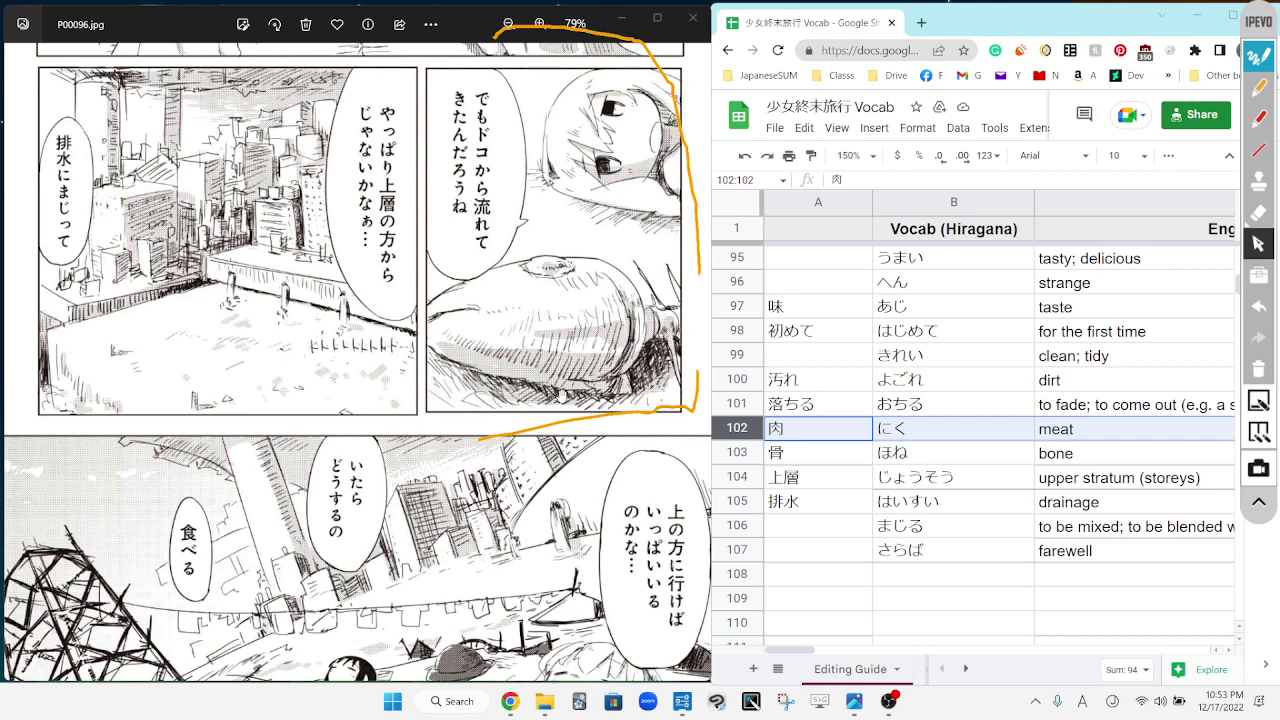
click(1259, 118)
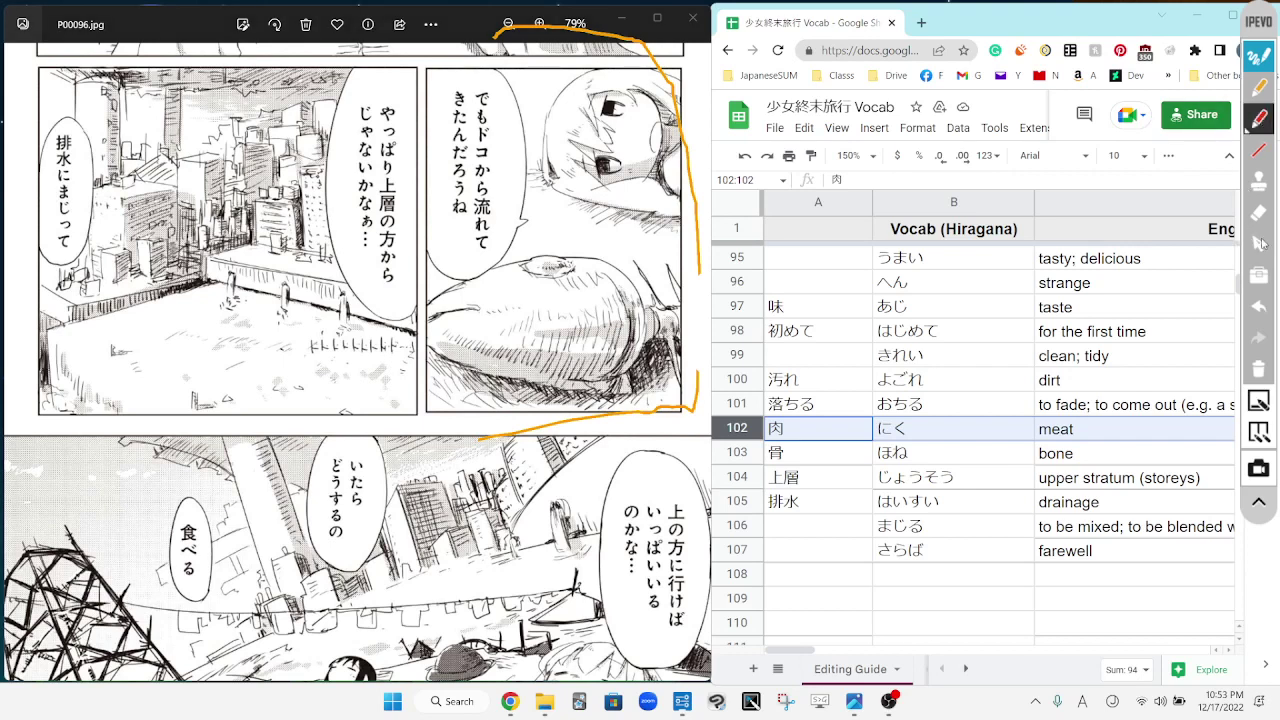
click(1259, 243)
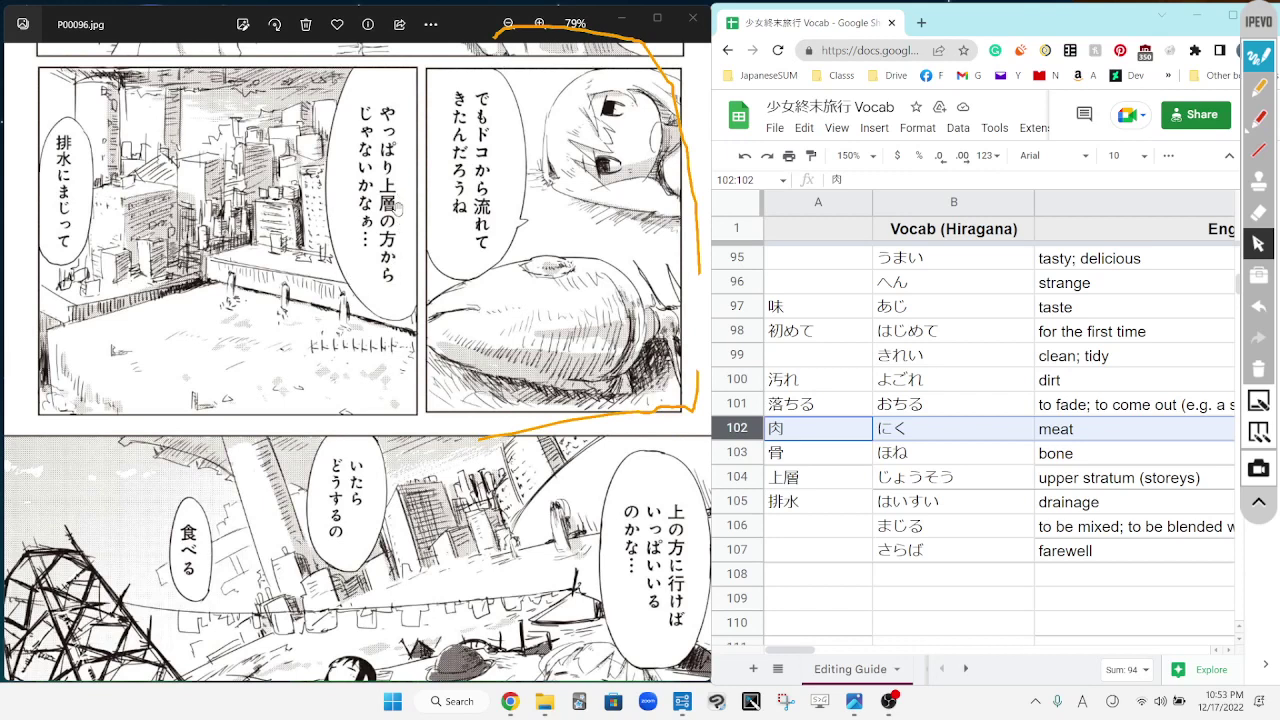
click(733, 477)
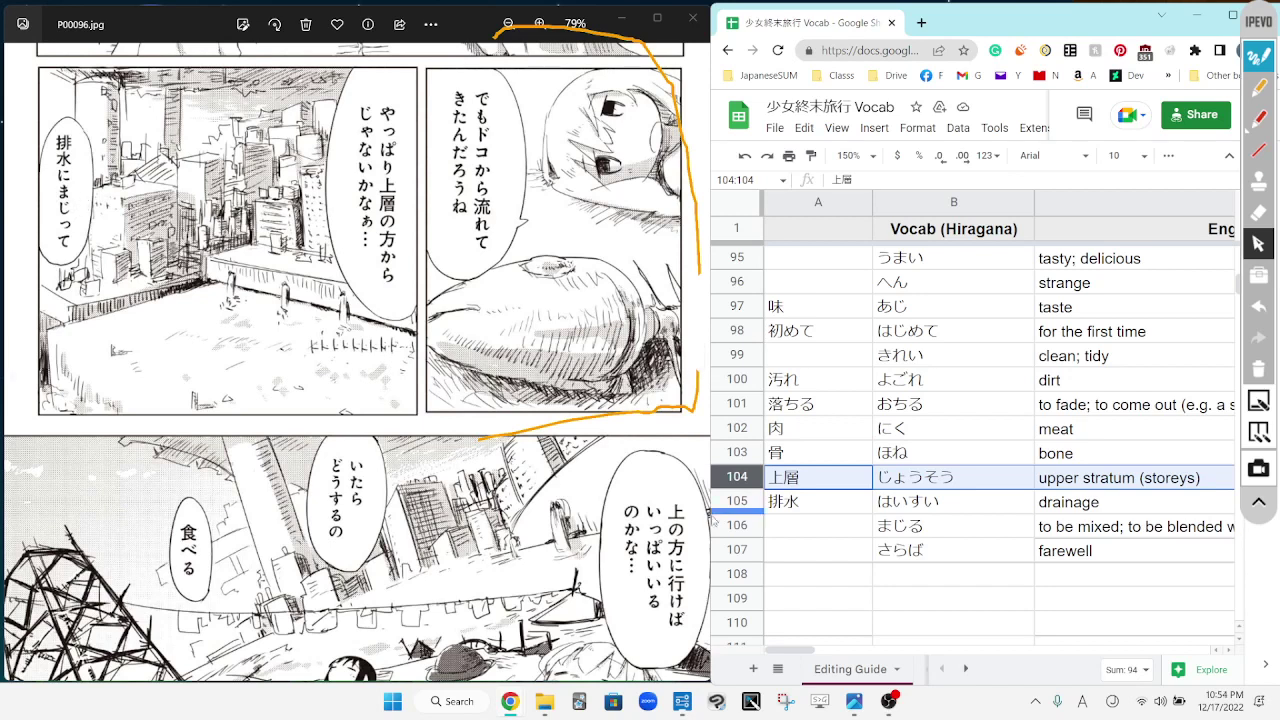
click(737, 501)
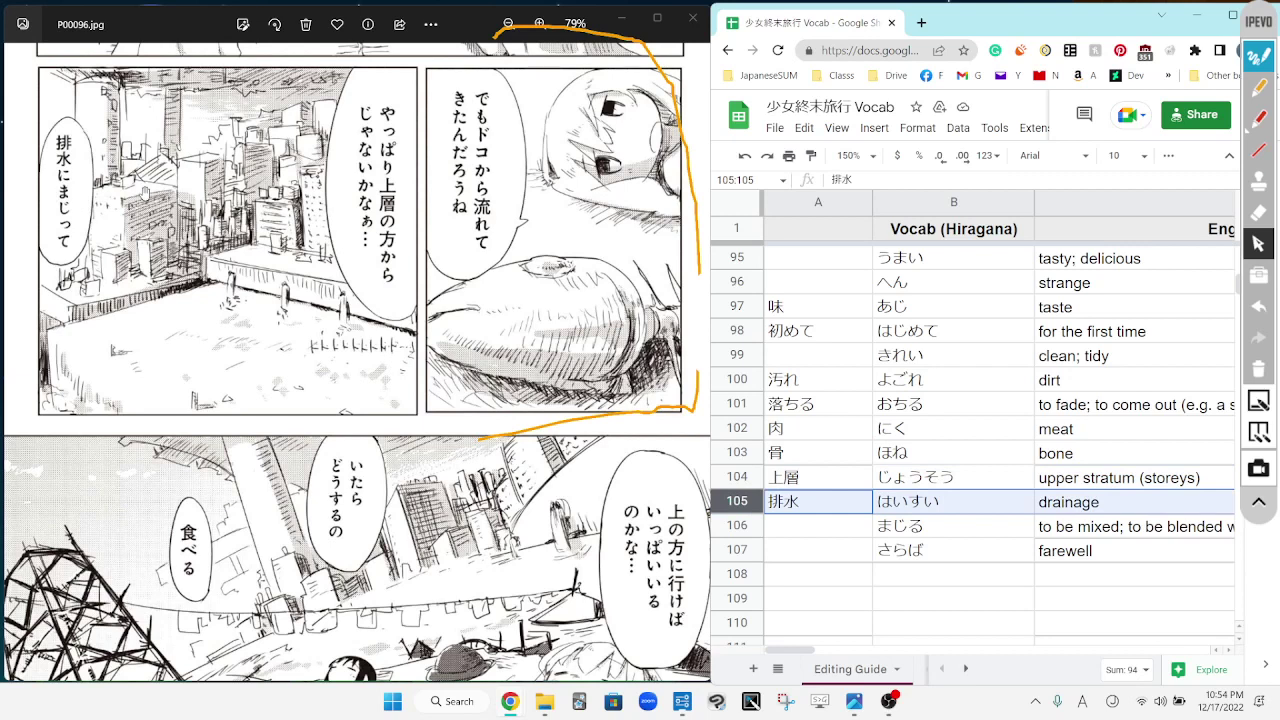
click(743, 528)
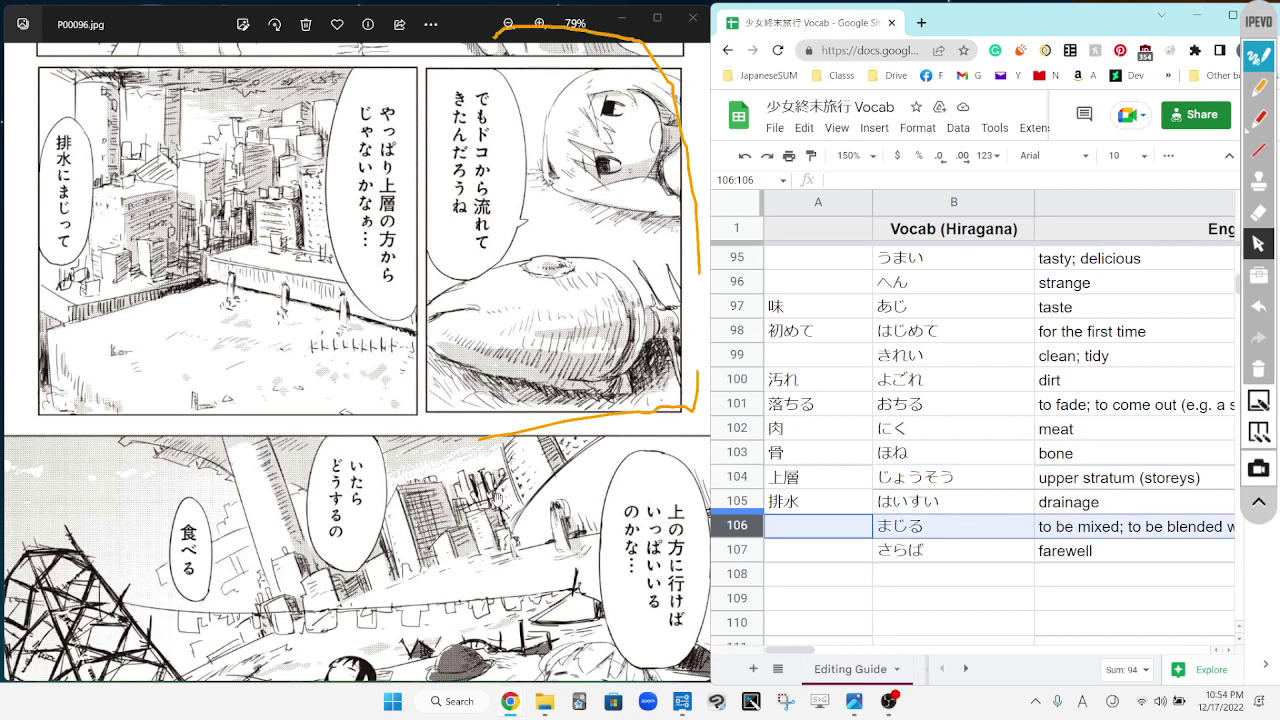
Step: Clear all annotations, bracket the bottom panel's corners in orange, and select row 107, さらば
scroll(433, 602, down, 5)
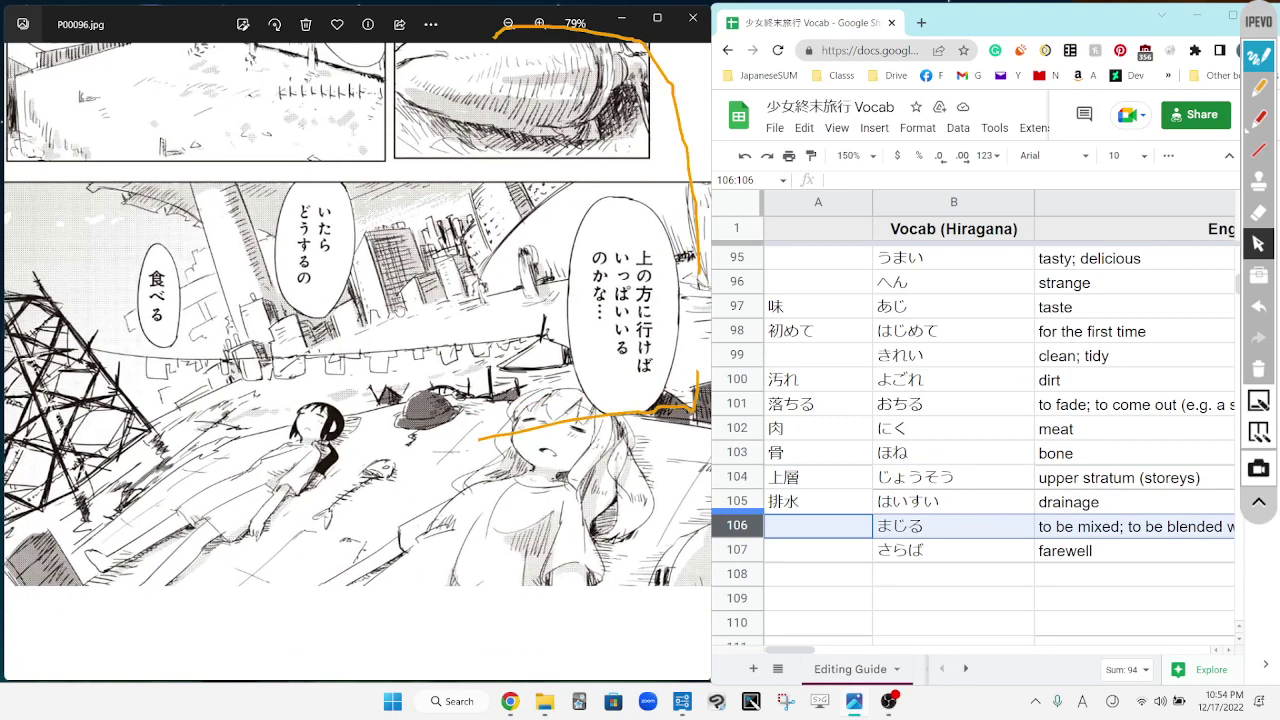
click(1258, 369)
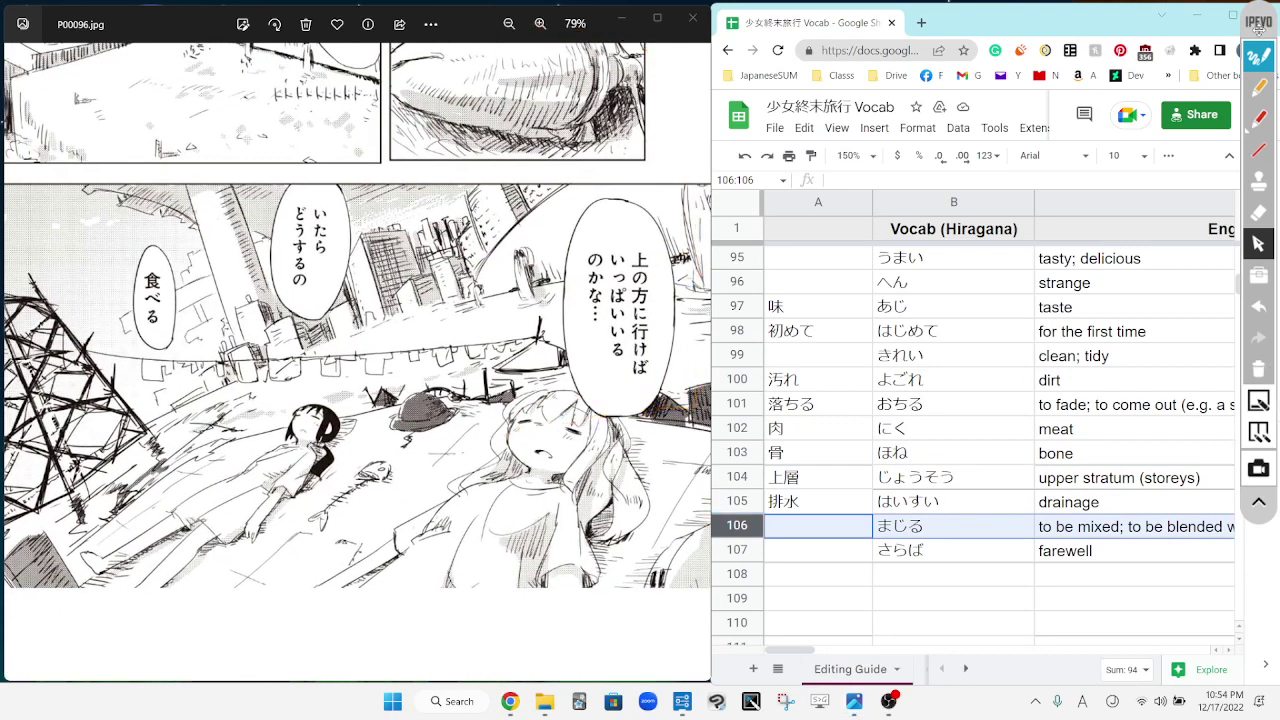
click(1258, 88)
mouse_move(594, 182)
mouse_down()
mouse_move(740, 170)
mouse_move(733, 200)
mouse_up()
mouse_move(95, 593)
mouse_down()
mouse_move(7, 554)
mouse_move(3, 522)
mouse_up()
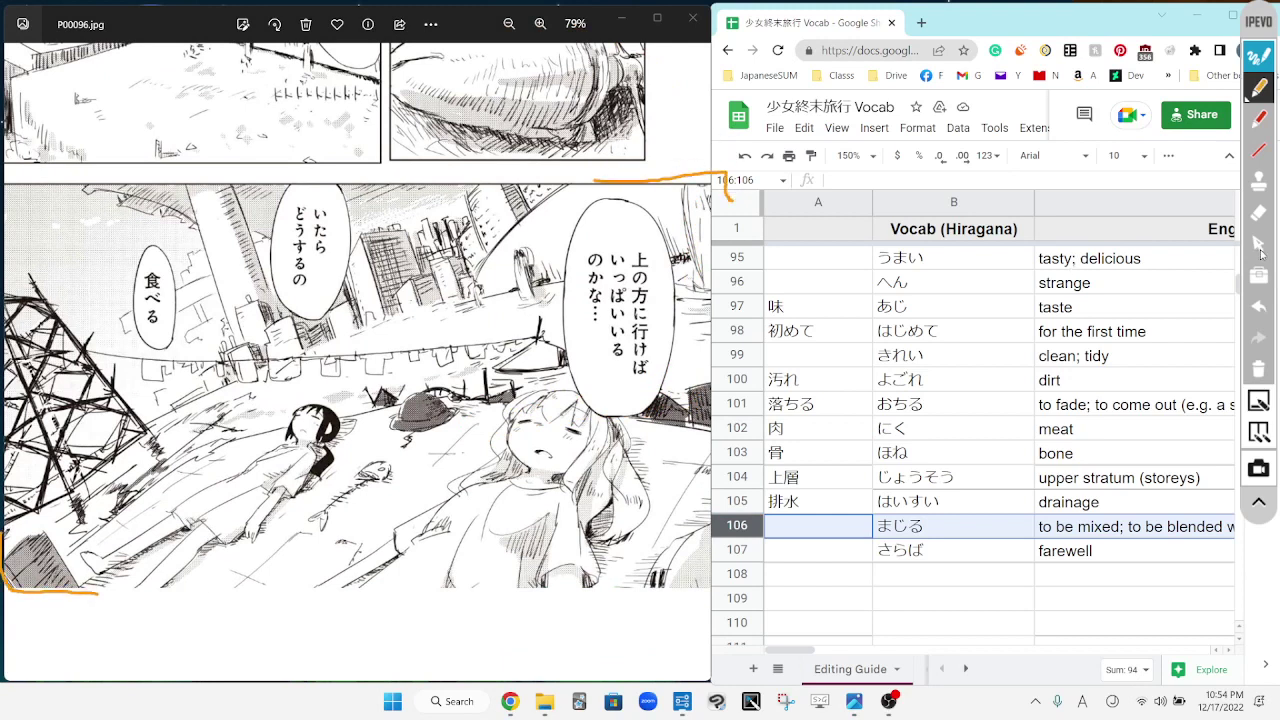
click(1259, 245)
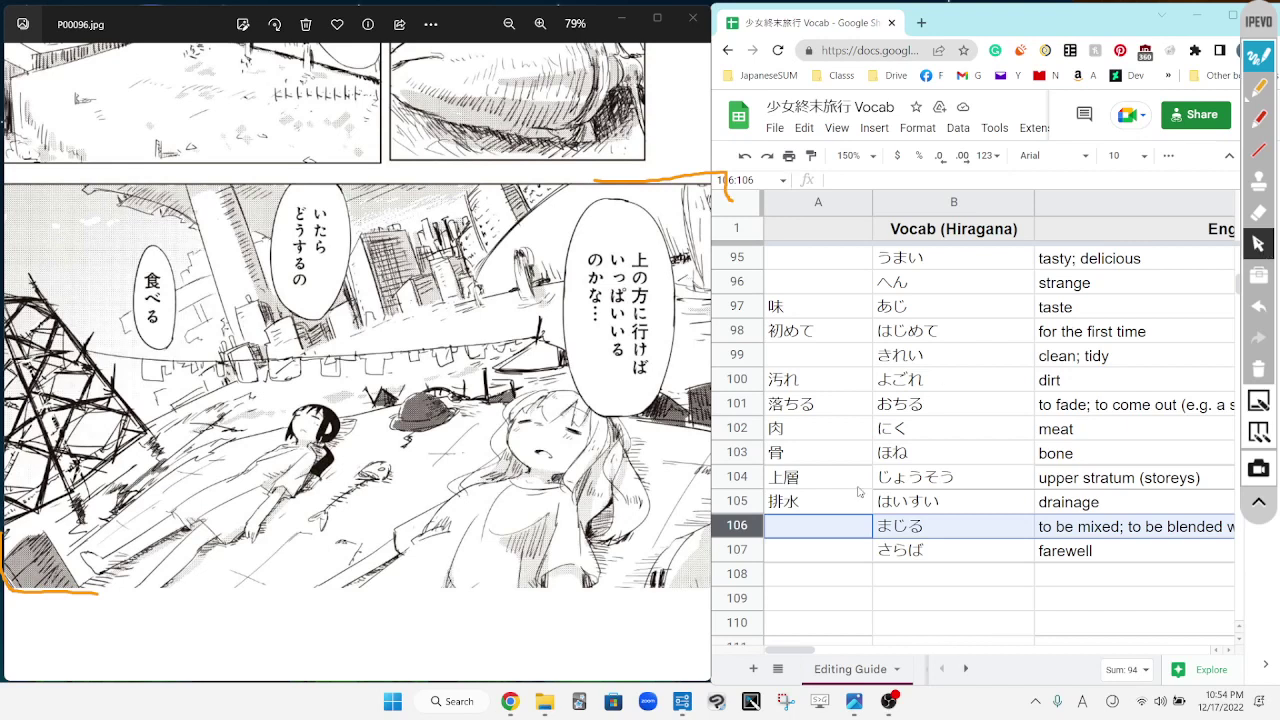
click(796, 557)
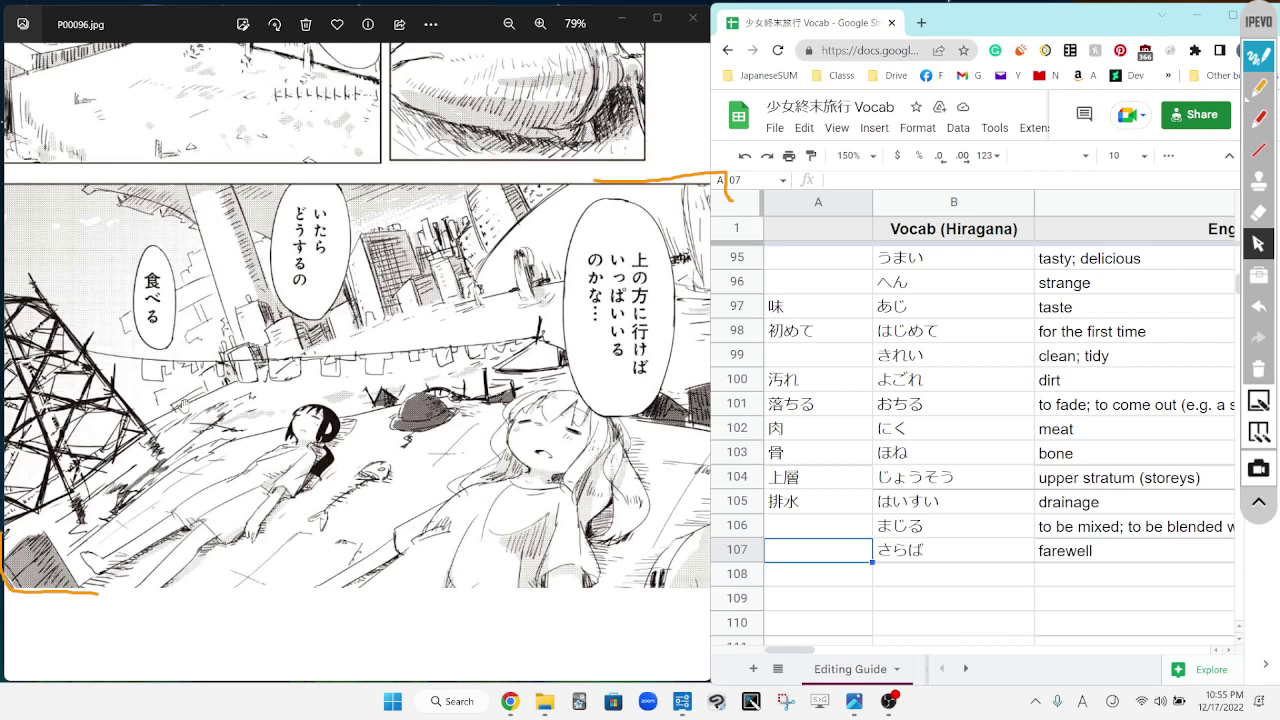
Step: Turn to page P00097.jpg, circle the two girls in orange, then erase the leftover mark
scroll(183, 405, down, 3)
key(Right)
scroll(380, 580, up, 3)
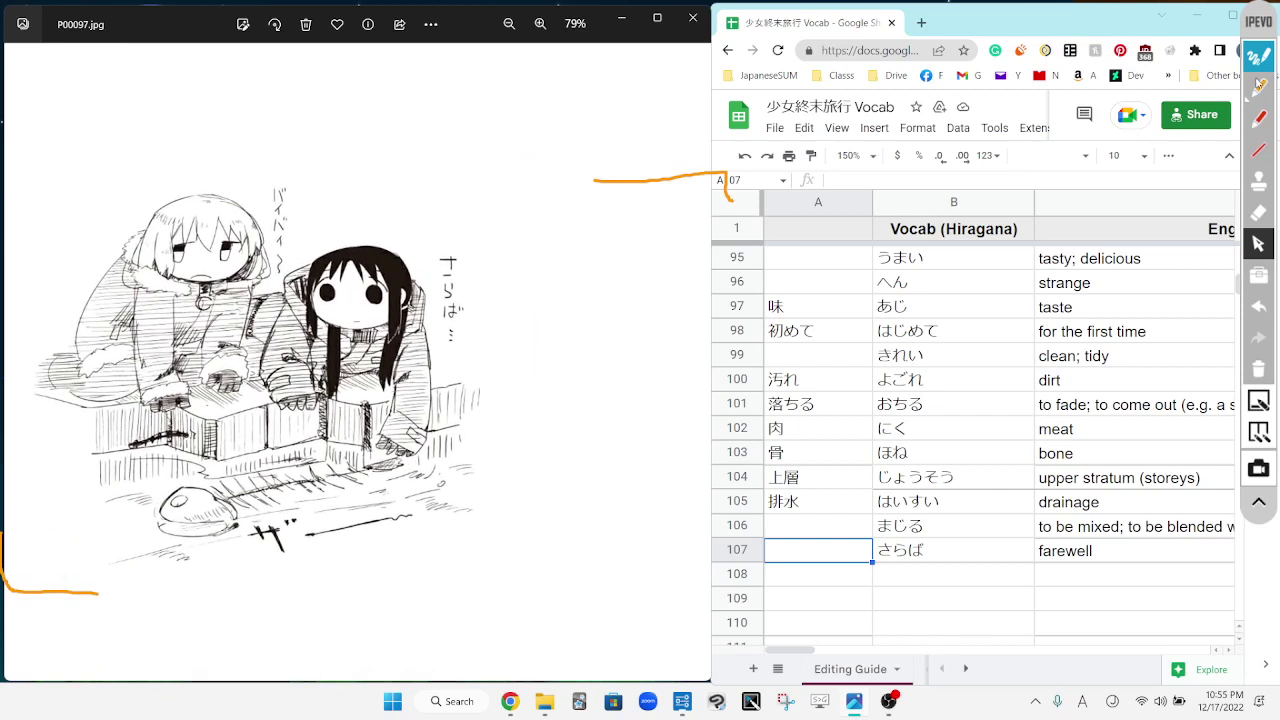
click(1259, 86)
mouse_move(438, 204)
mouse_down()
mouse_move(254, 109)
mouse_move(42, 210)
mouse_move(211, 476)
mouse_move(577, 401)
mouse_move(452, 200)
mouse_move(428, 198)
mouse_up()
click(1259, 212)
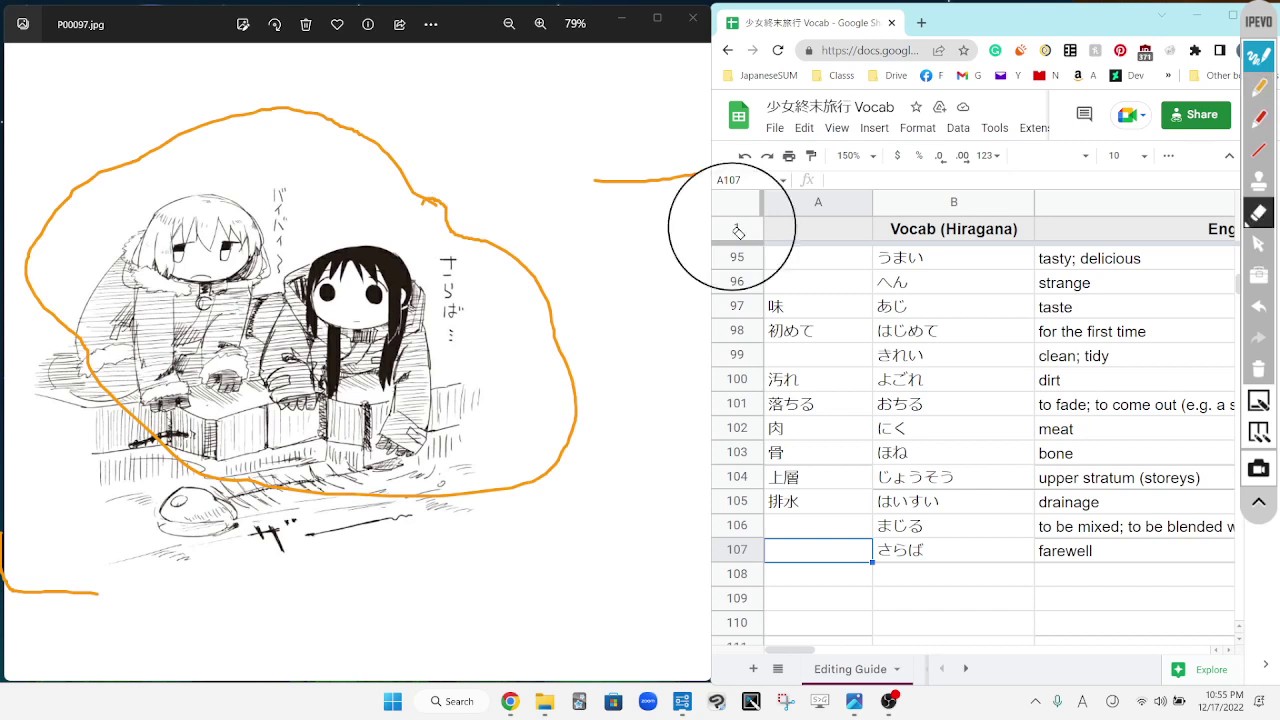
drag(706, 229, 594, 143)
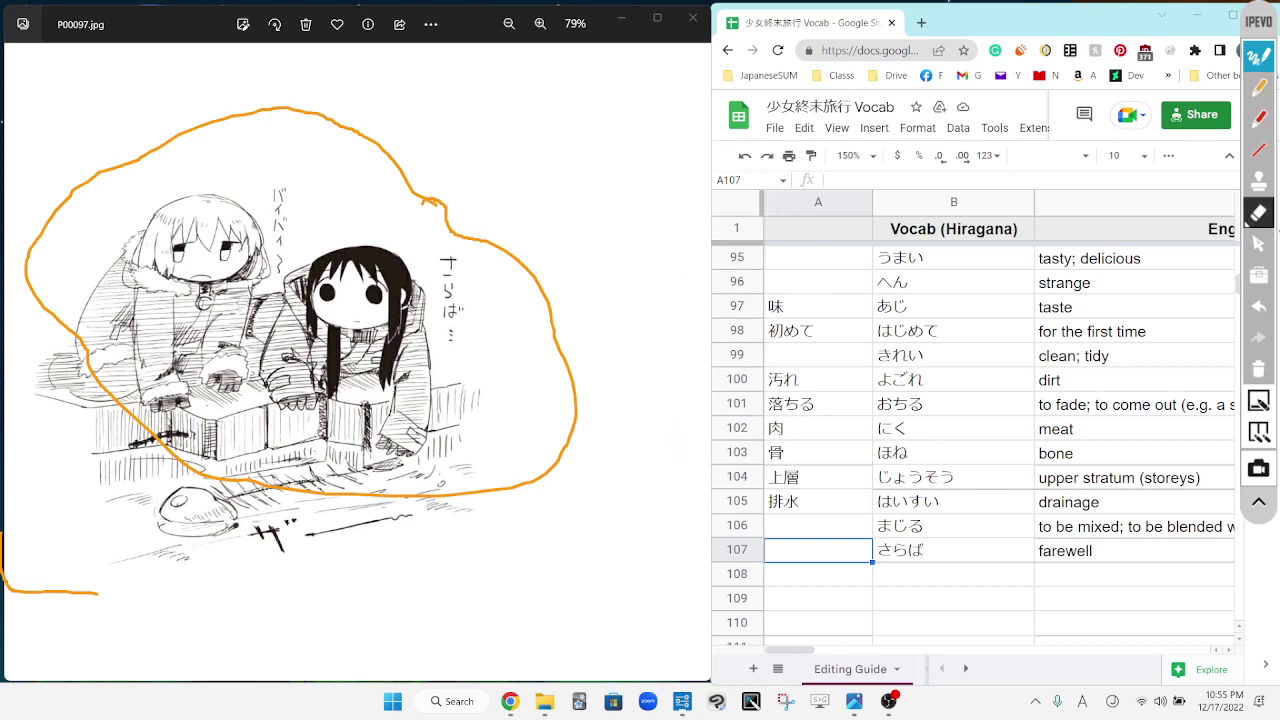
click(1259, 244)
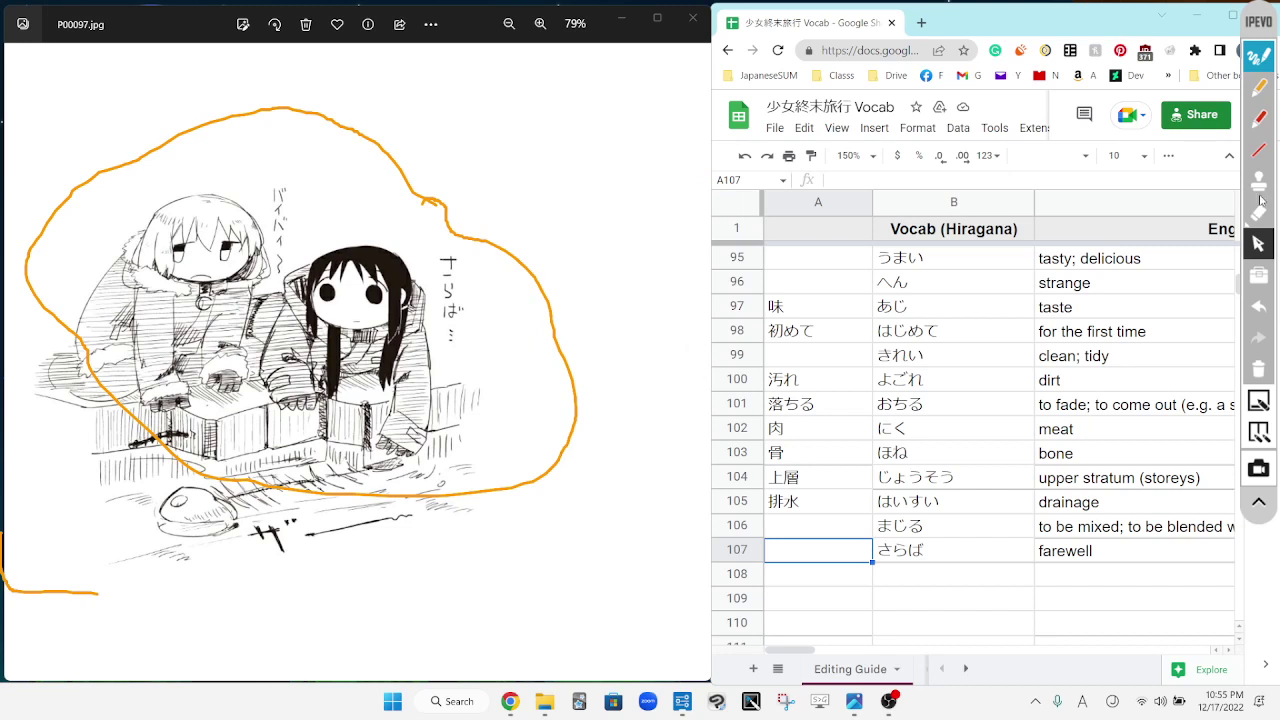
Step: Draw an orange line down the panel, then erase the circle and line
click(1254, 91)
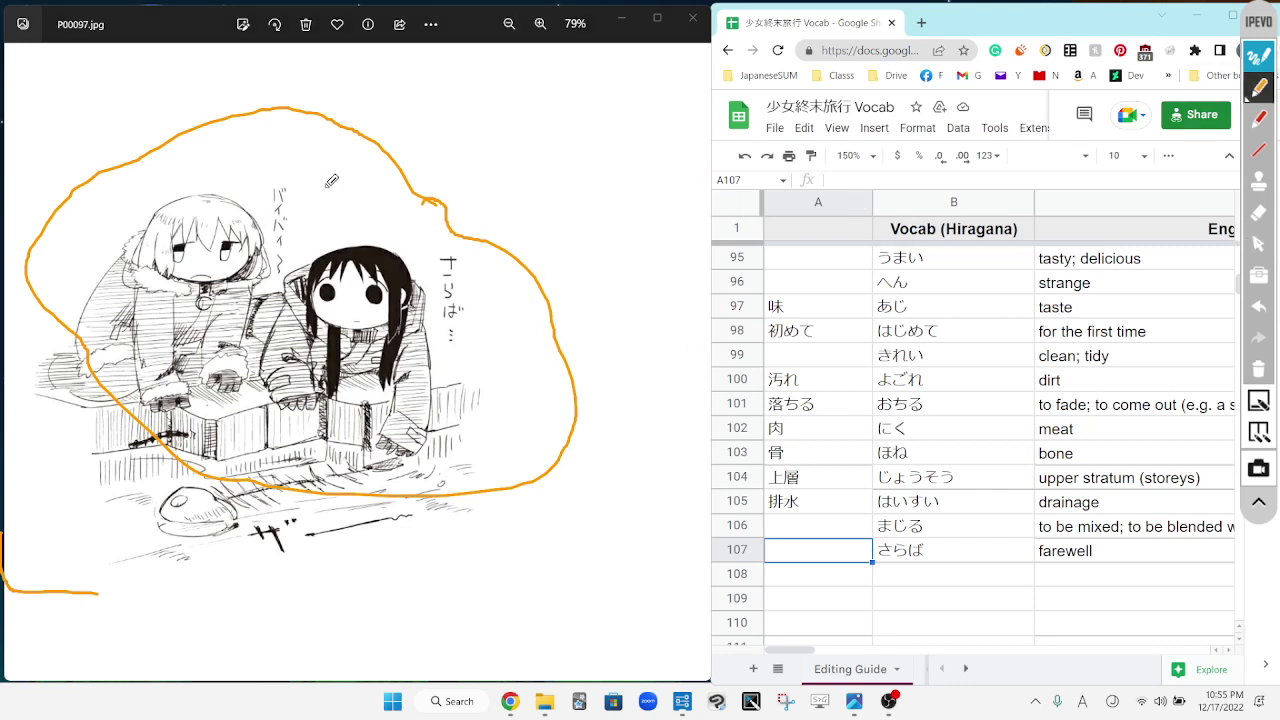
drag(422, 154, 398, 375)
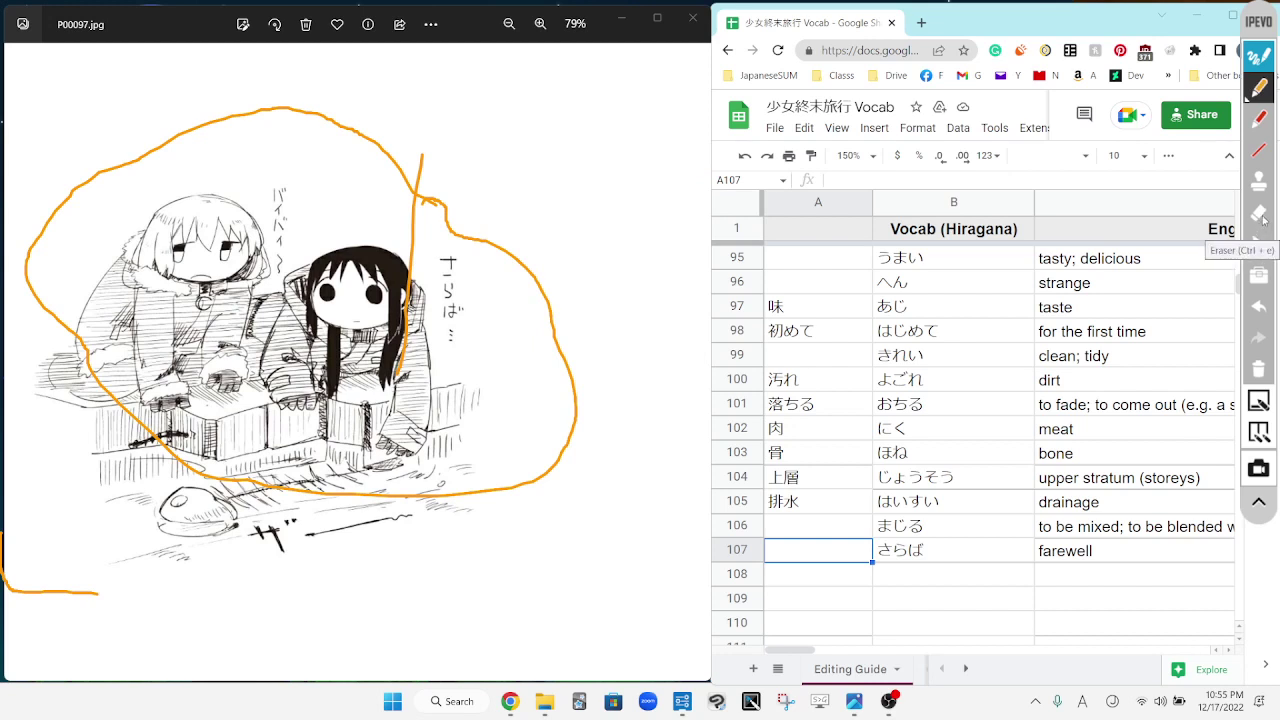
click(1259, 212)
mouse_move(428, 392)
mouse_down()
mouse_move(643, 331)
mouse_move(585, 280)
mouse_move(200, 451)
mouse_move(61, 441)
mouse_move(384, 181)
mouse_up()
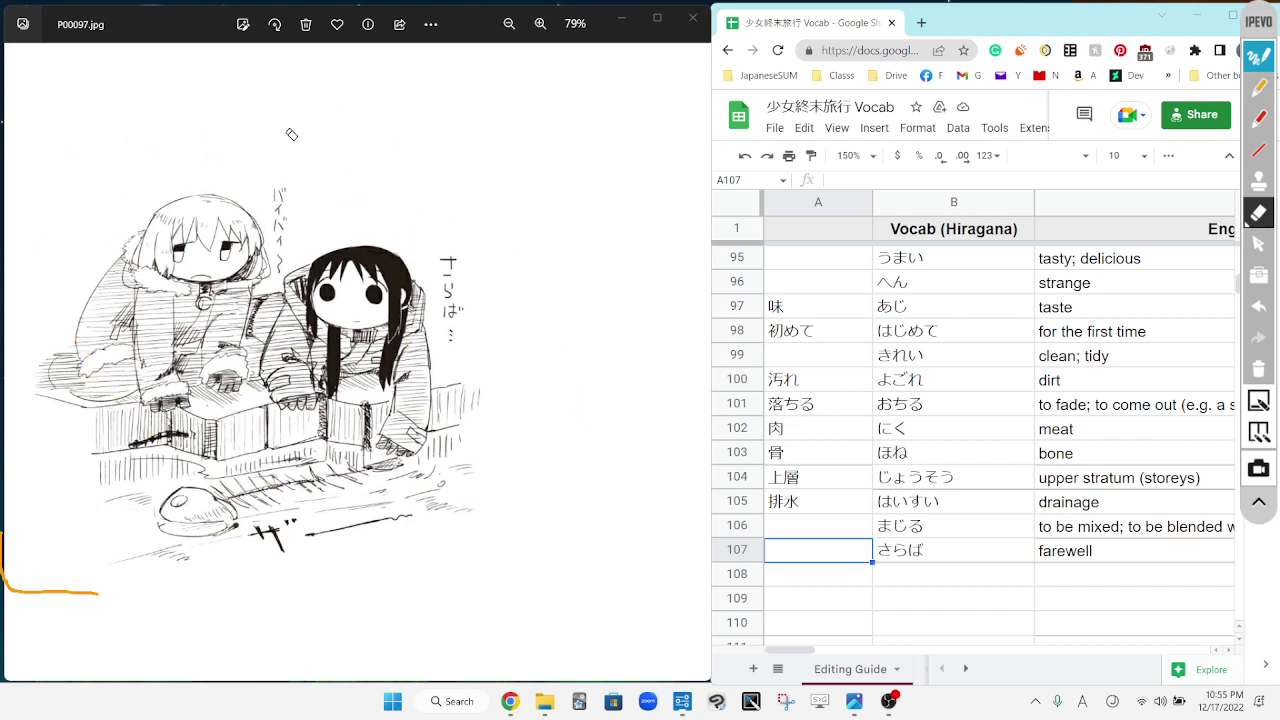
click(1259, 243)
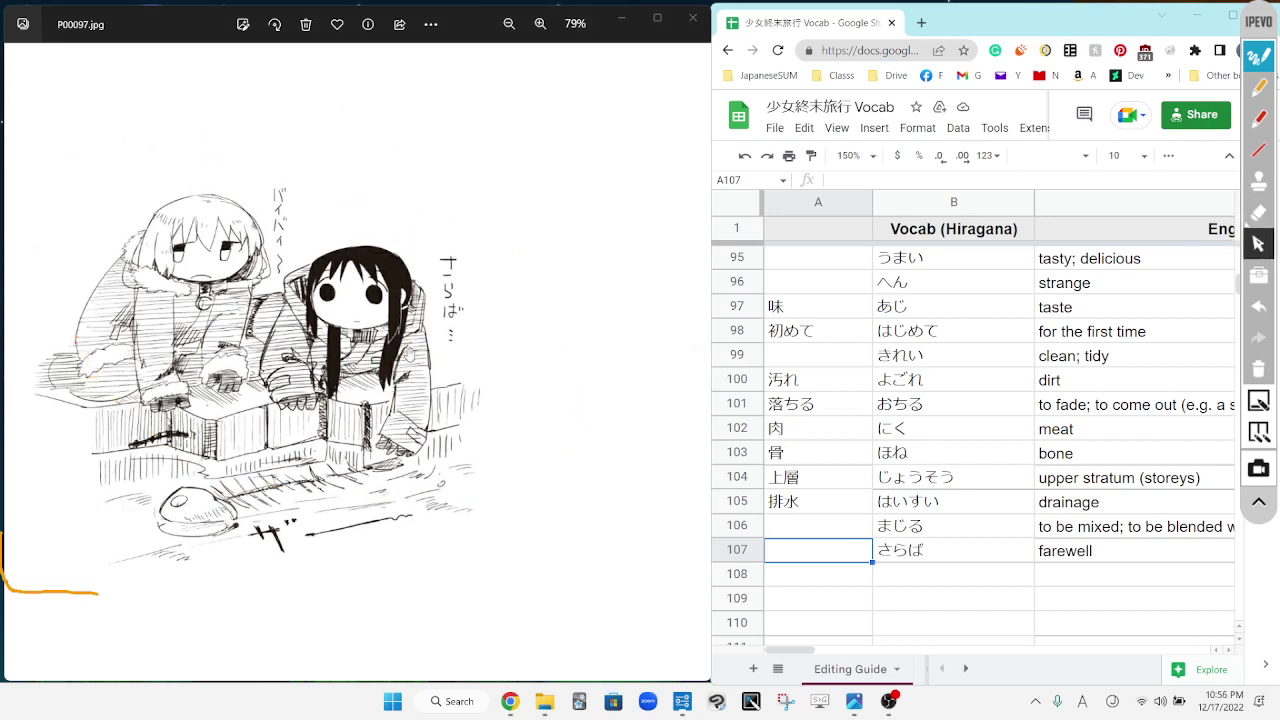
Step: Advance to cover page P00098.jpg, then bring up OBS and stop the live stream
scroll(366, 446, down, 3)
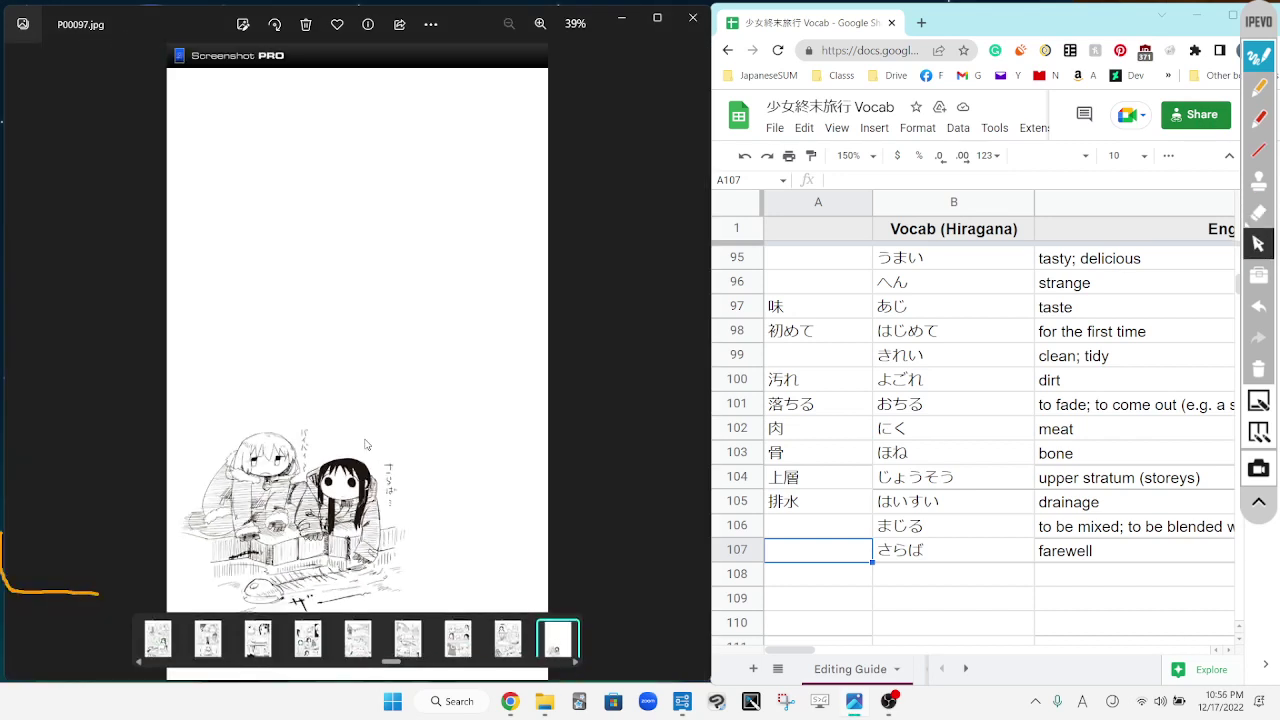
key(Right)
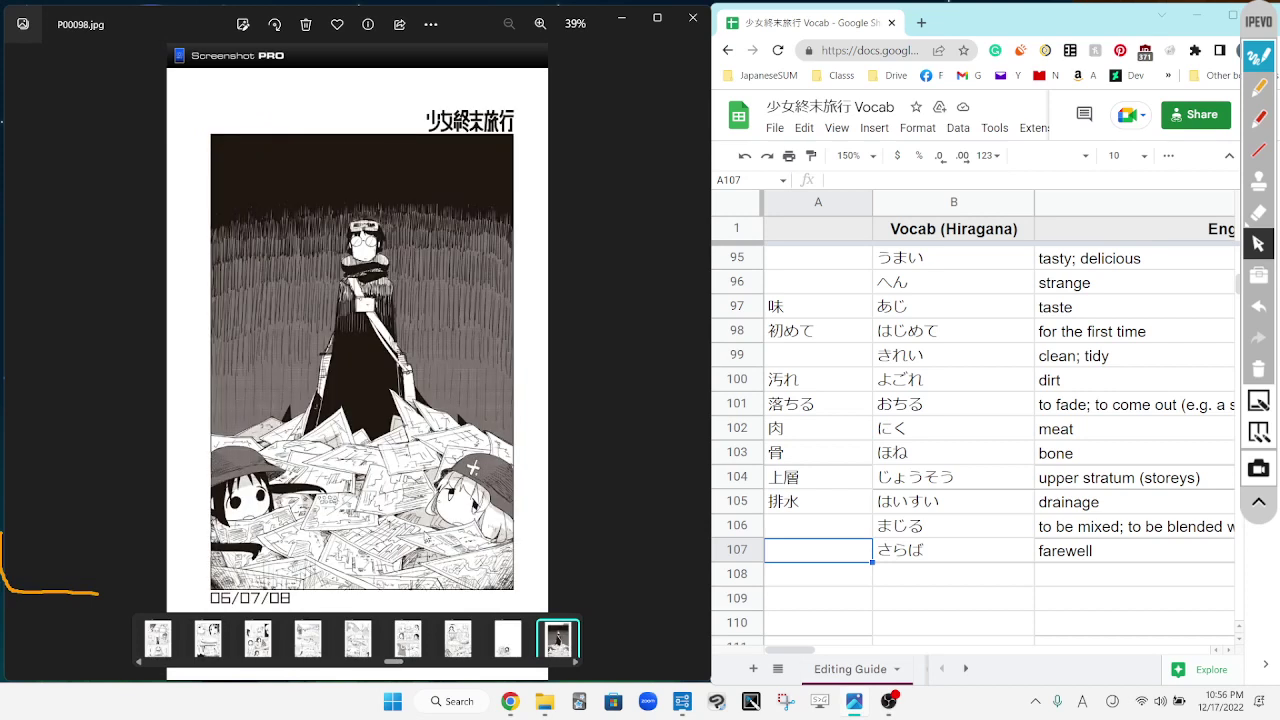
scroll(352, 510, up, 3)
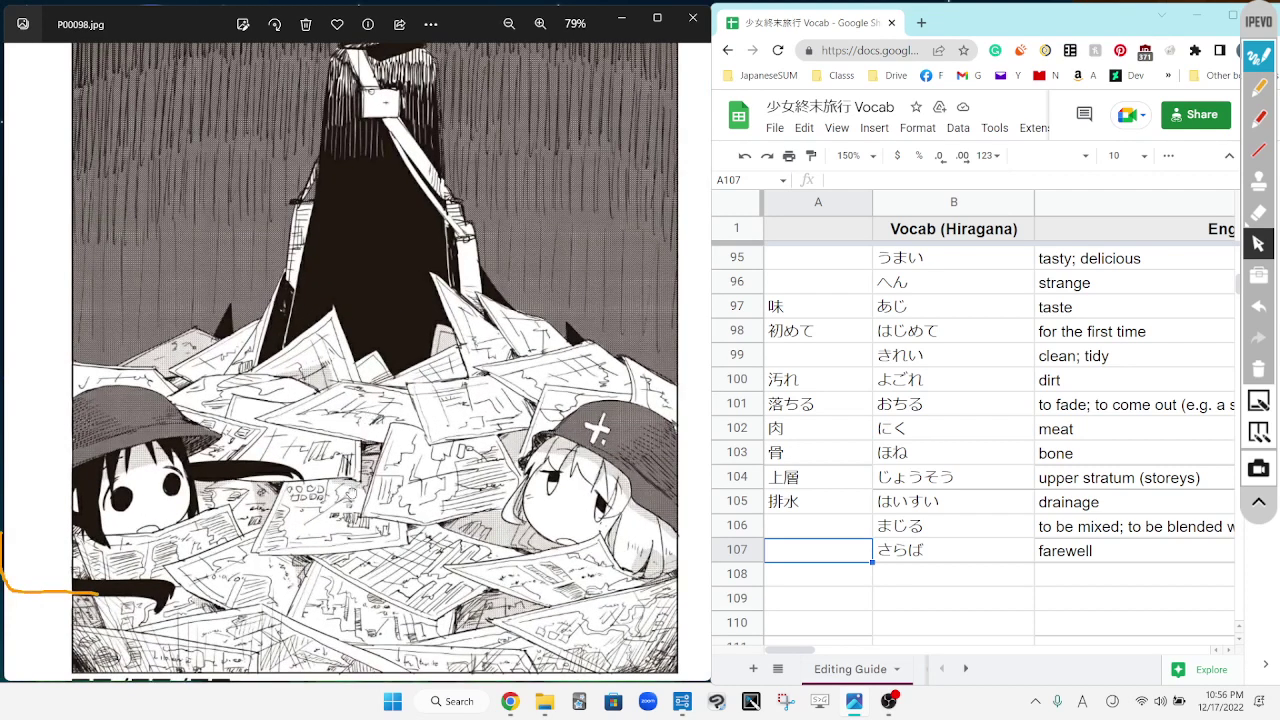
scroll(356, 500, down, 3)
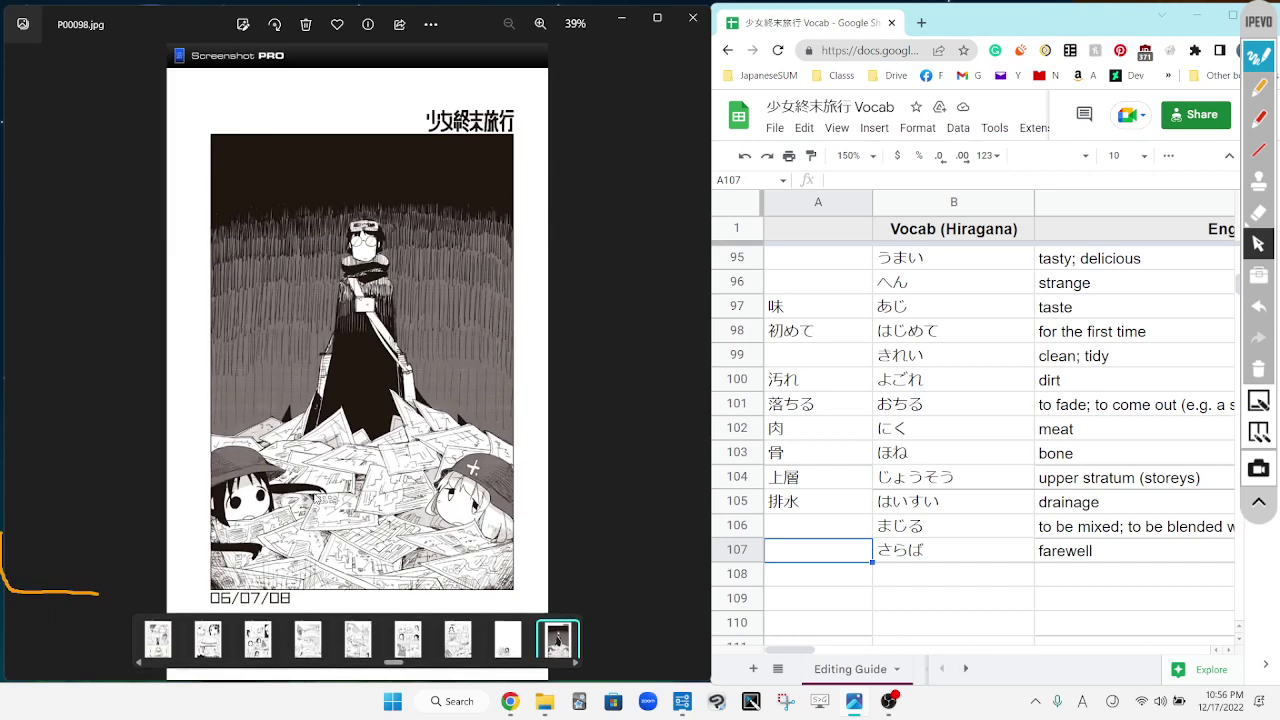
click(895, 703)
click(871, 449)
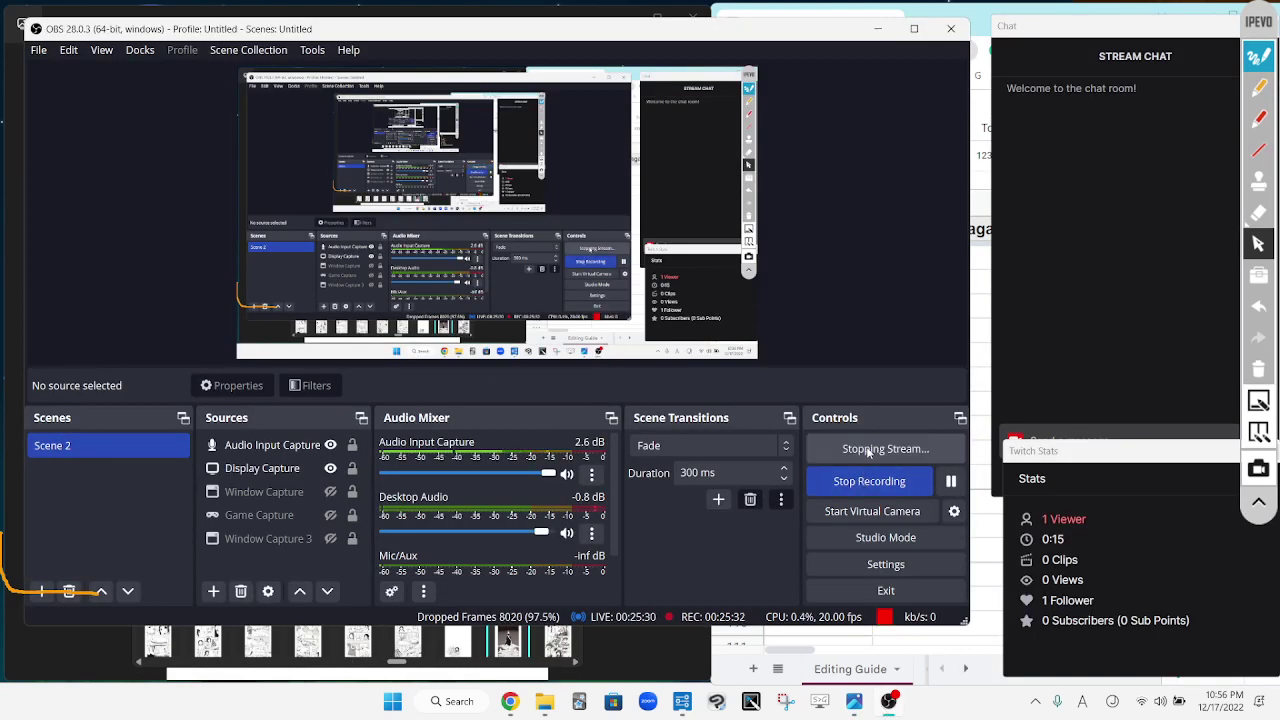